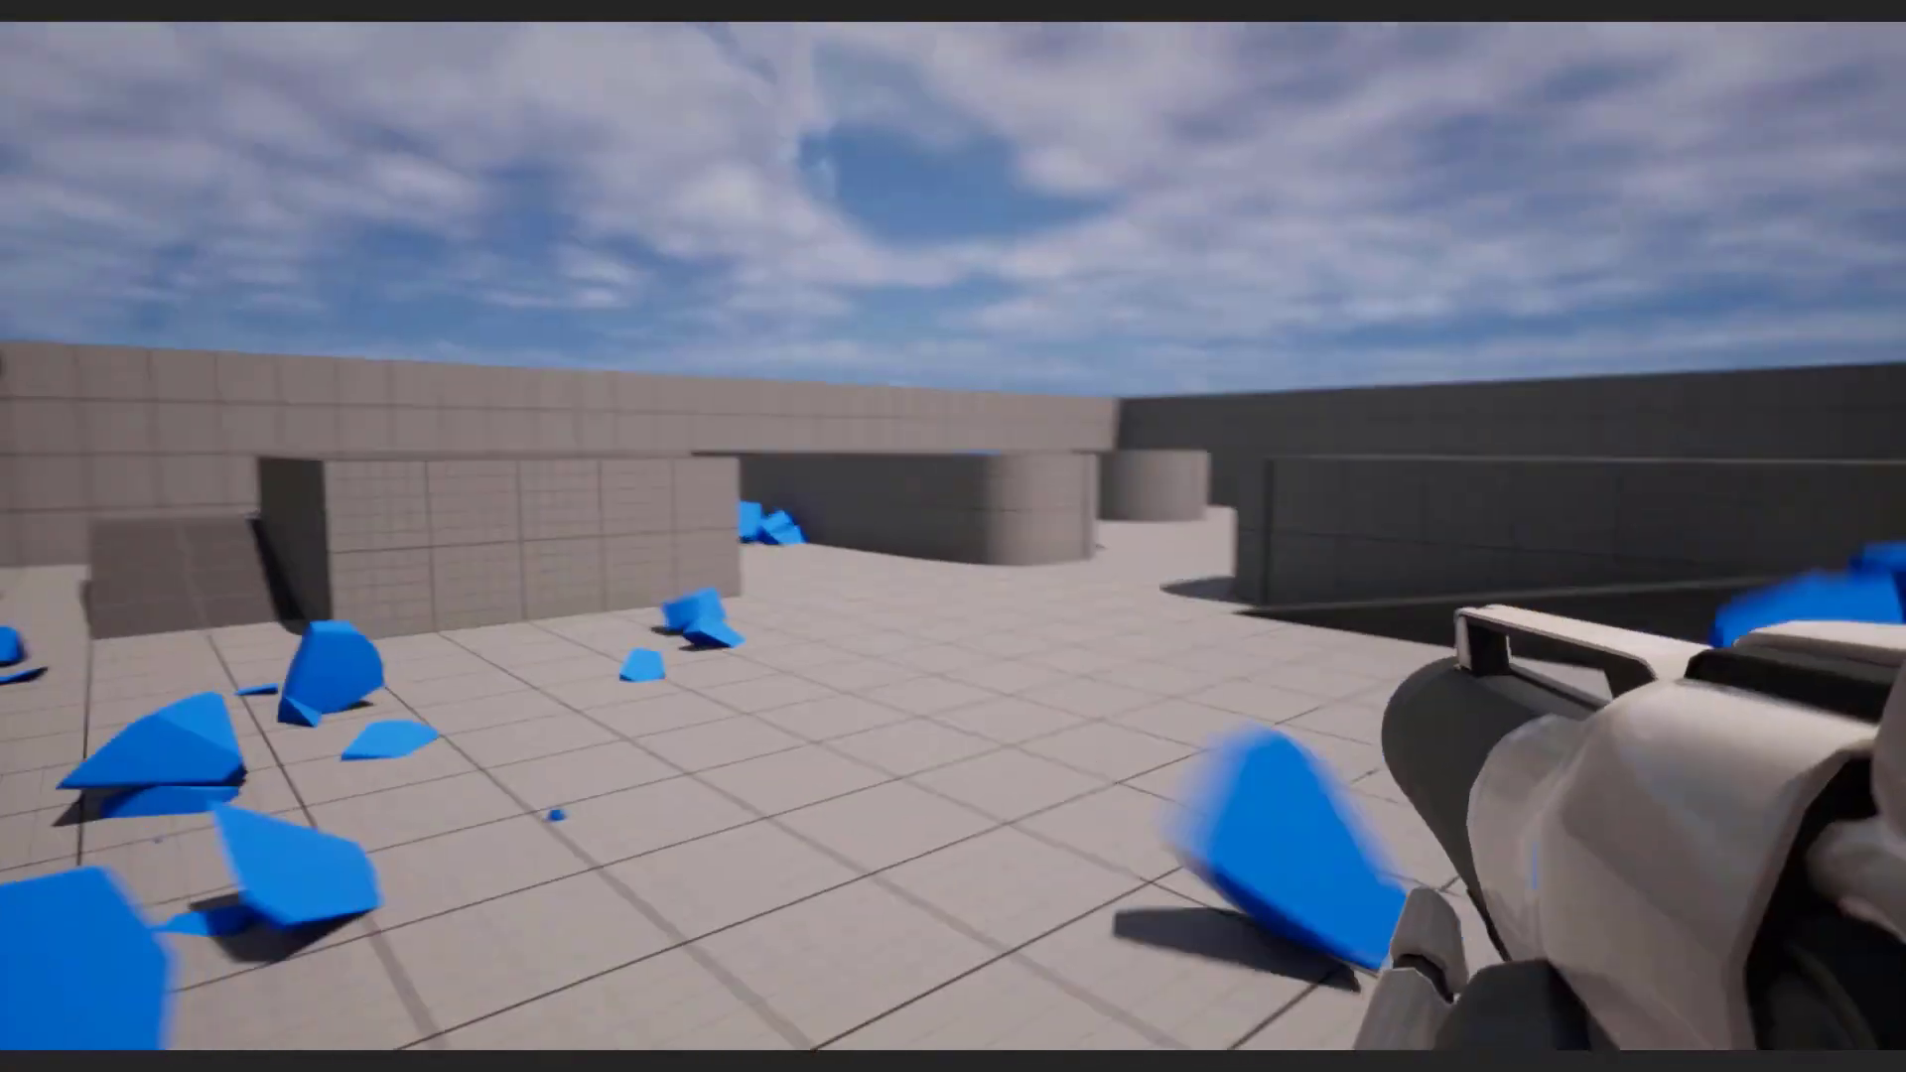
left_click(953, 536)
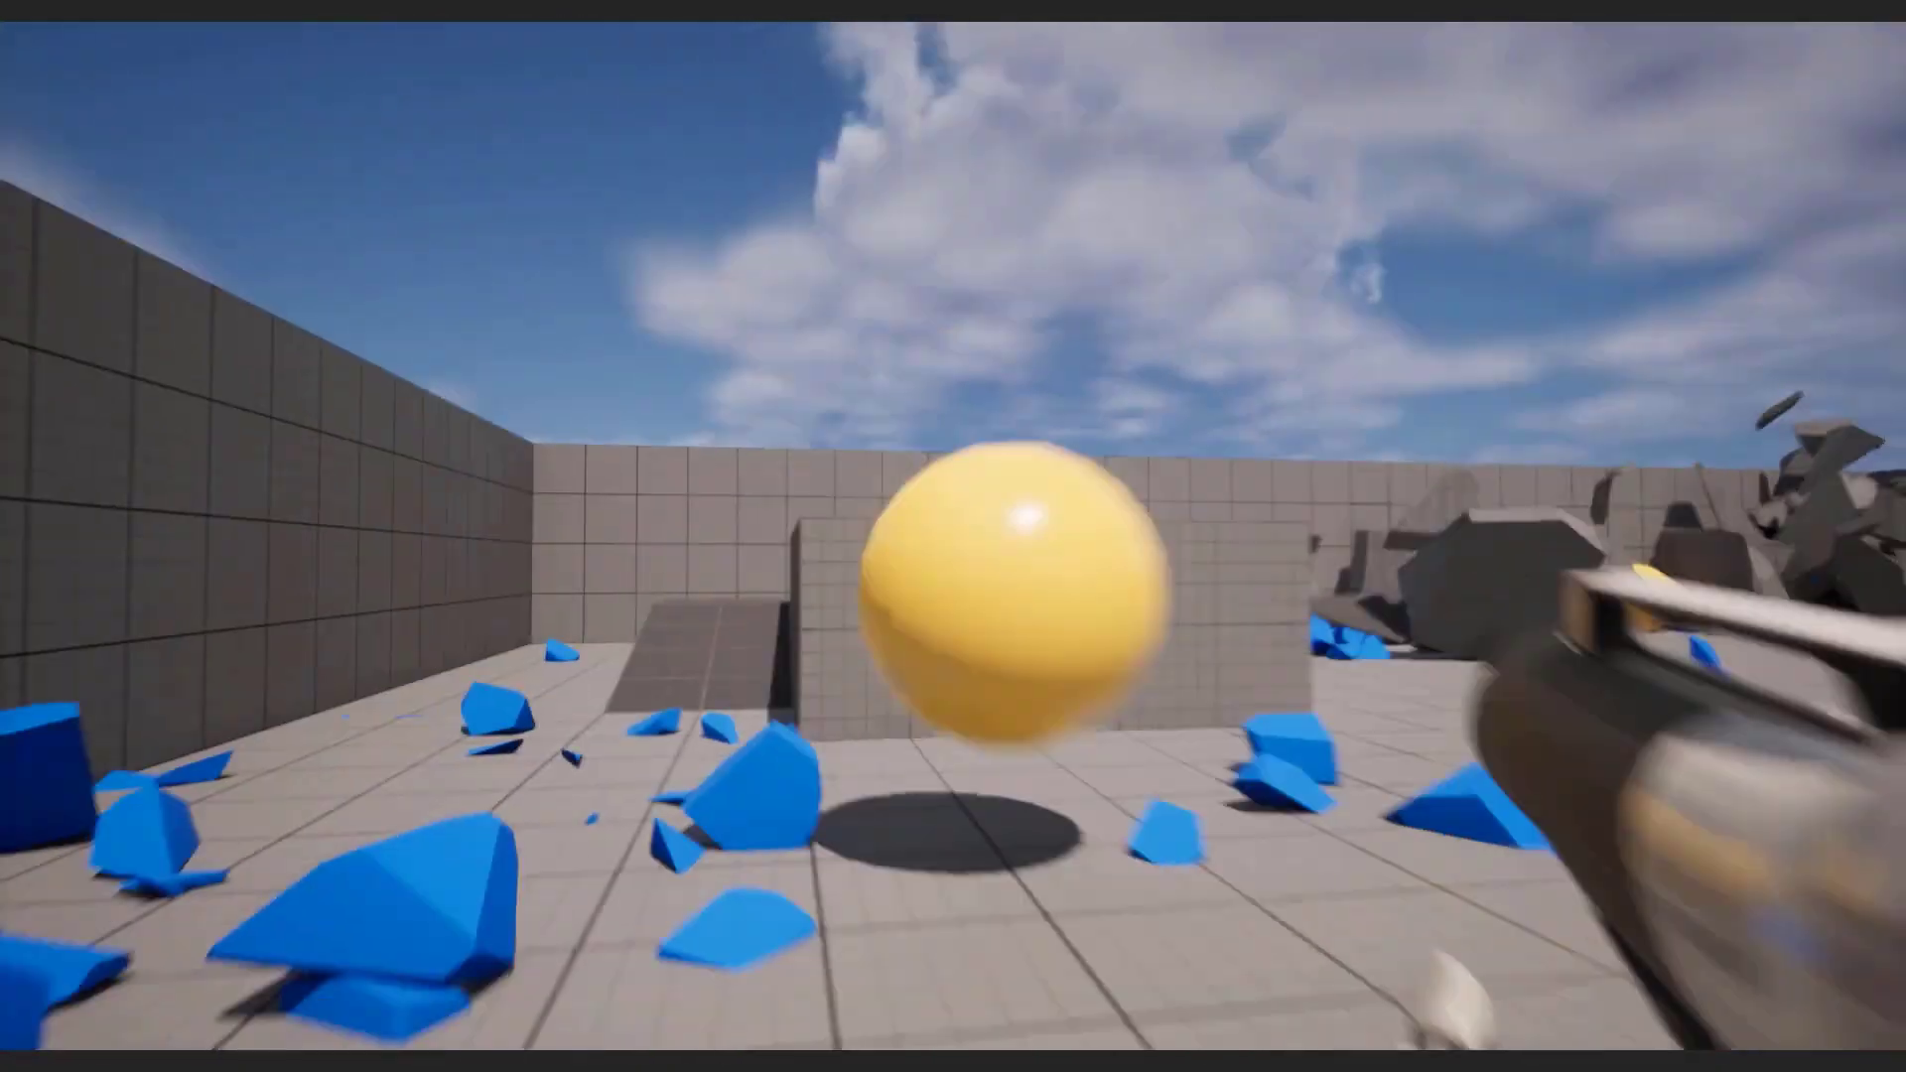
Shoot projectiles at the blue cube stack and the arena walls to shatter them.
left_click(953, 536)
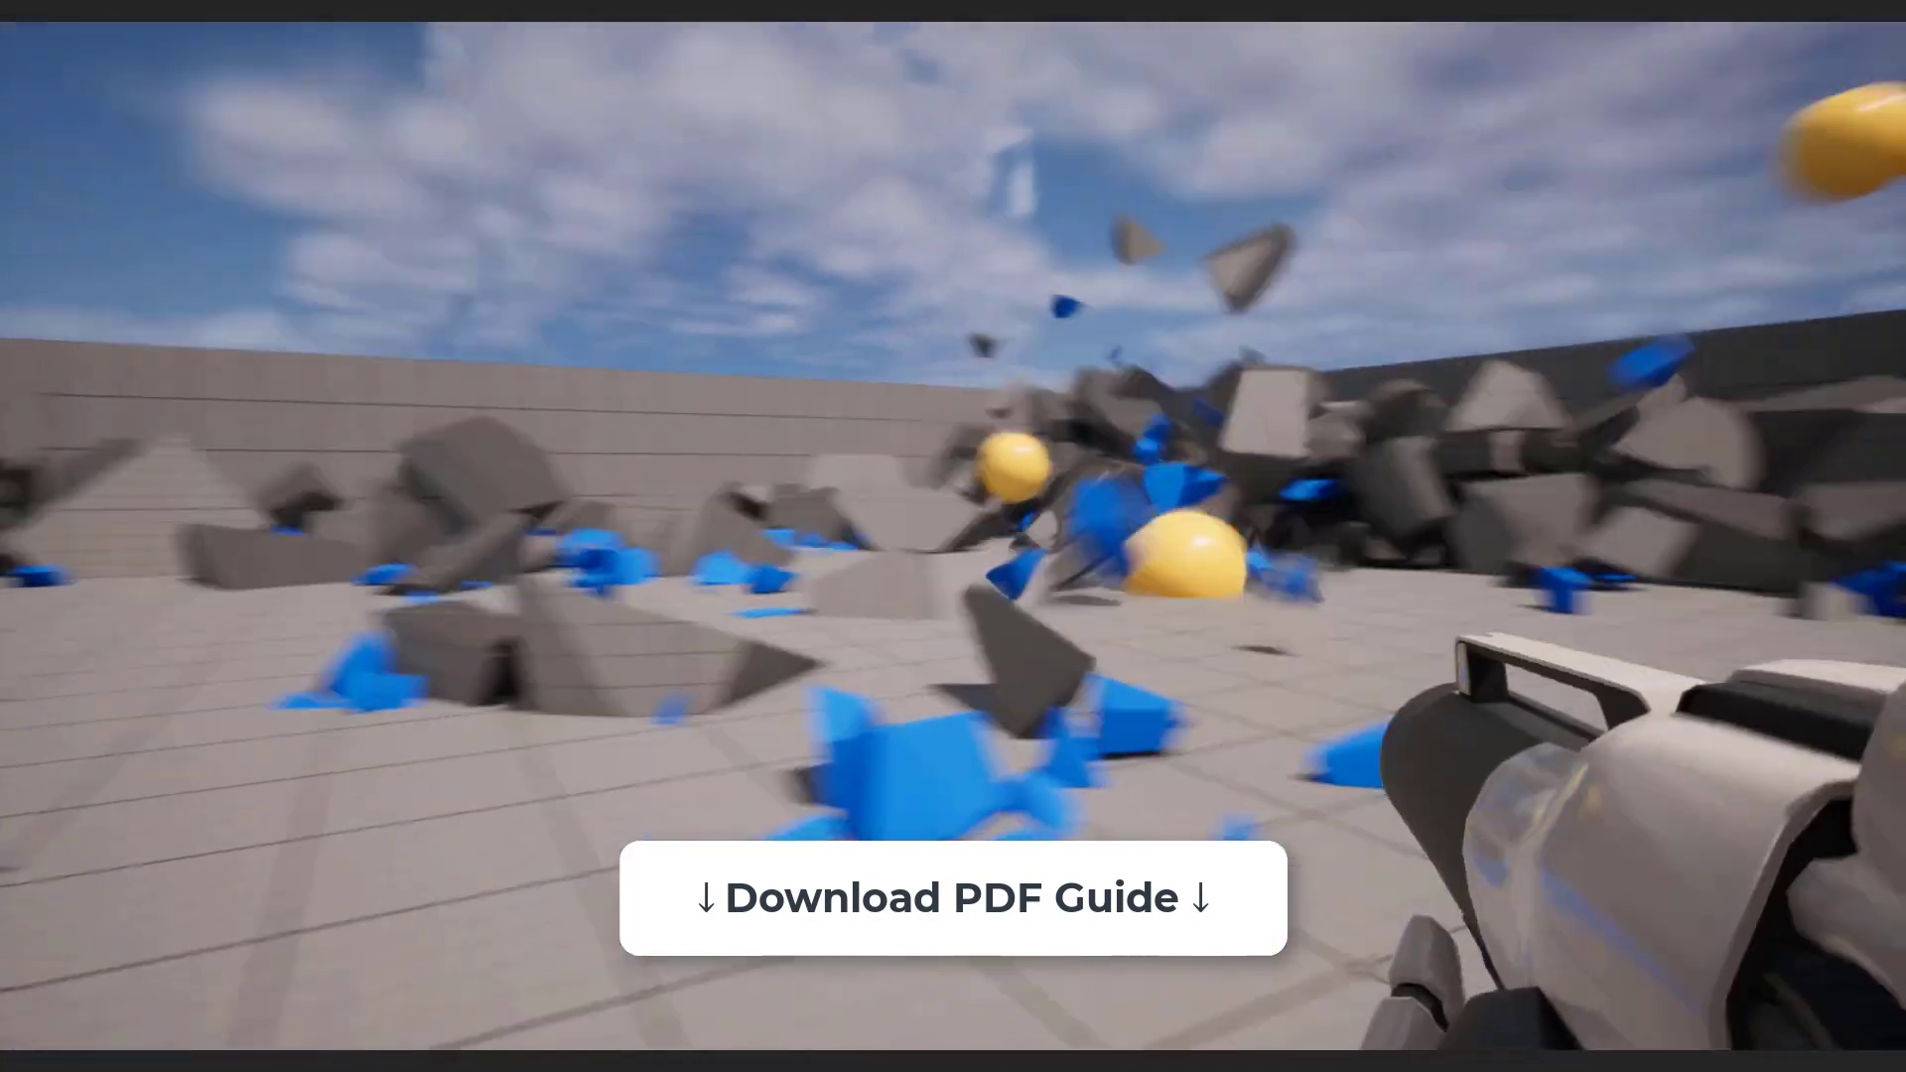
left_click(953, 536)
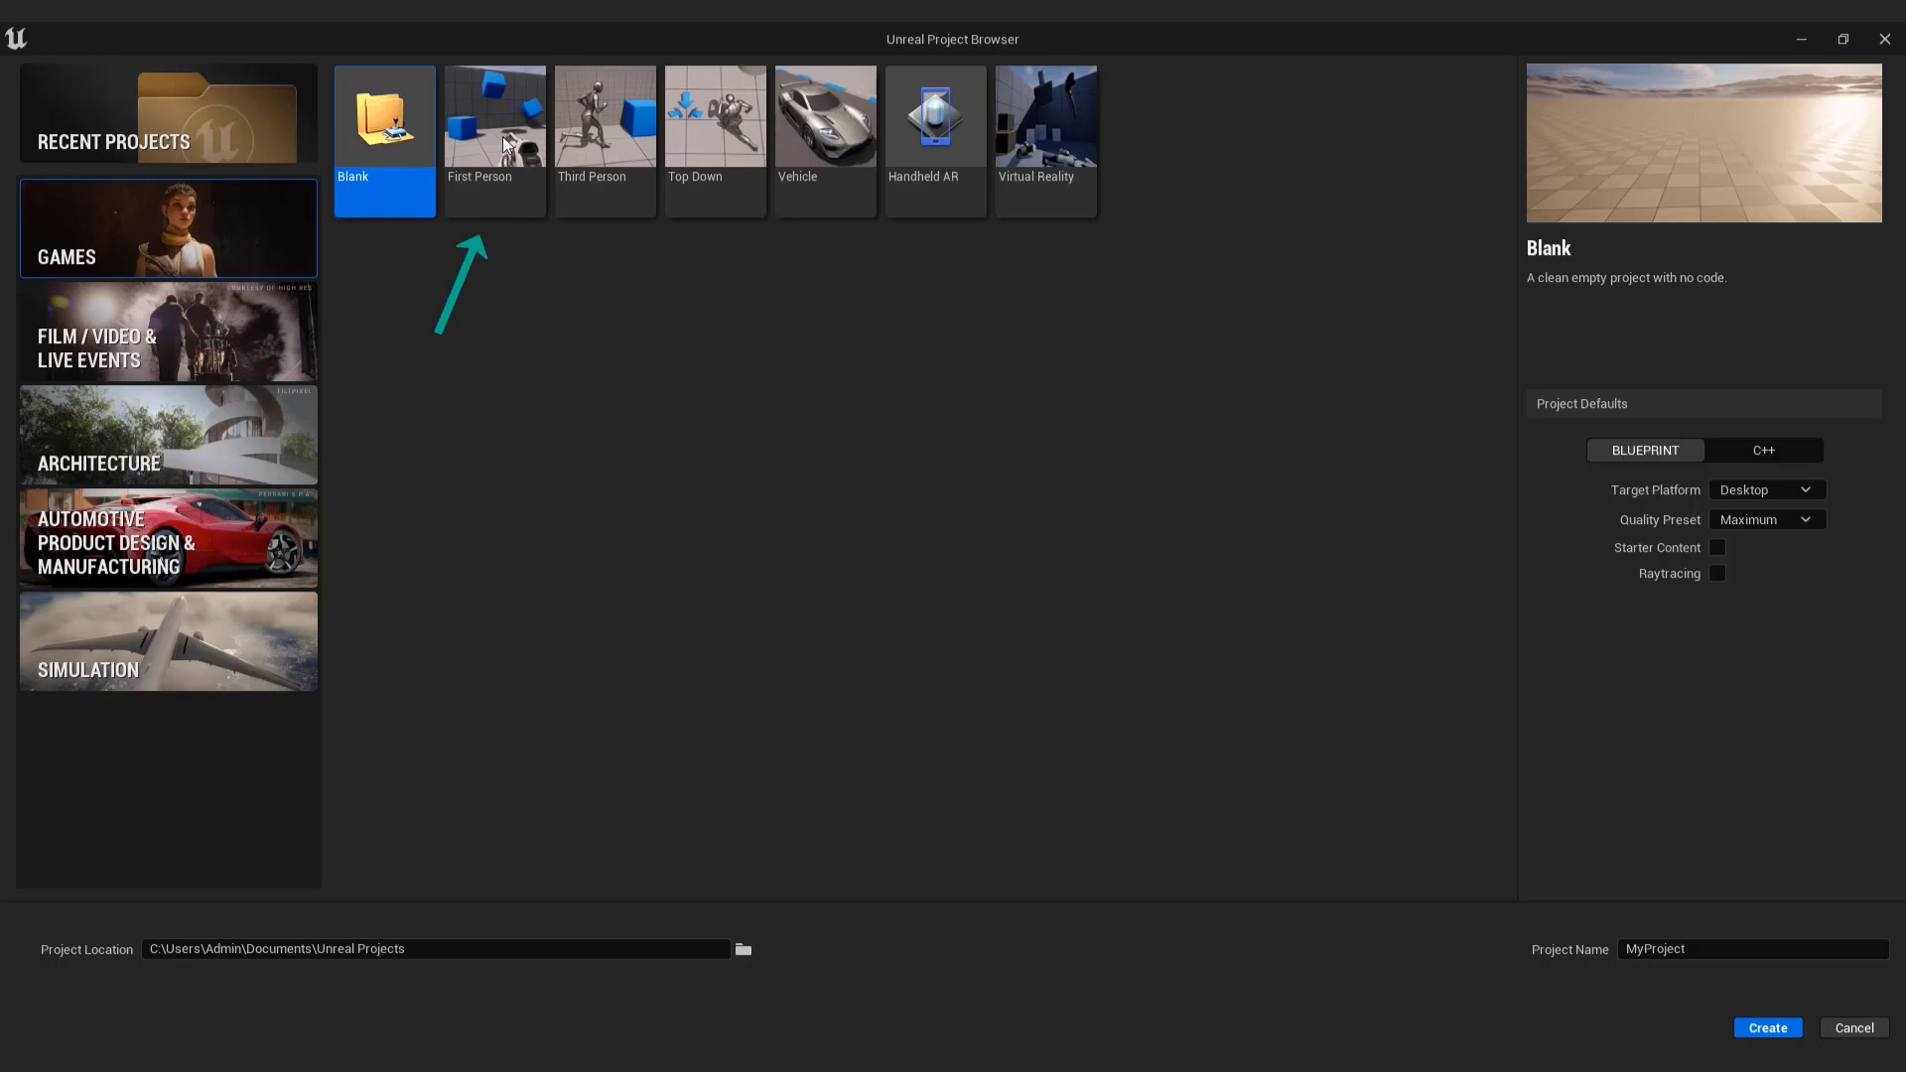
Create the ChaosTest1 project from the First Person template and fly into its arena.
left_click(507, 143)
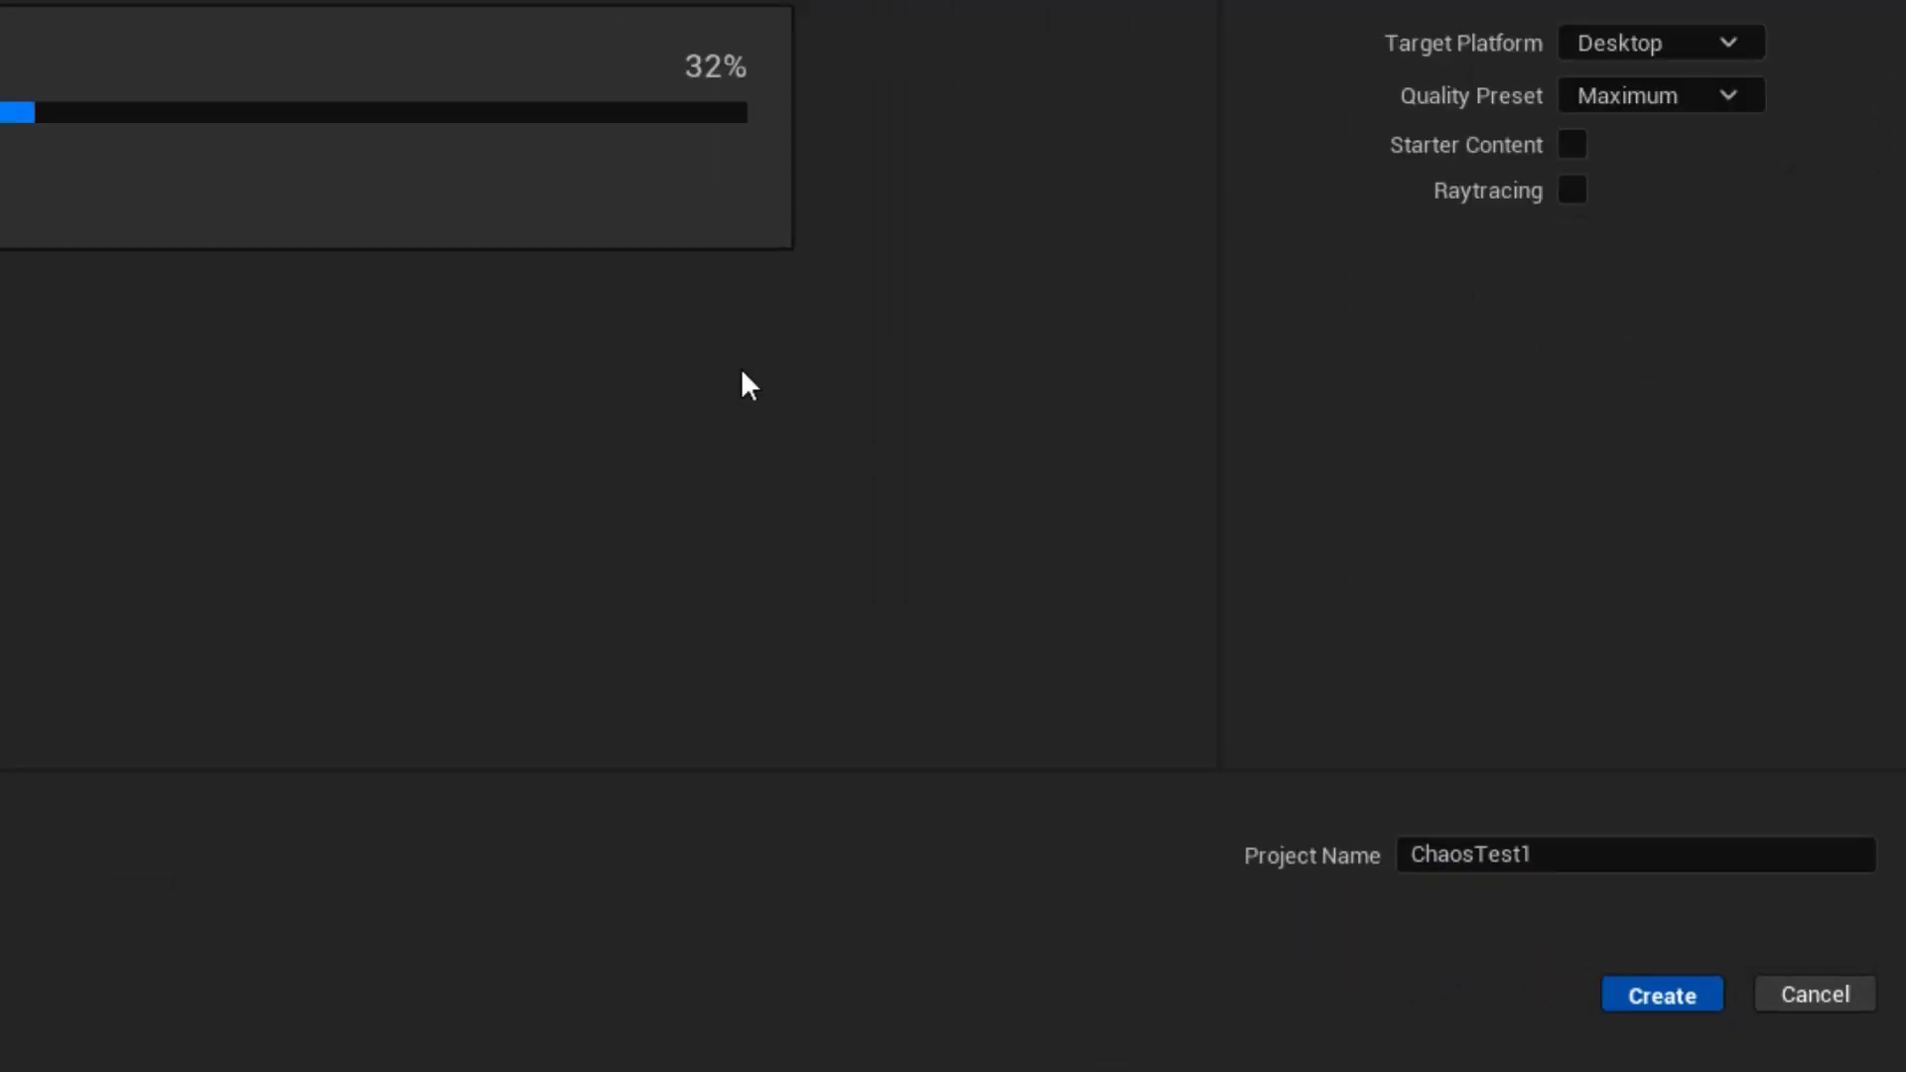
right_click_drag(467, 919, 467, 920)
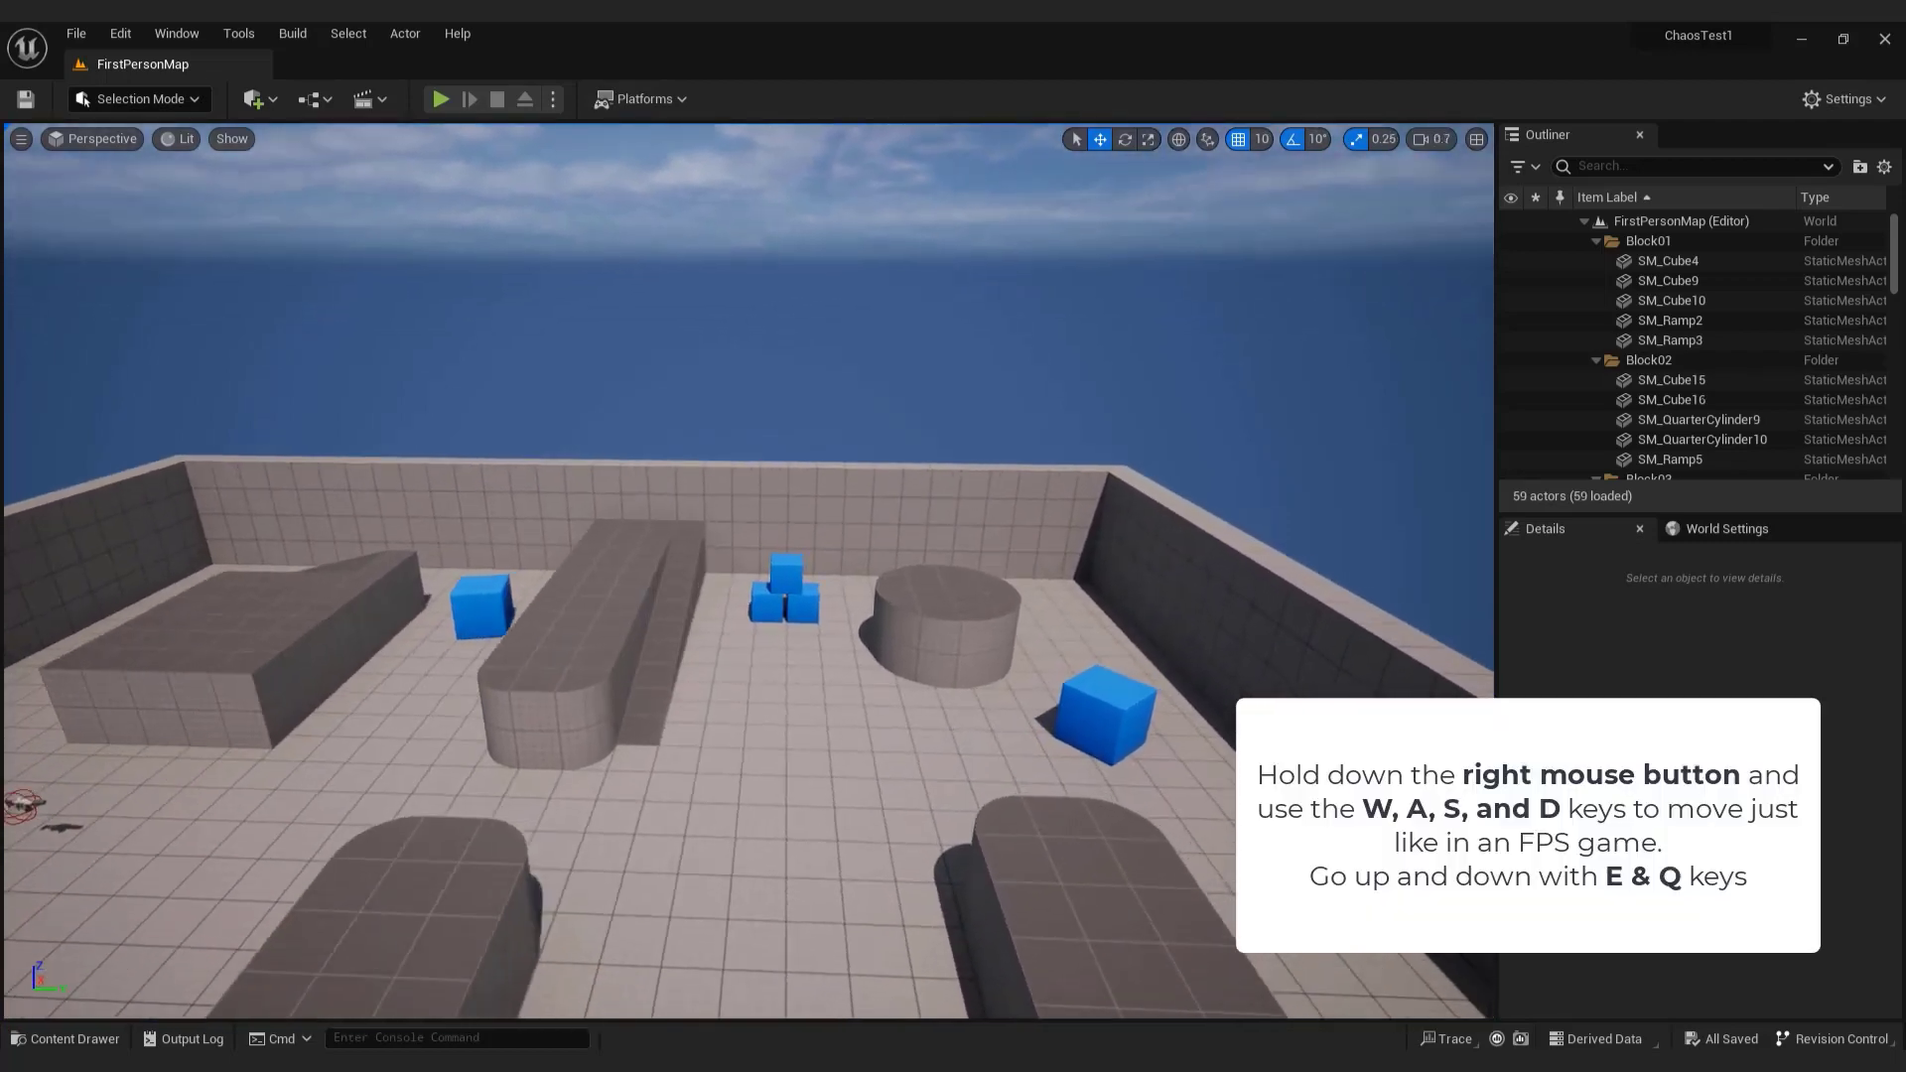
Fly through the arena, select the blue cube SM_ChamferCube8, and open the editor modes list.
right_click_drag(748, 570, 748, 571)
left_click(748, 574)
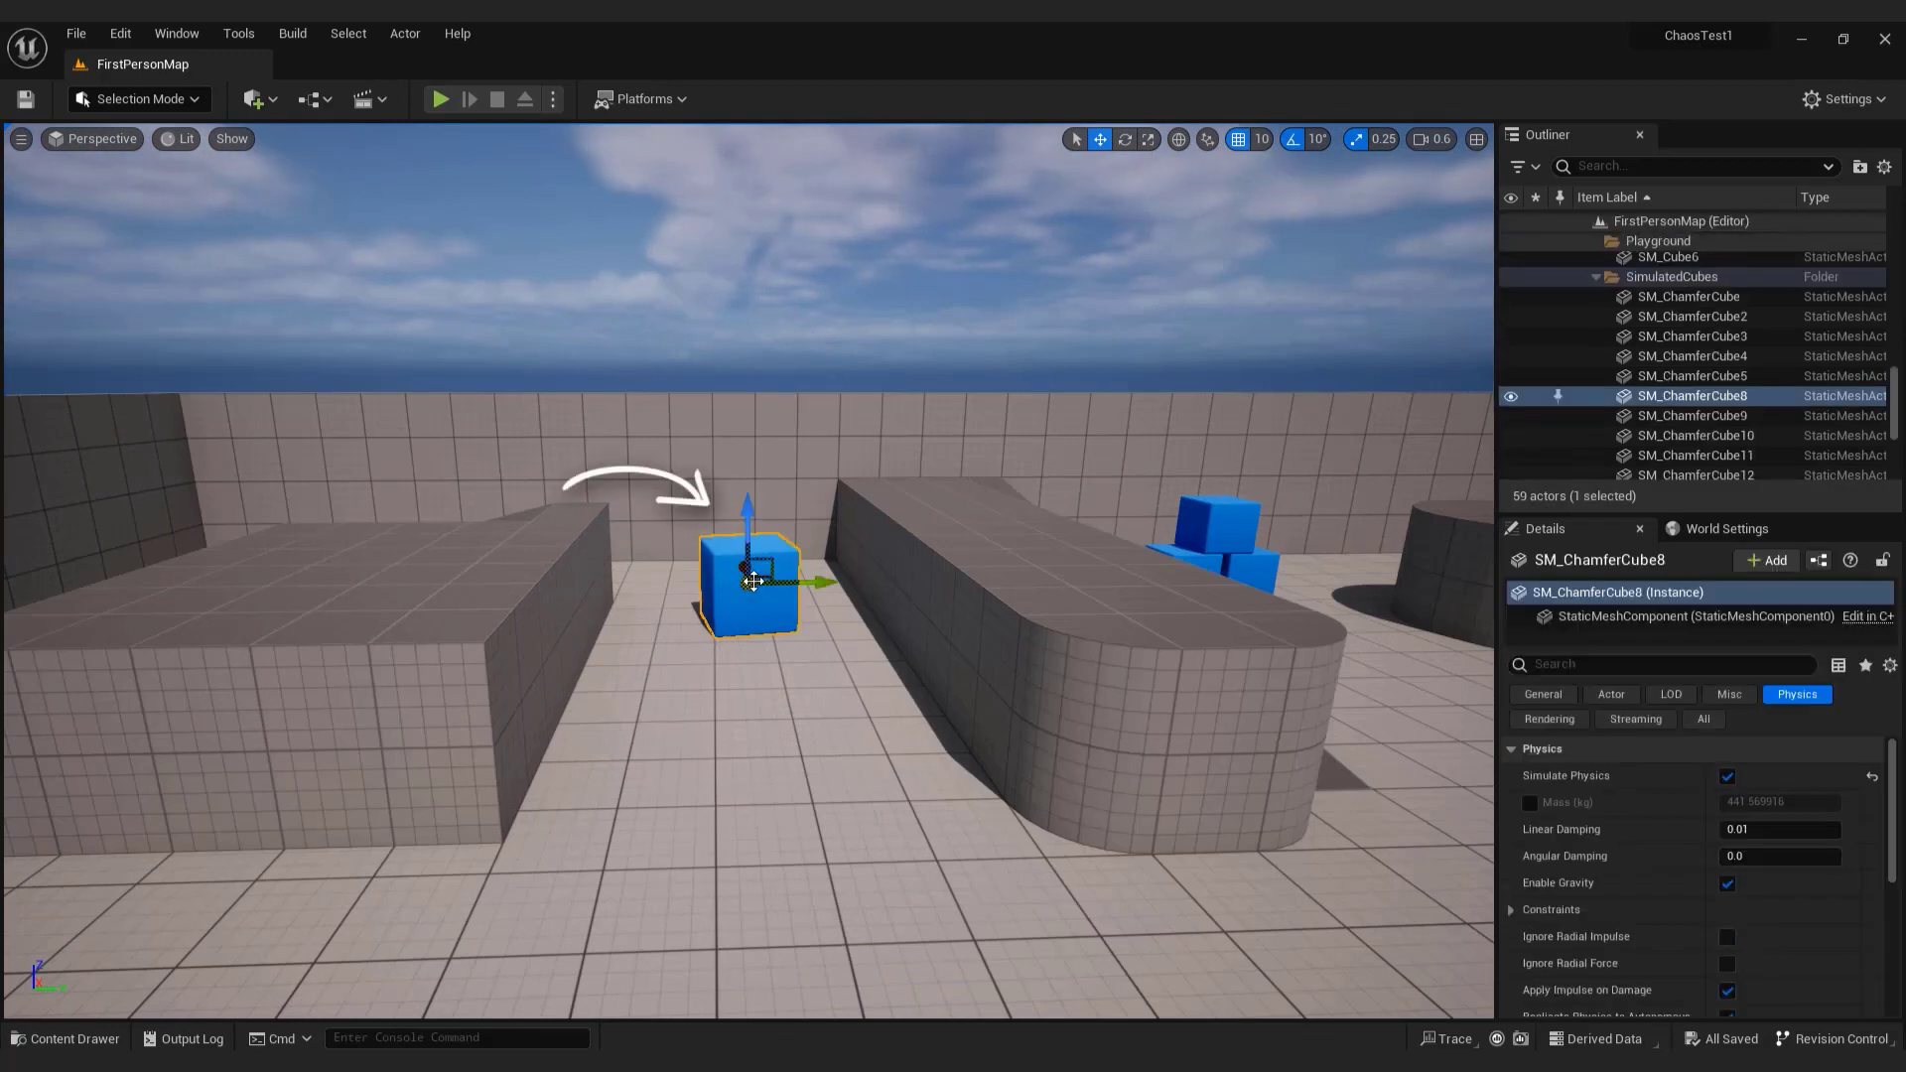
left_click(199, 103)
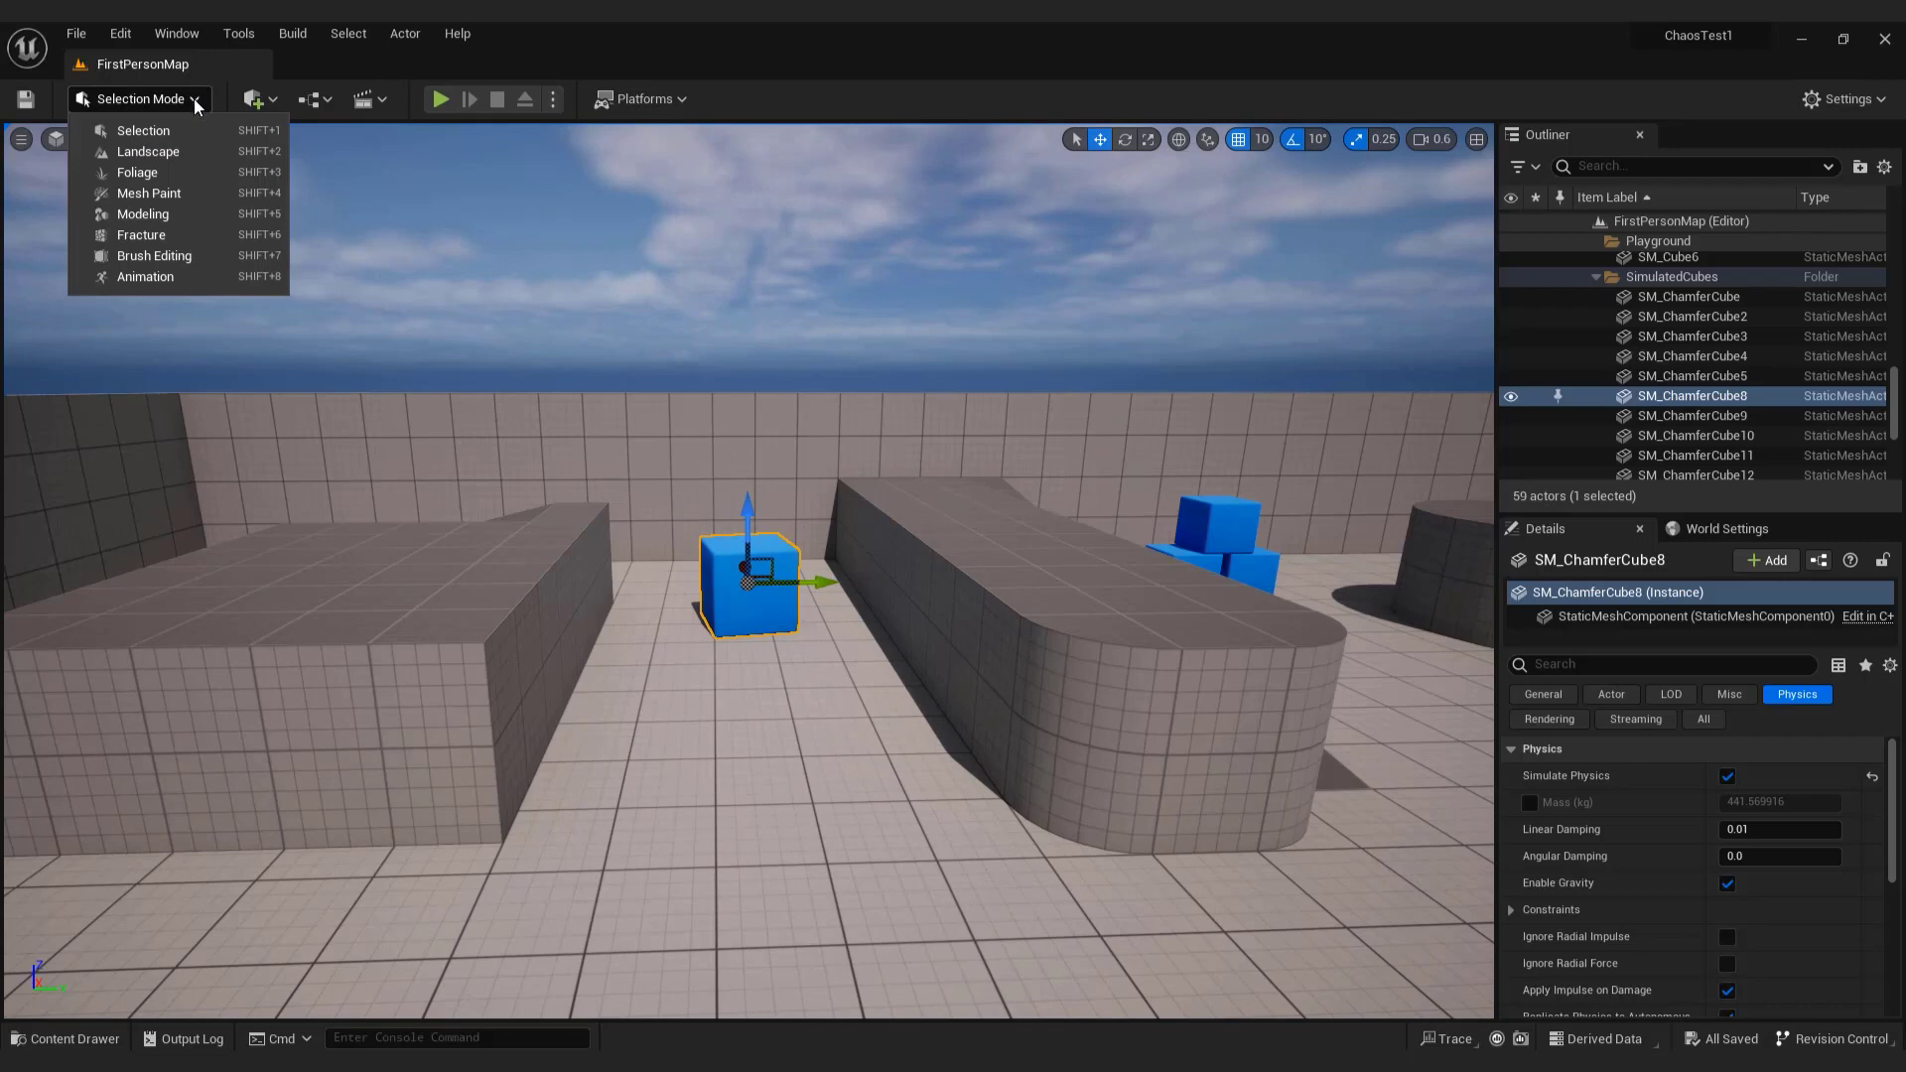
Switch to Fracture mode and create SM_ChamferCube8_GeometryCollection with its default name.
left_click(163, 234)
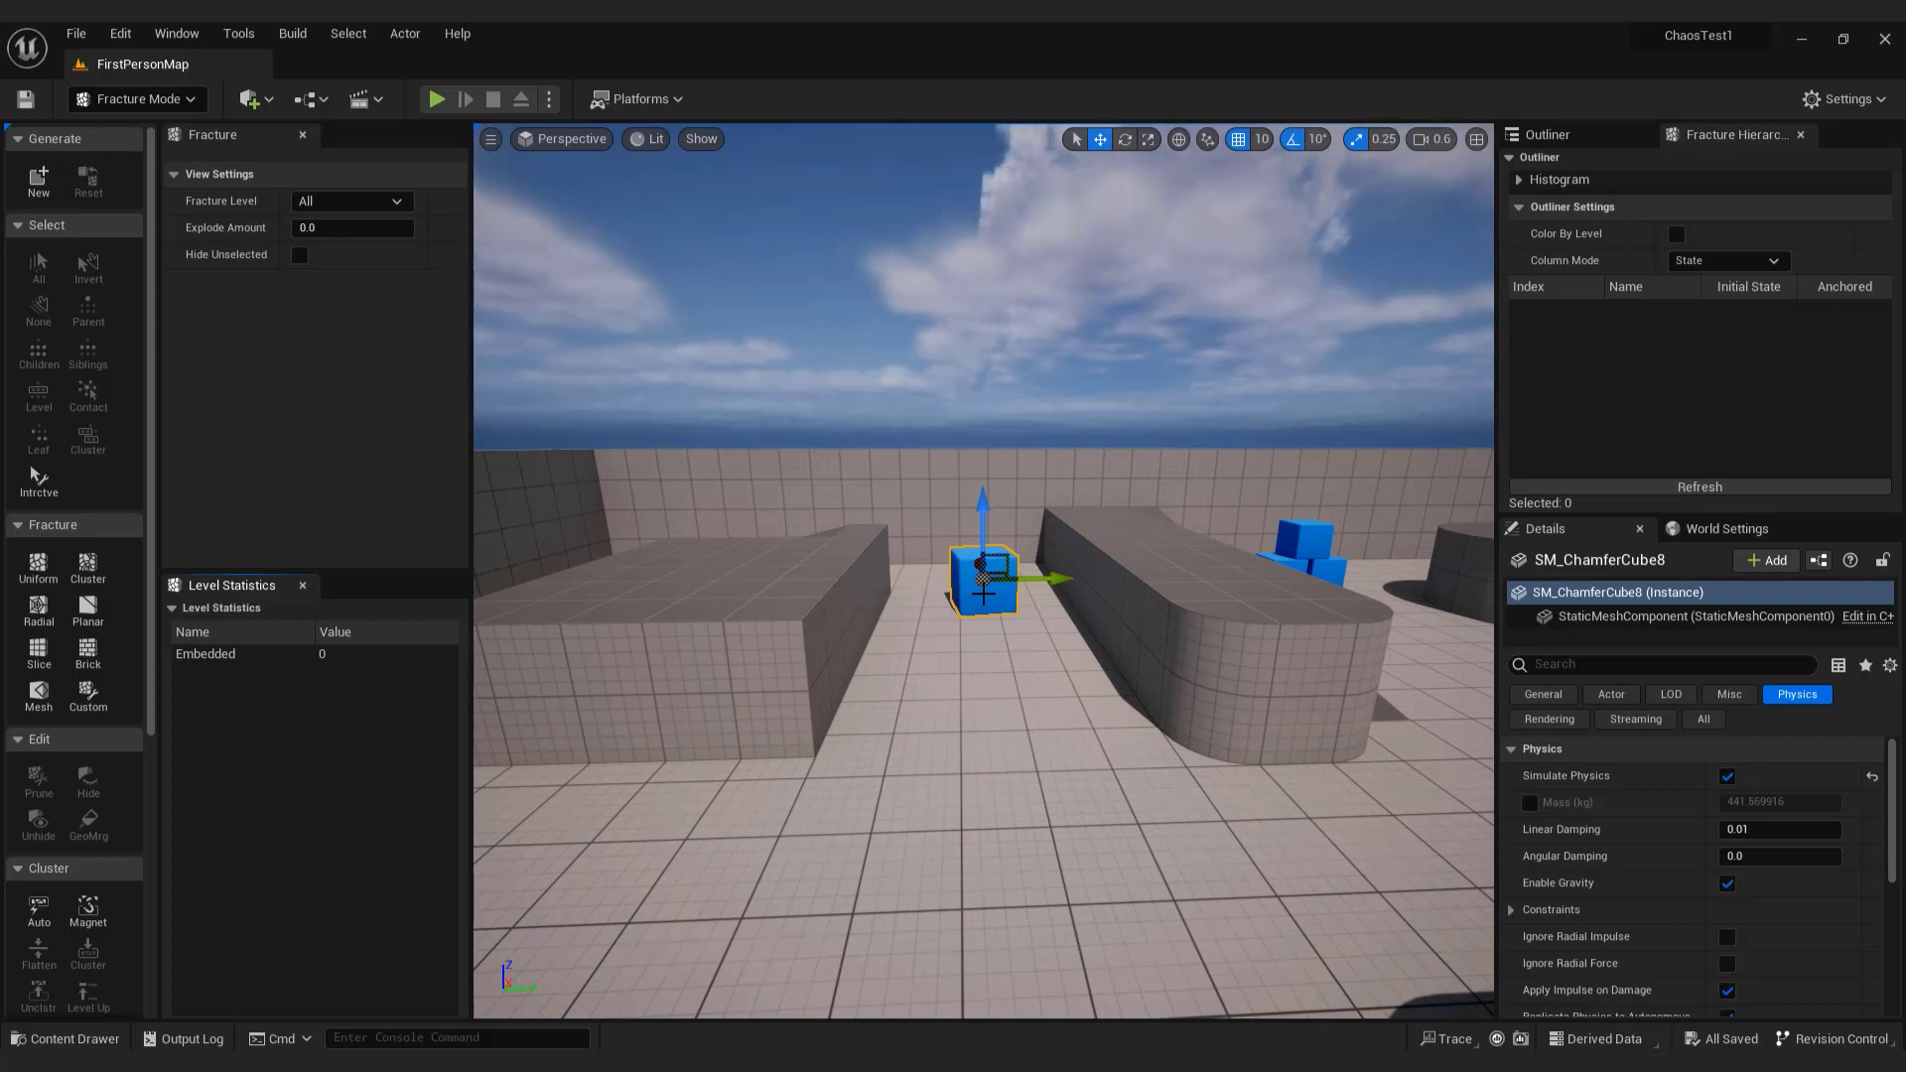
left_click(38, 181)
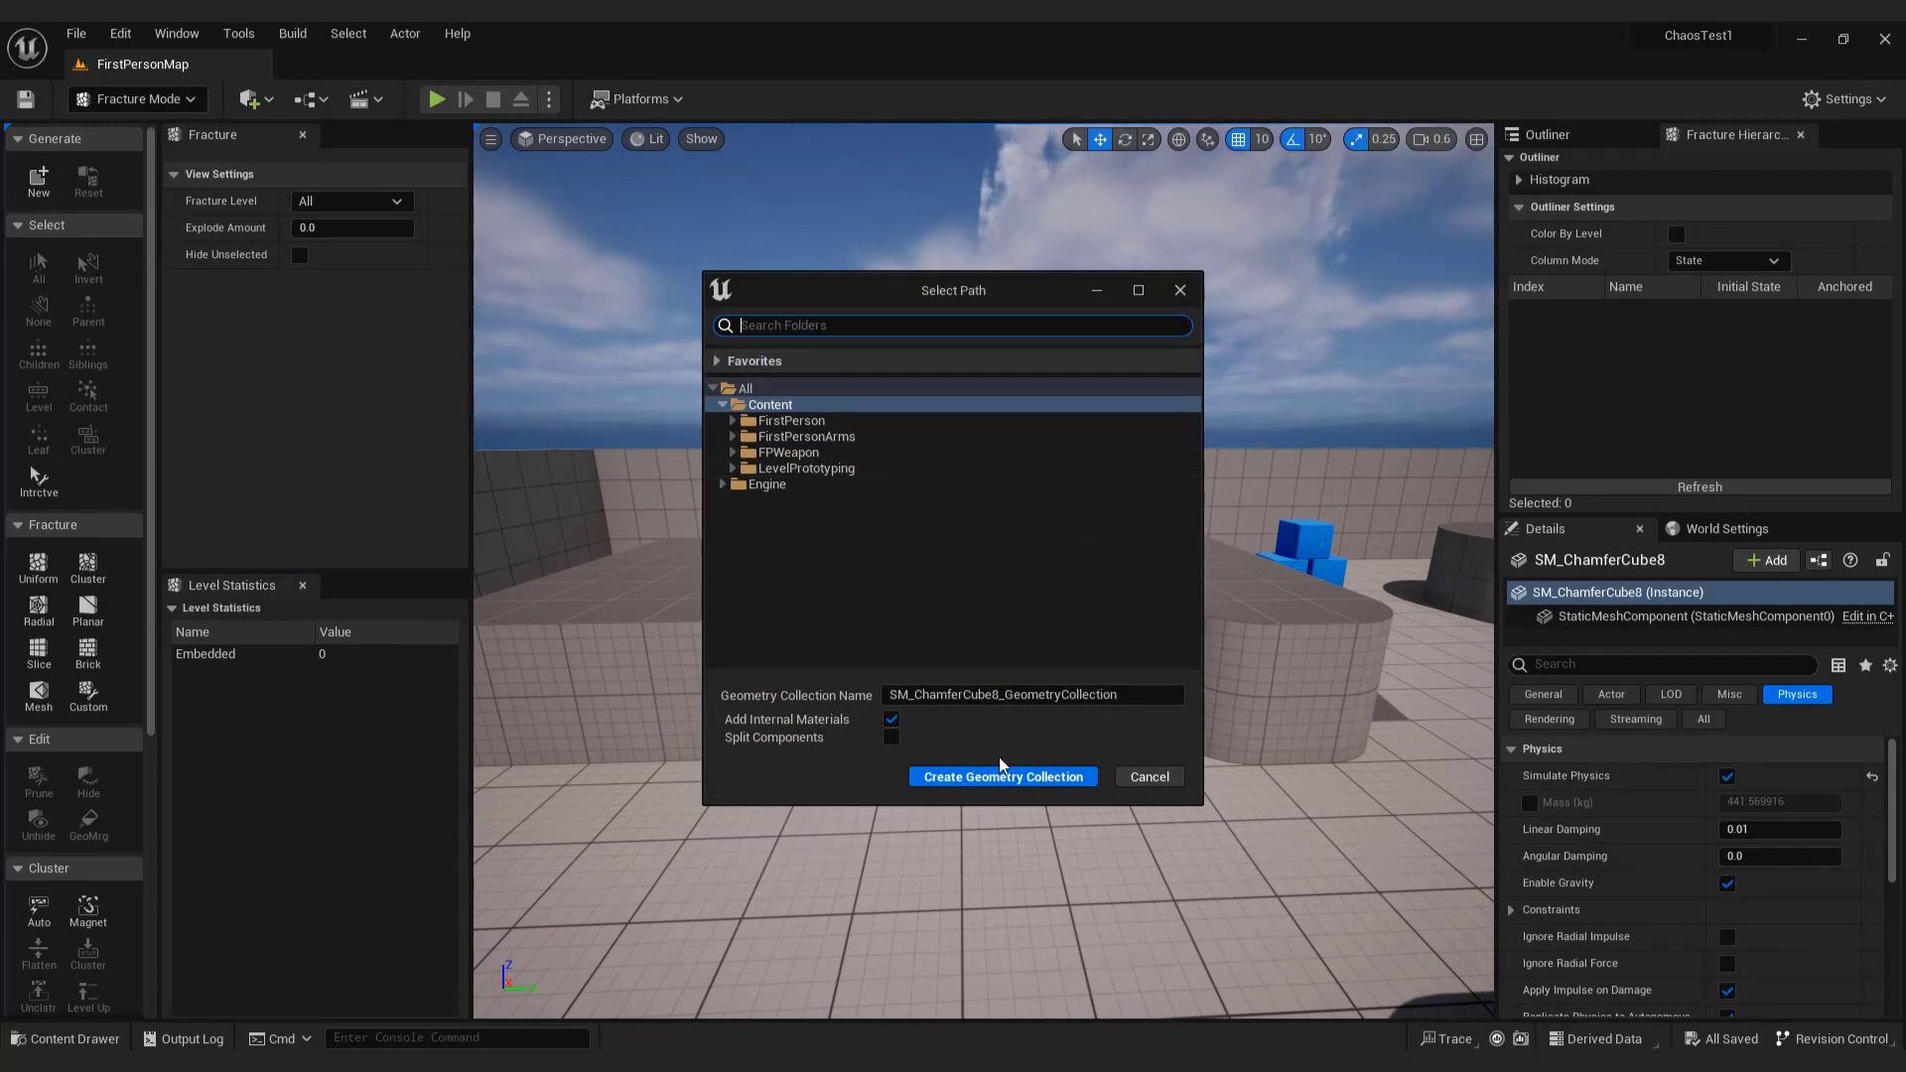
left_click(1017, 777)
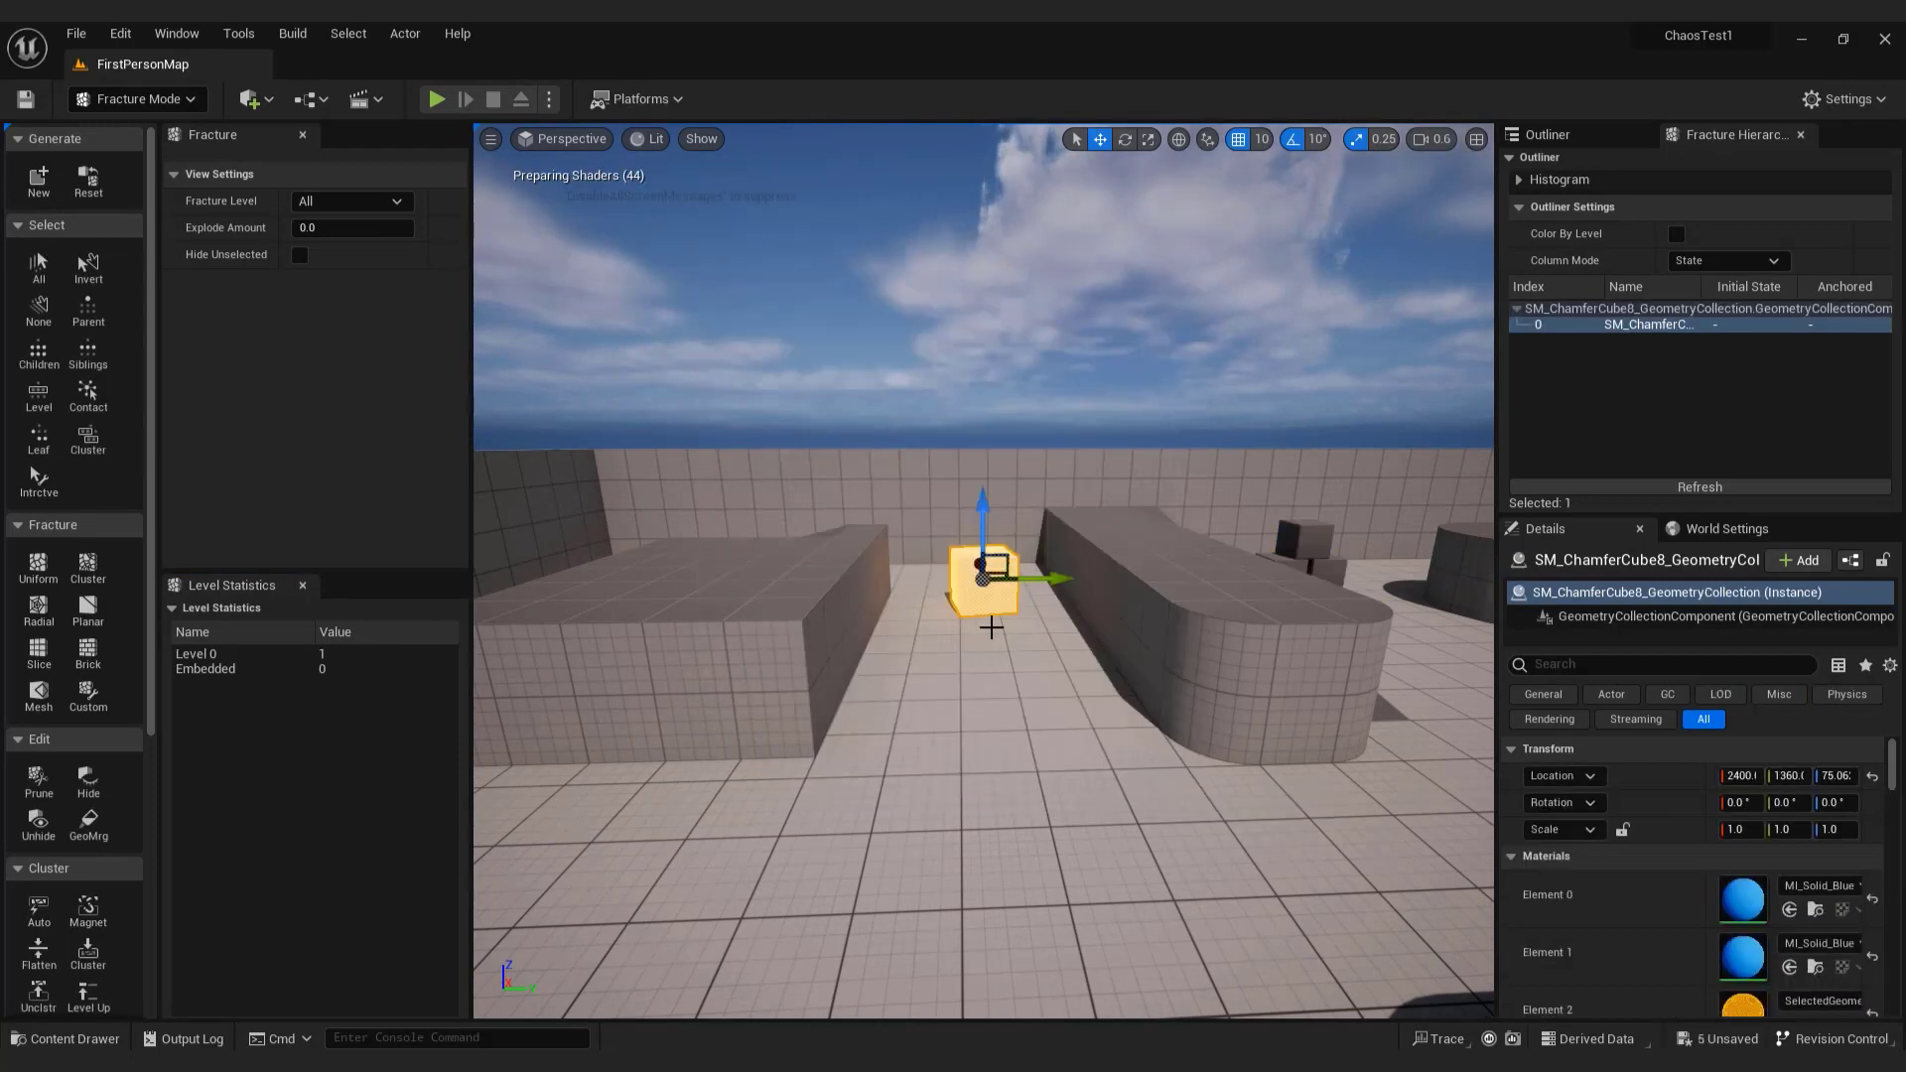
Fly the view close to the cube and bring up the Content Drawer.
right_click_drag(1057, 685, 1023, 730)
key("w")
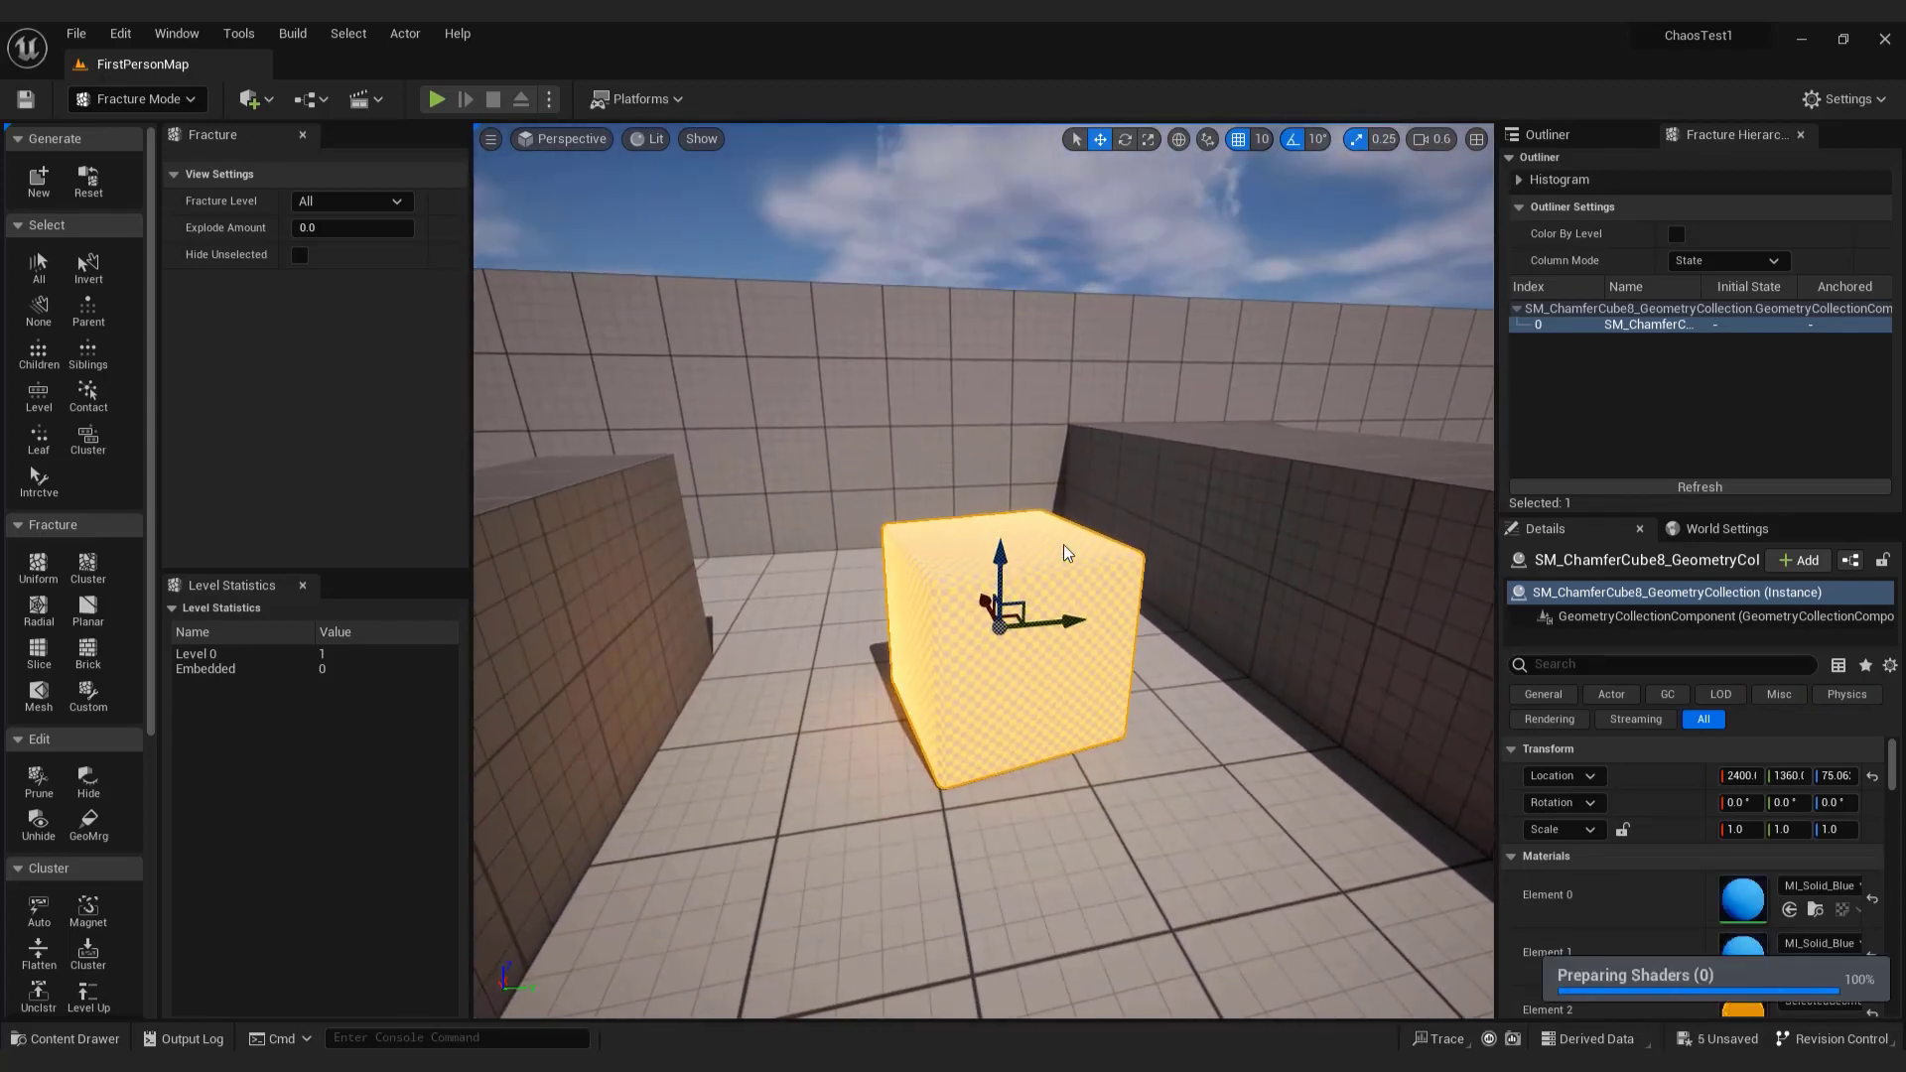
key("ctrl+space")
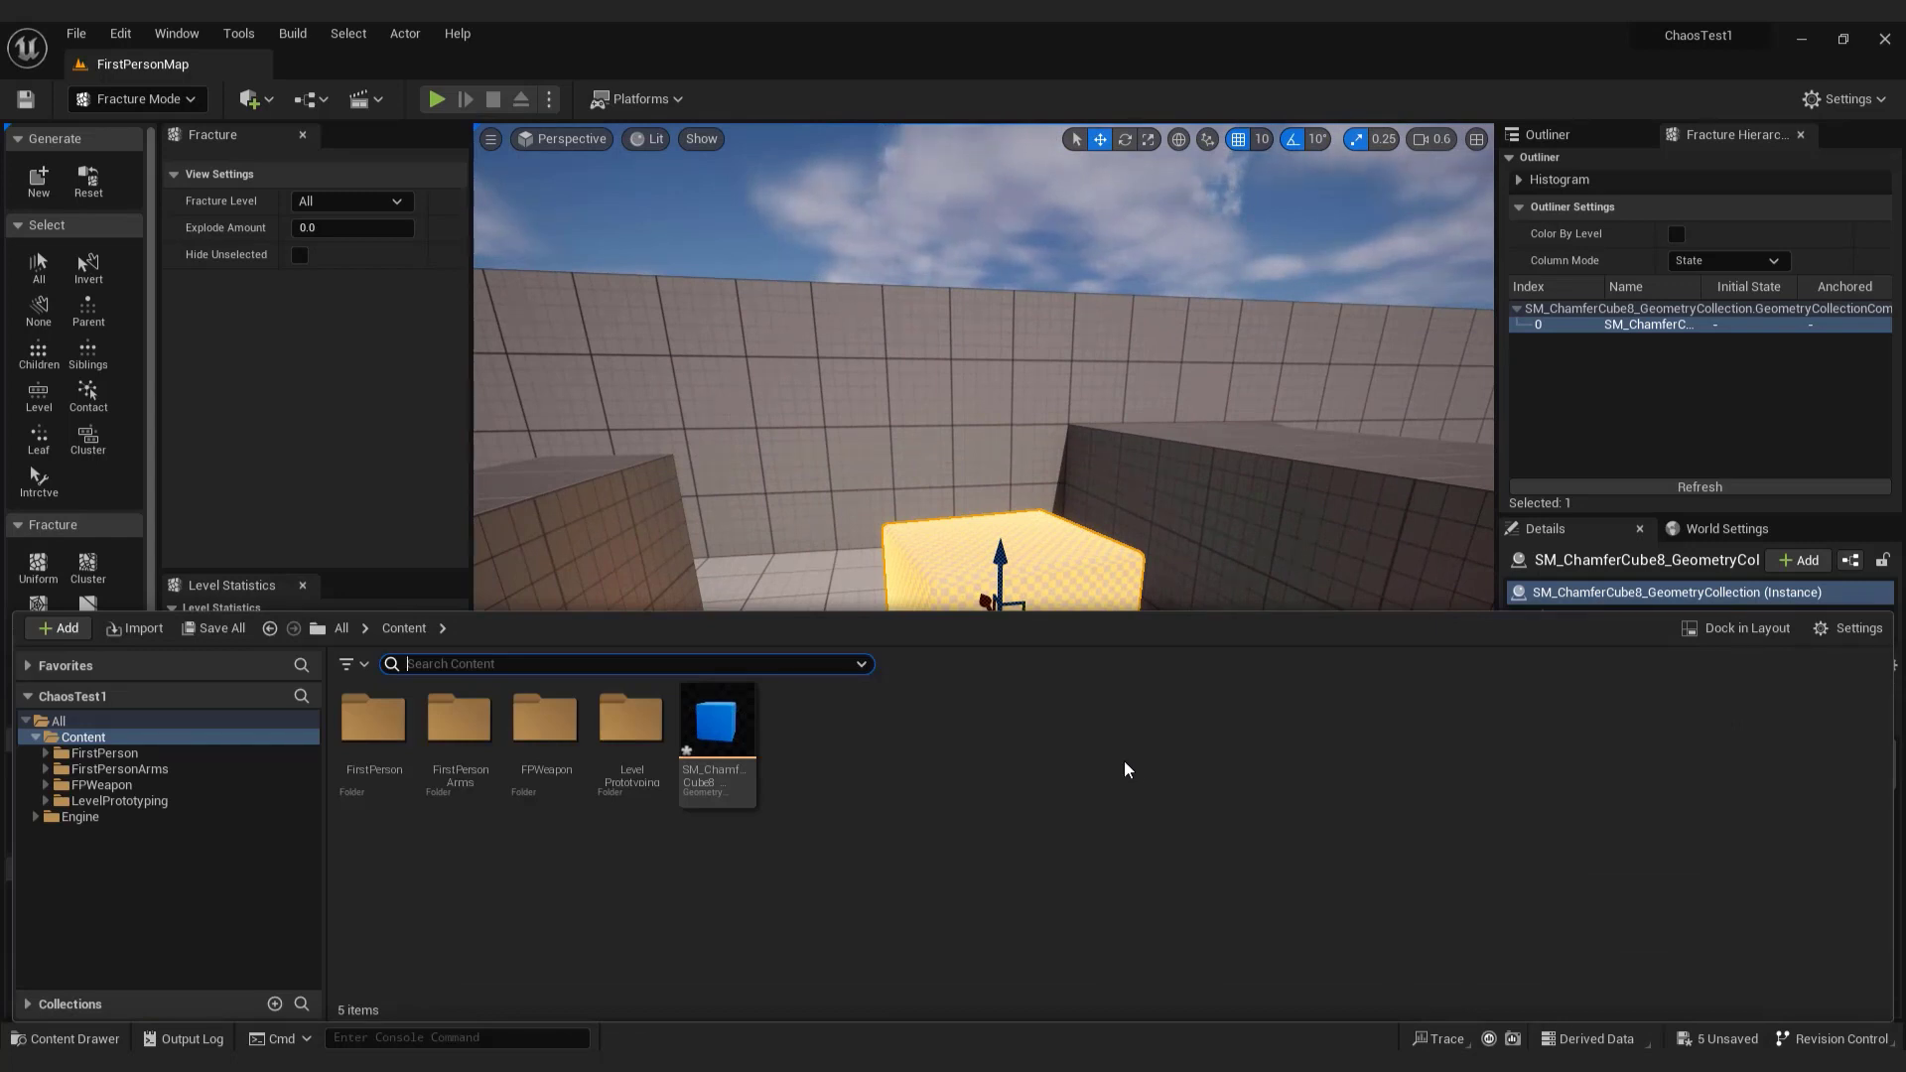
Dock the Content Drawer, open on the Content folder, into the editor layout.
left_click(85, 737)
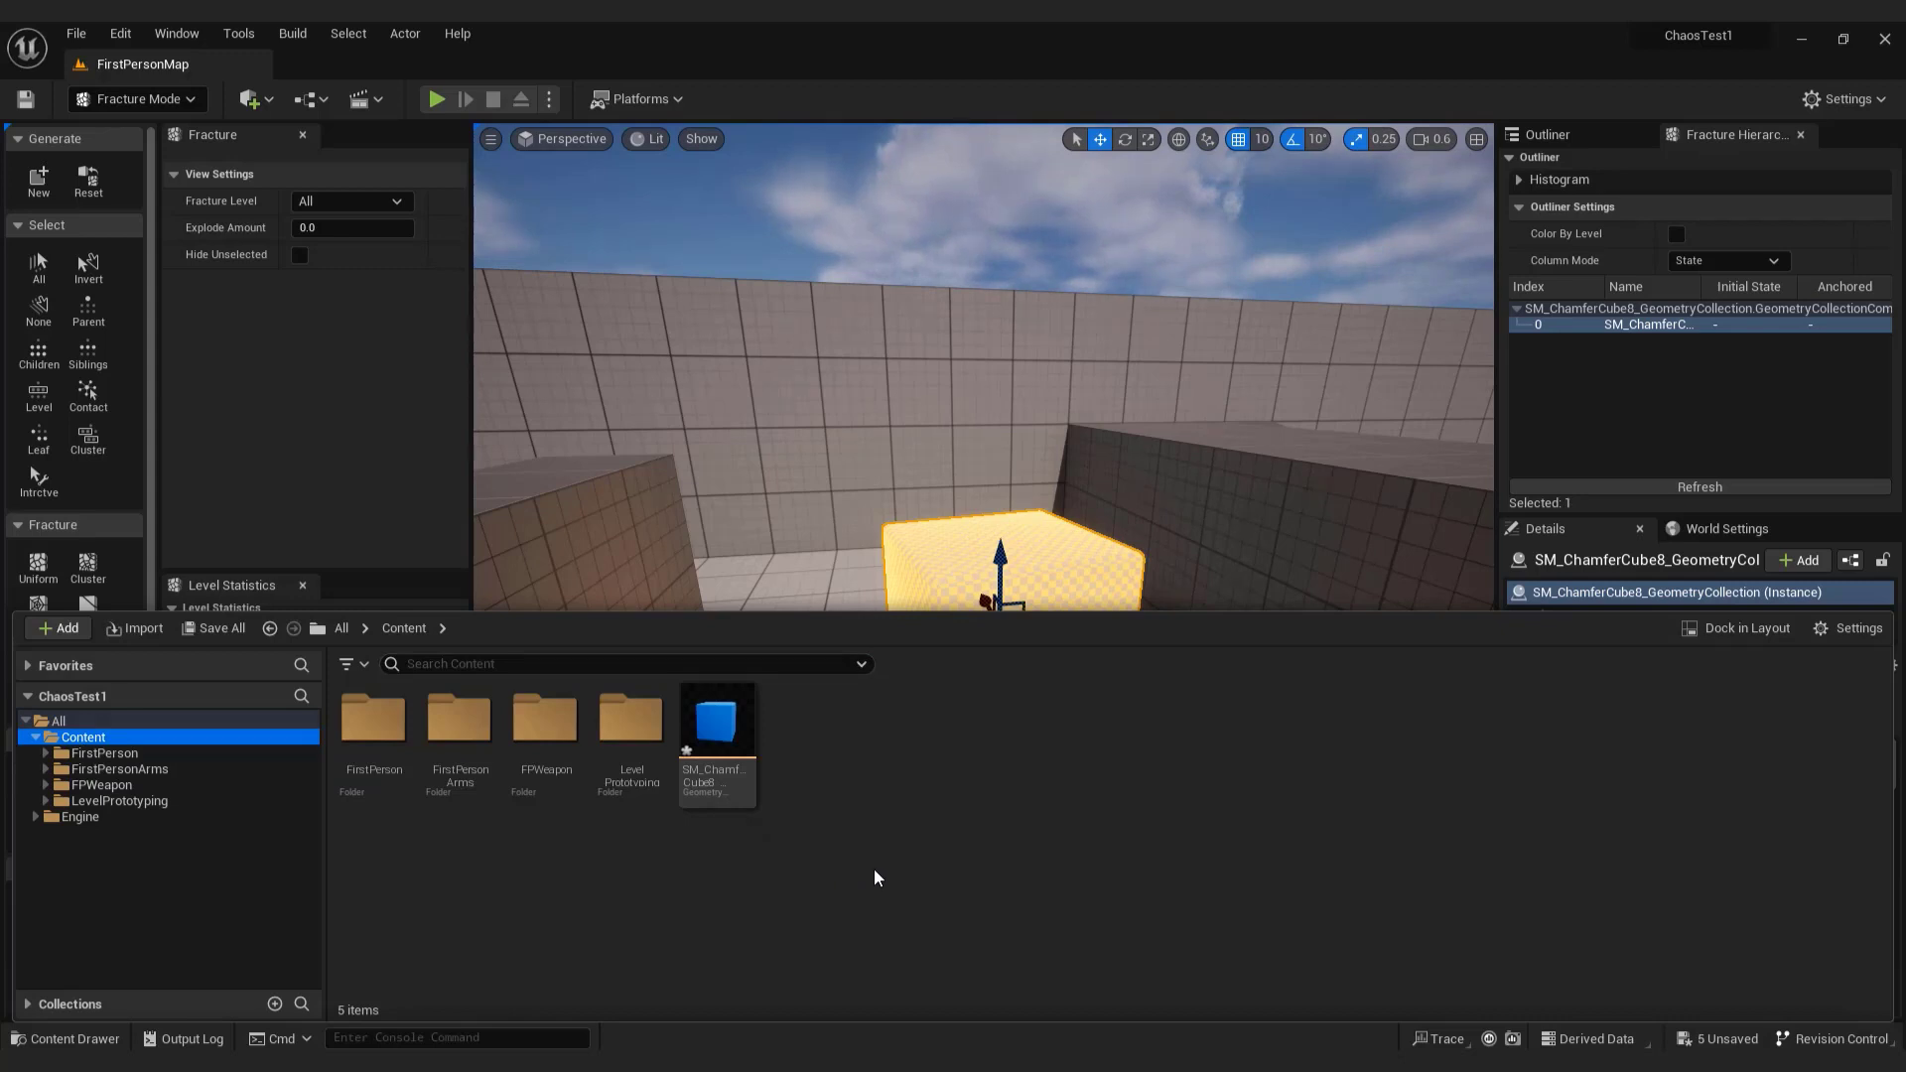
left_click(1740, 629)
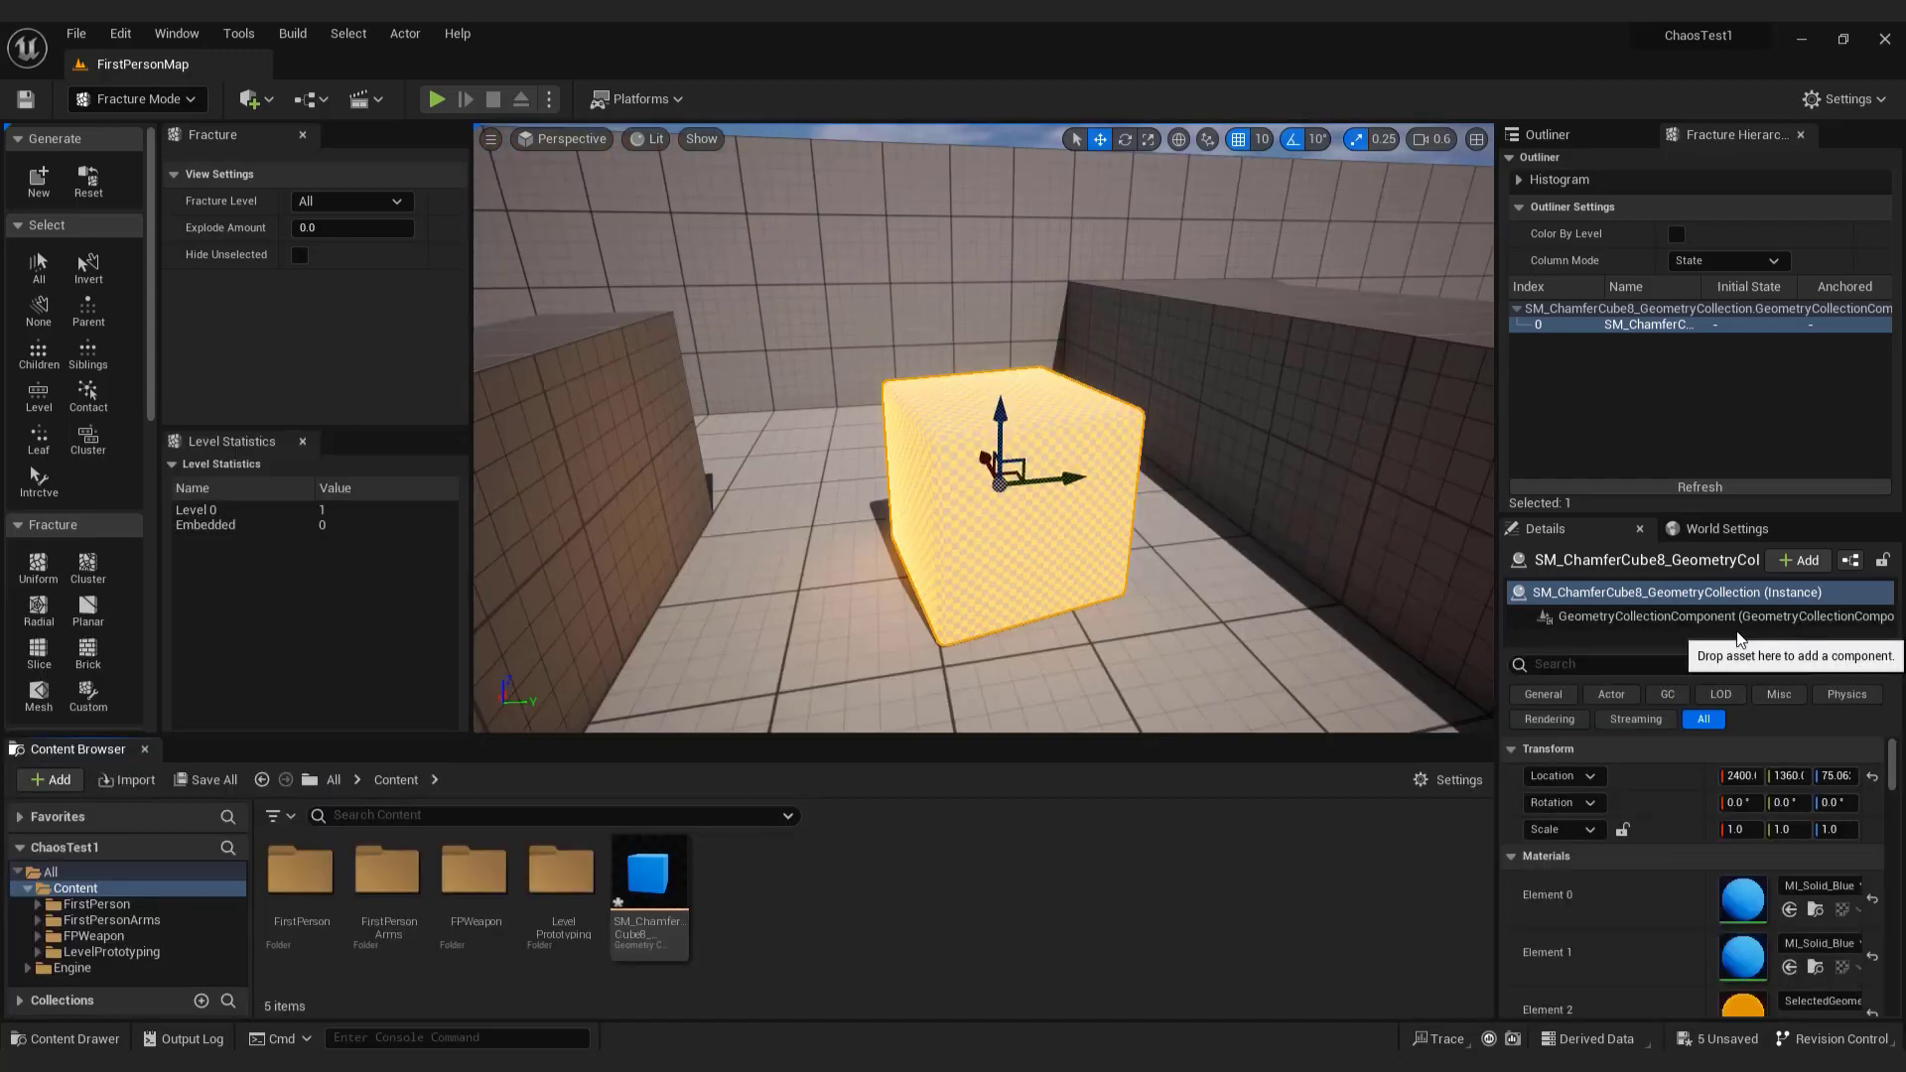
right_click_drag(1025, 609, 1029, 483)
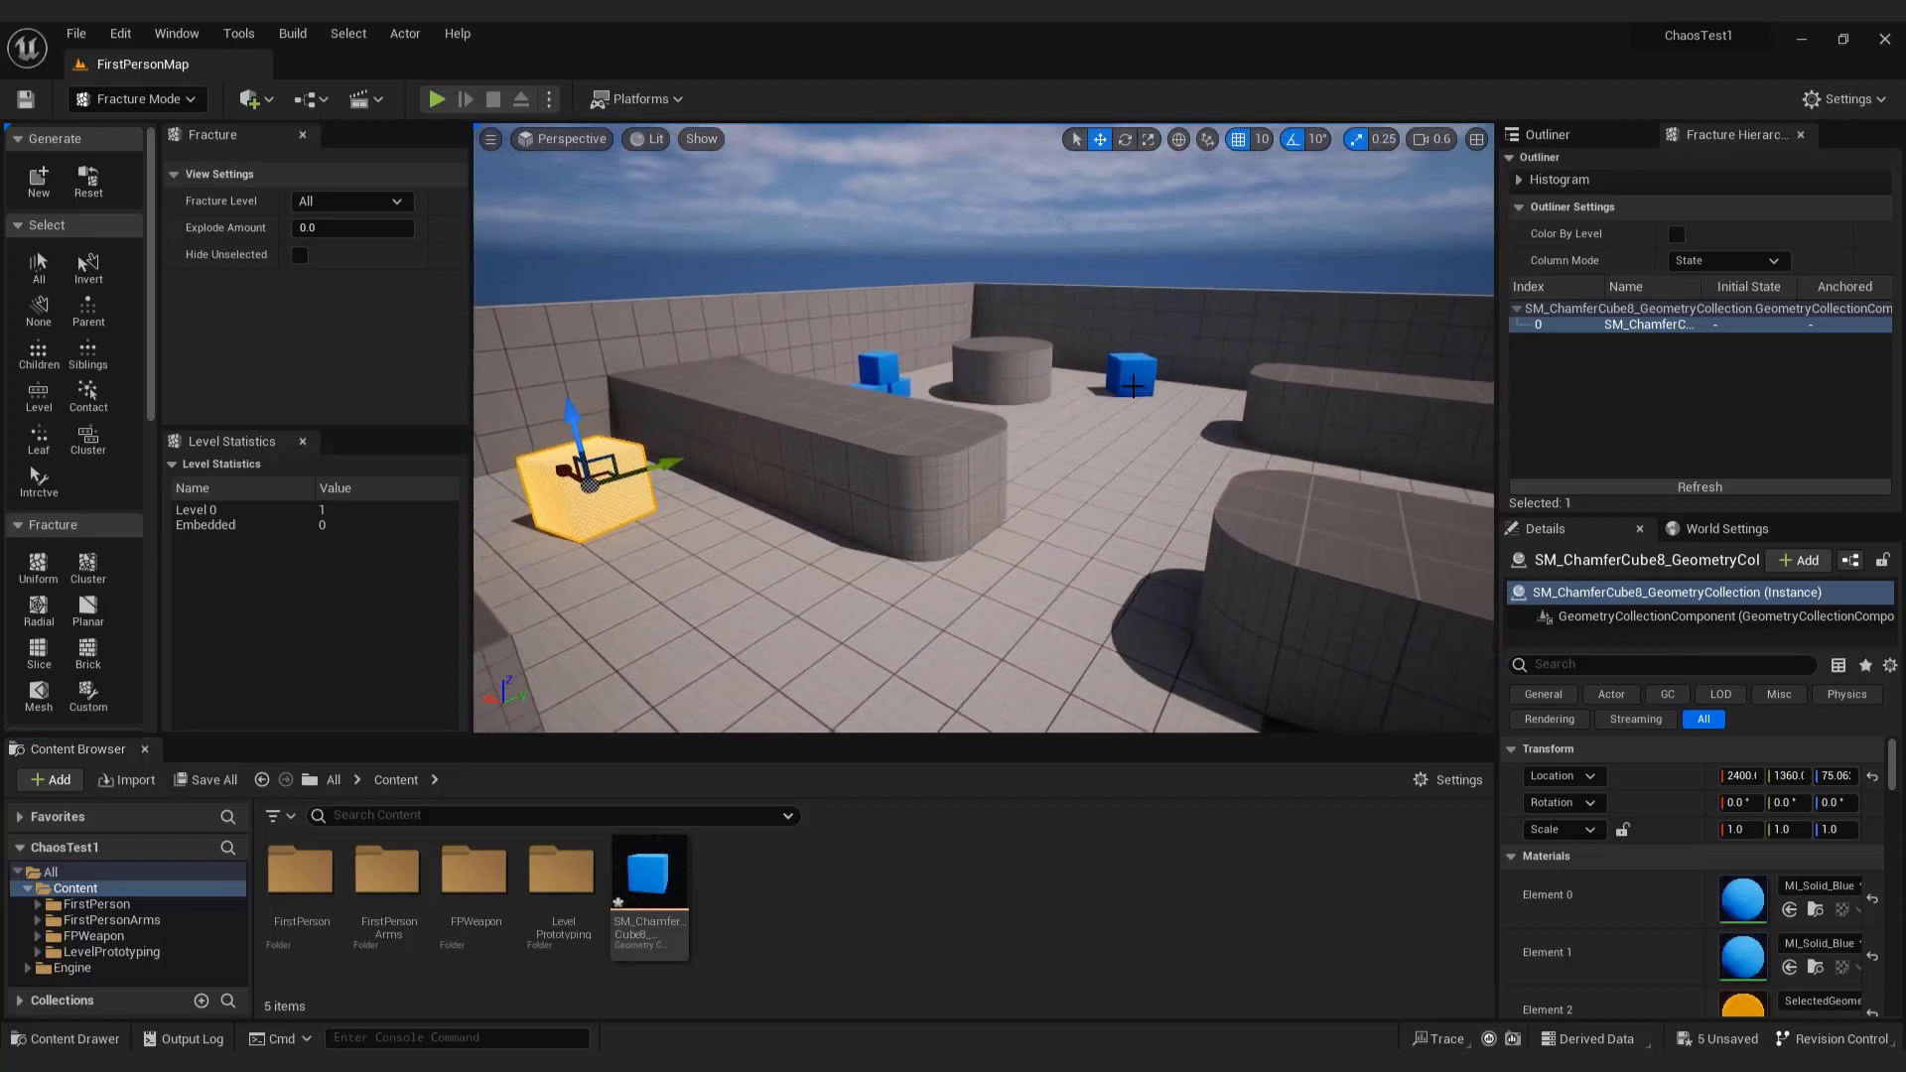
Select SM_ChamferCube5 and create a geometry collection from it named destroCube1.
left_click(1132, 375)
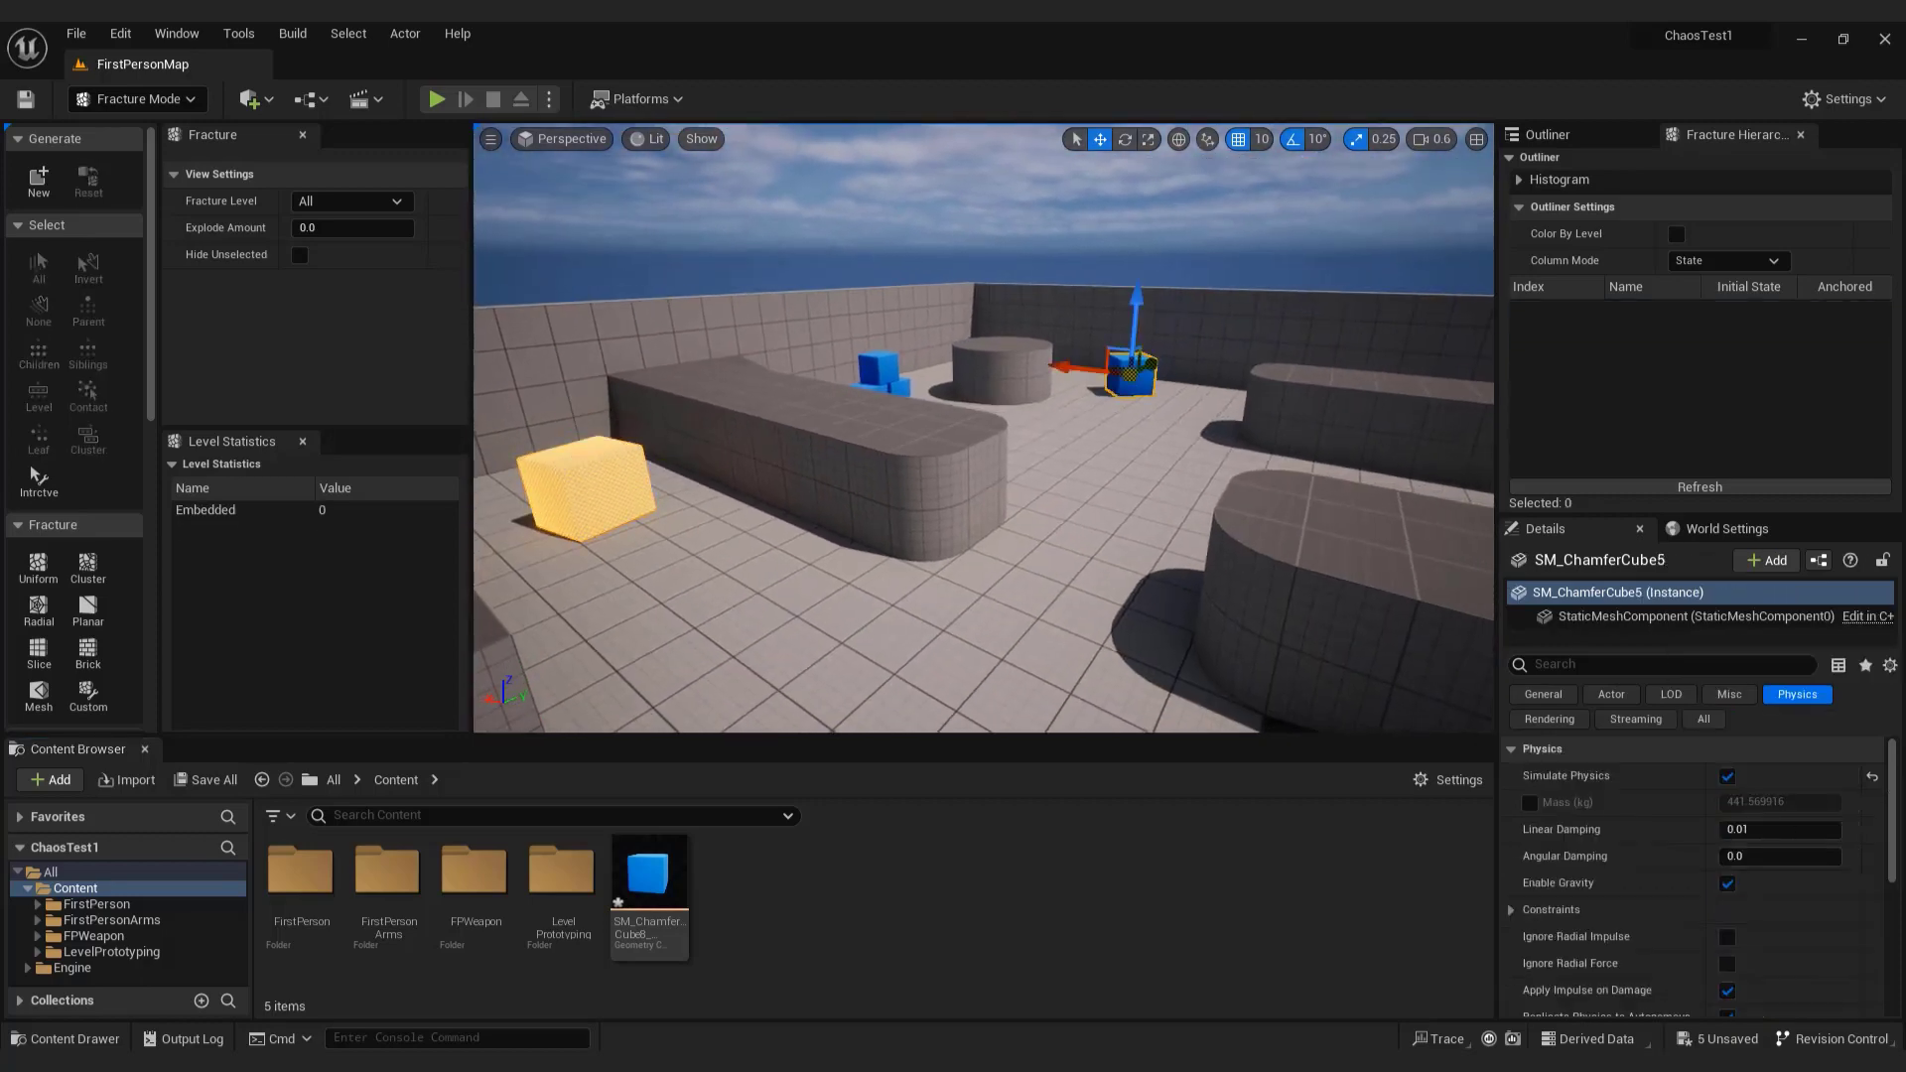
left_click(40, 180)
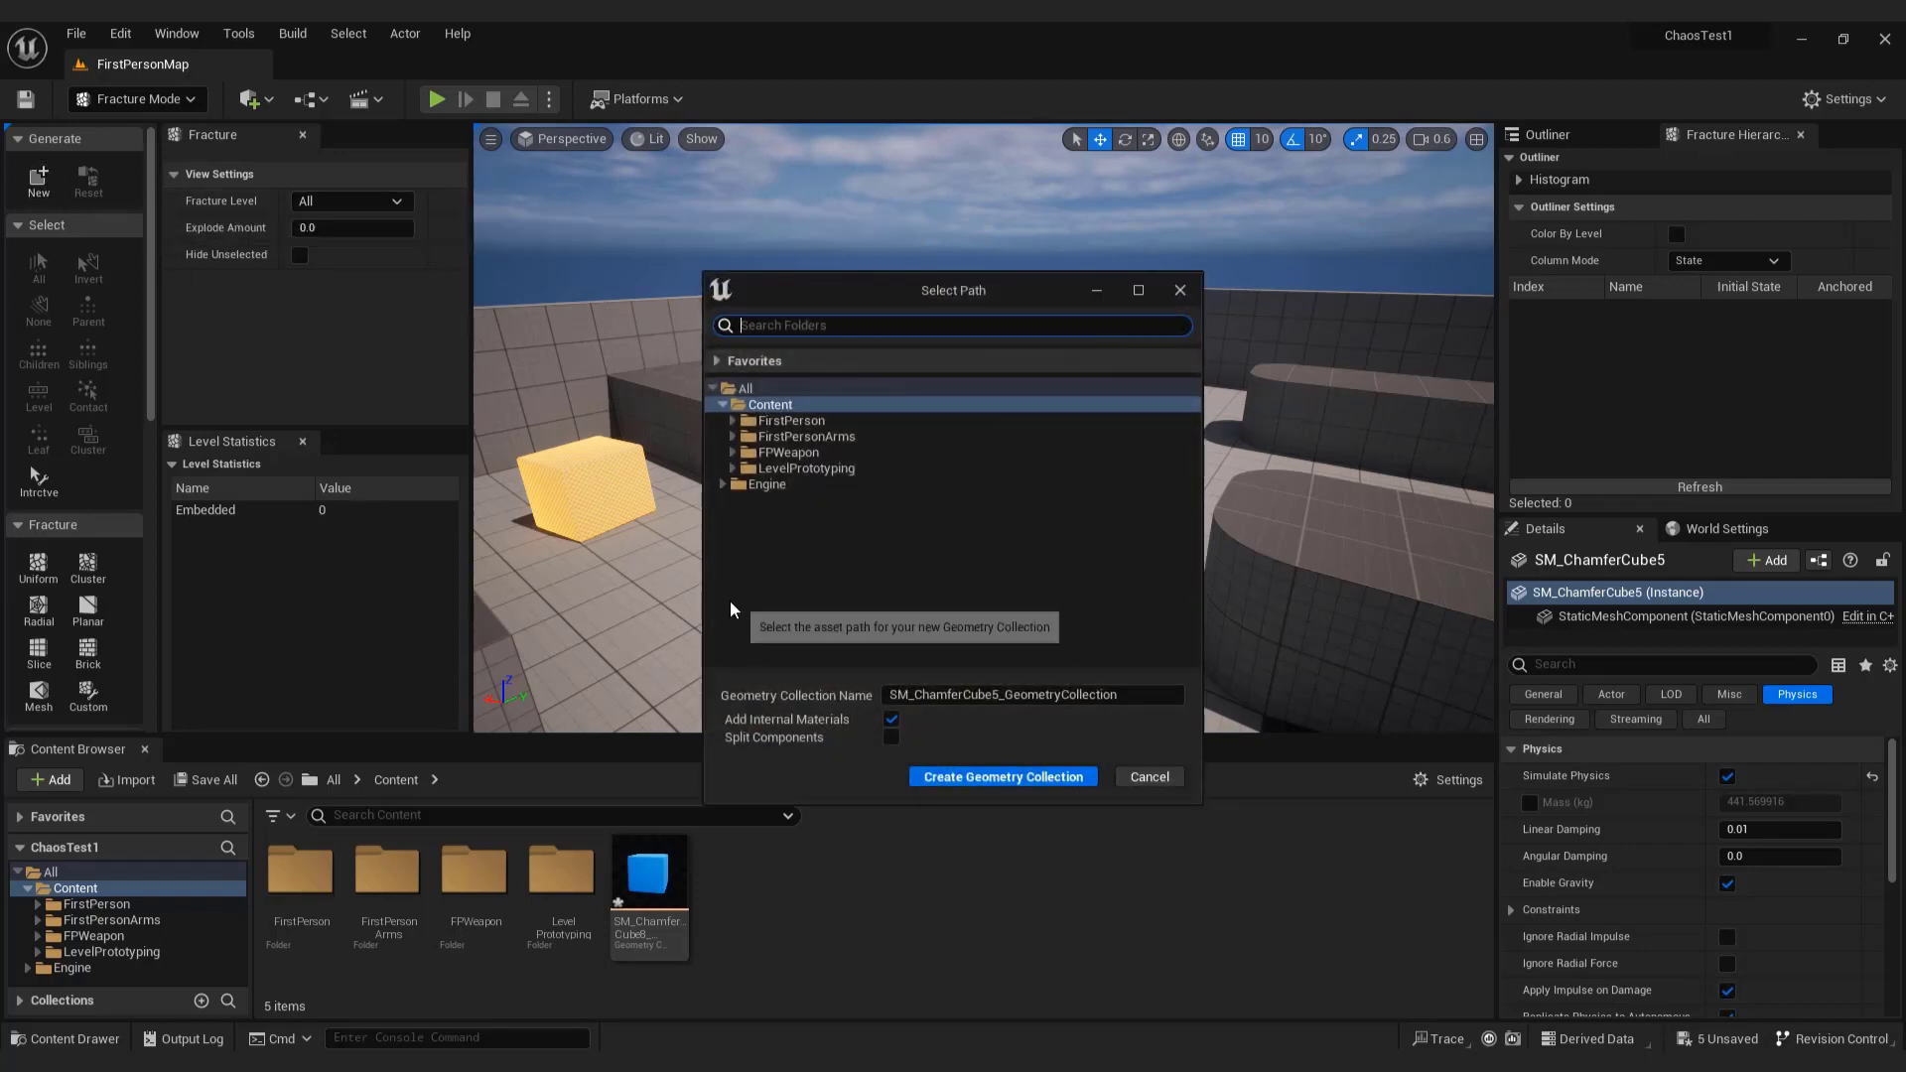
left_click(1001, 694)
type("destroCube1")
left_click(1052, 777)
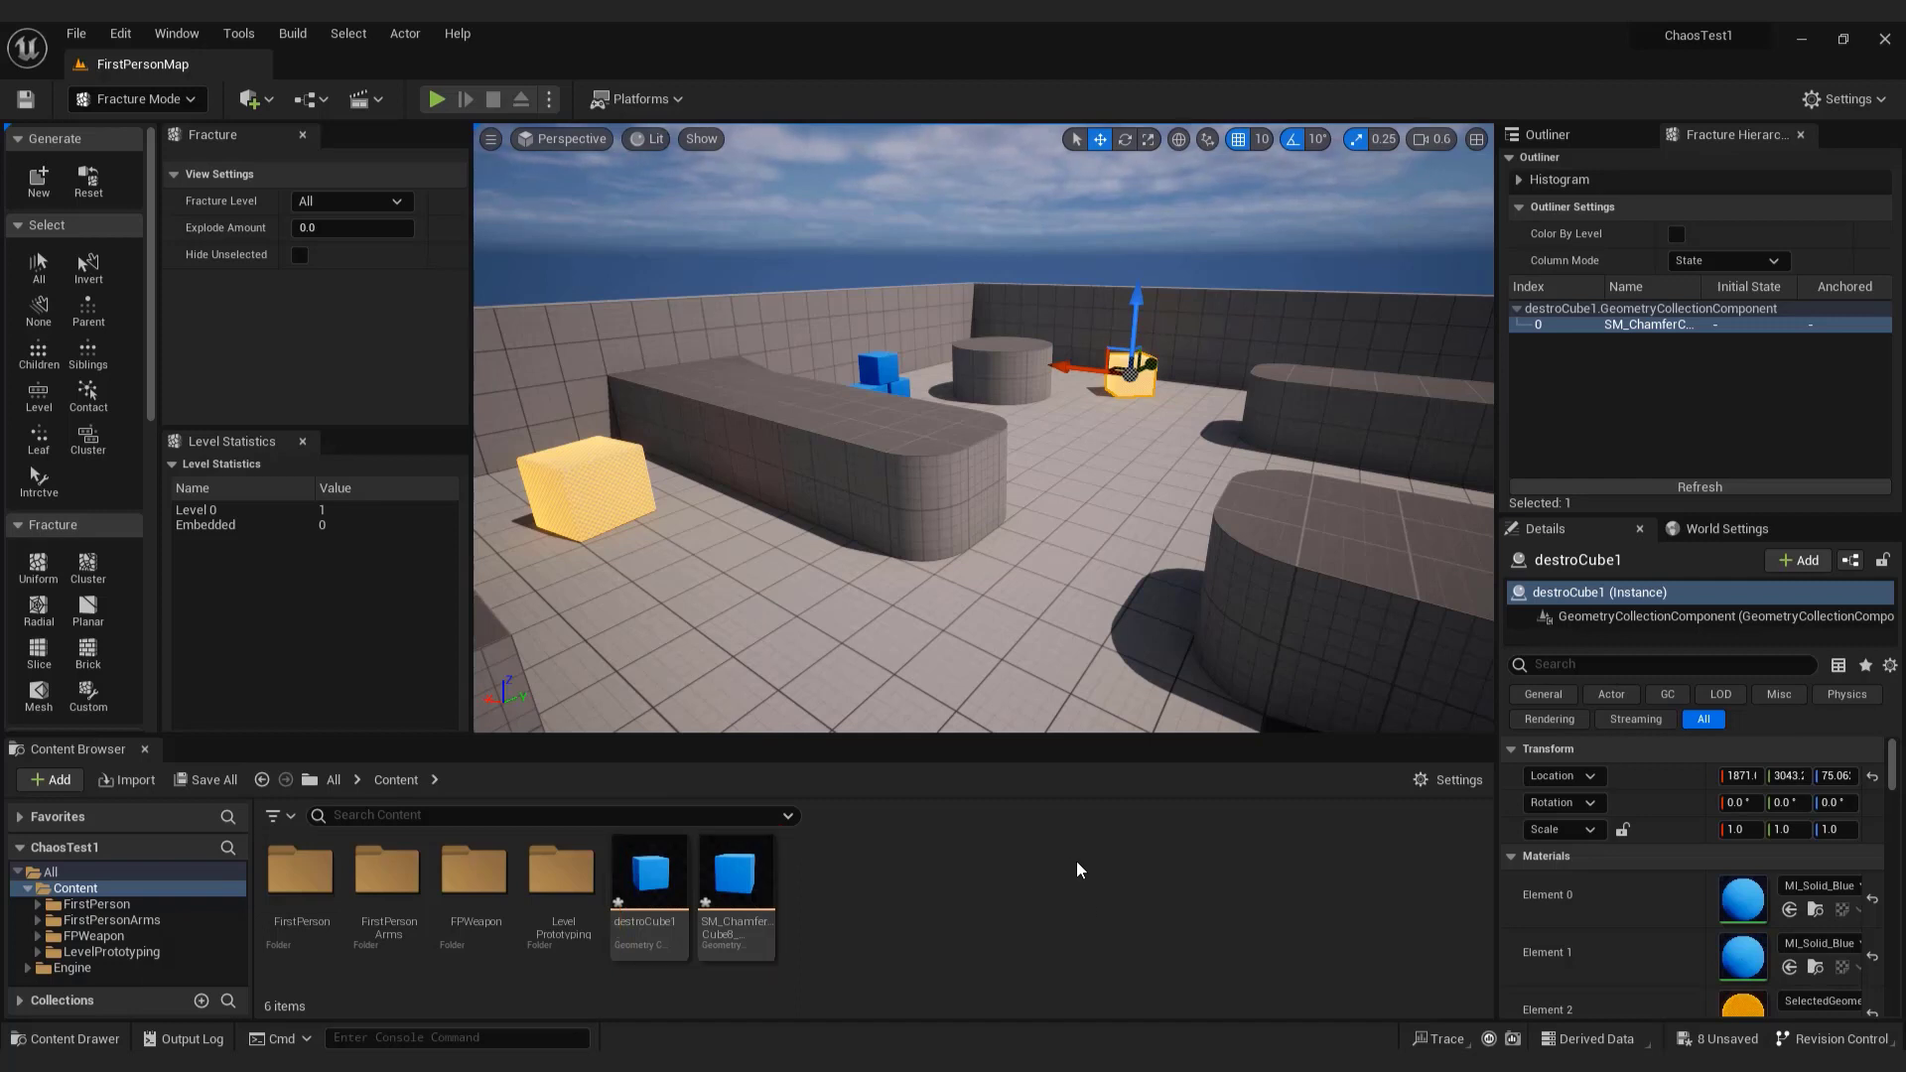
Fracture SM_ChamferCube8's collection twice with uniform Voronoi: 20 pieces, then 112.
left_click(620, 478)
key("f")
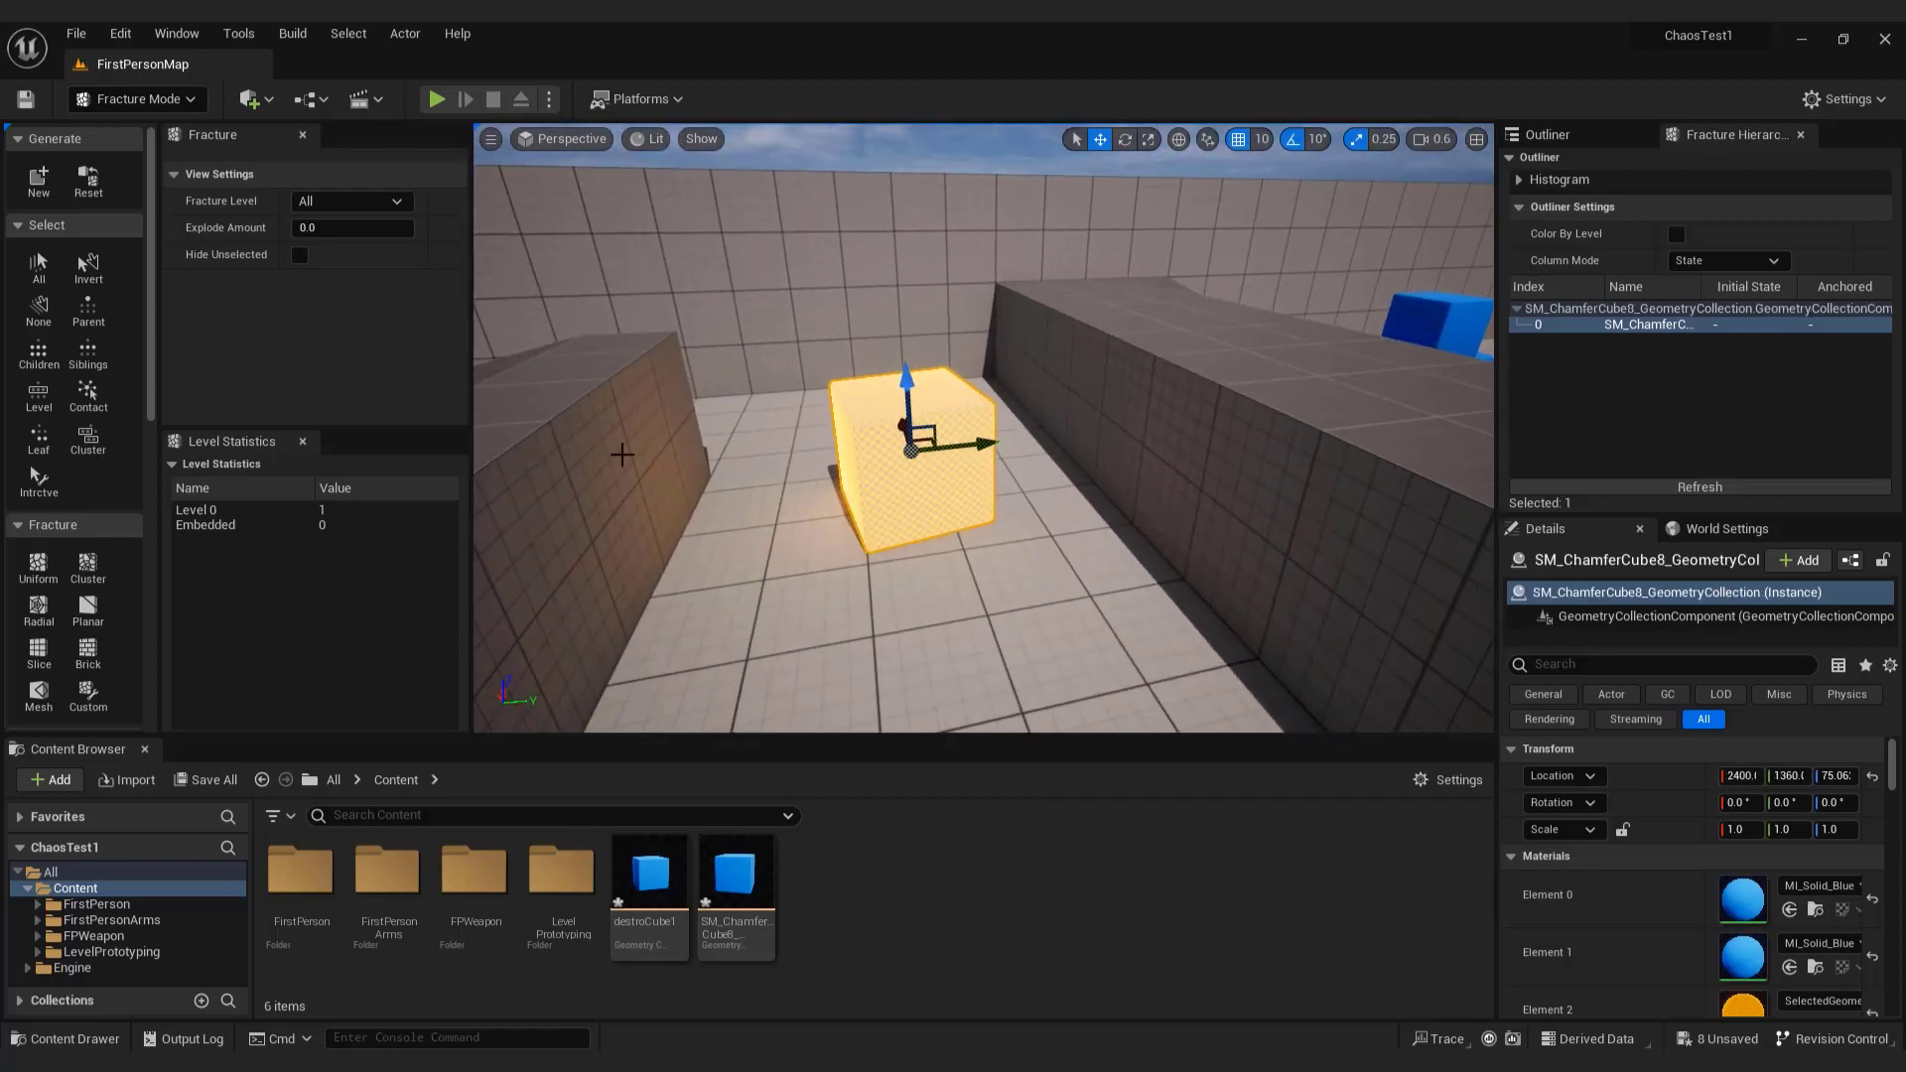
left_click(39, 568)
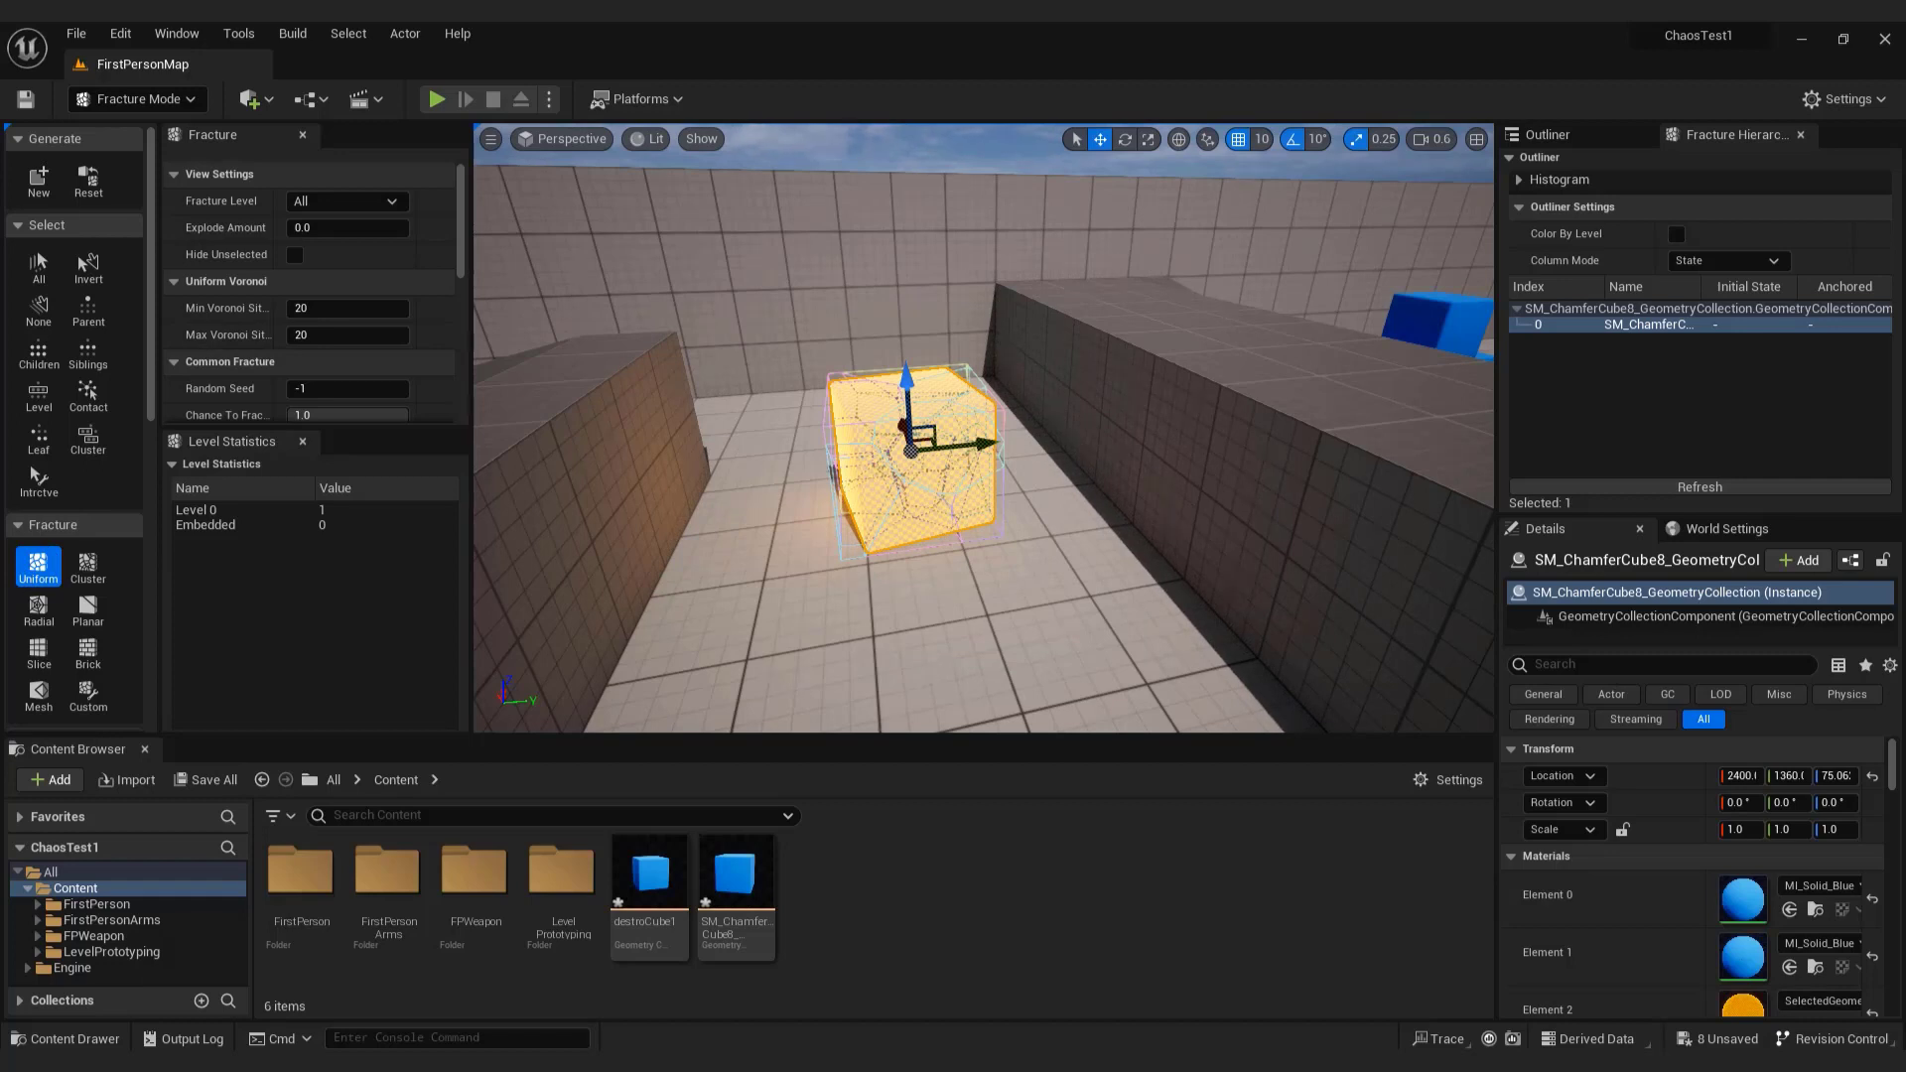
key("f")
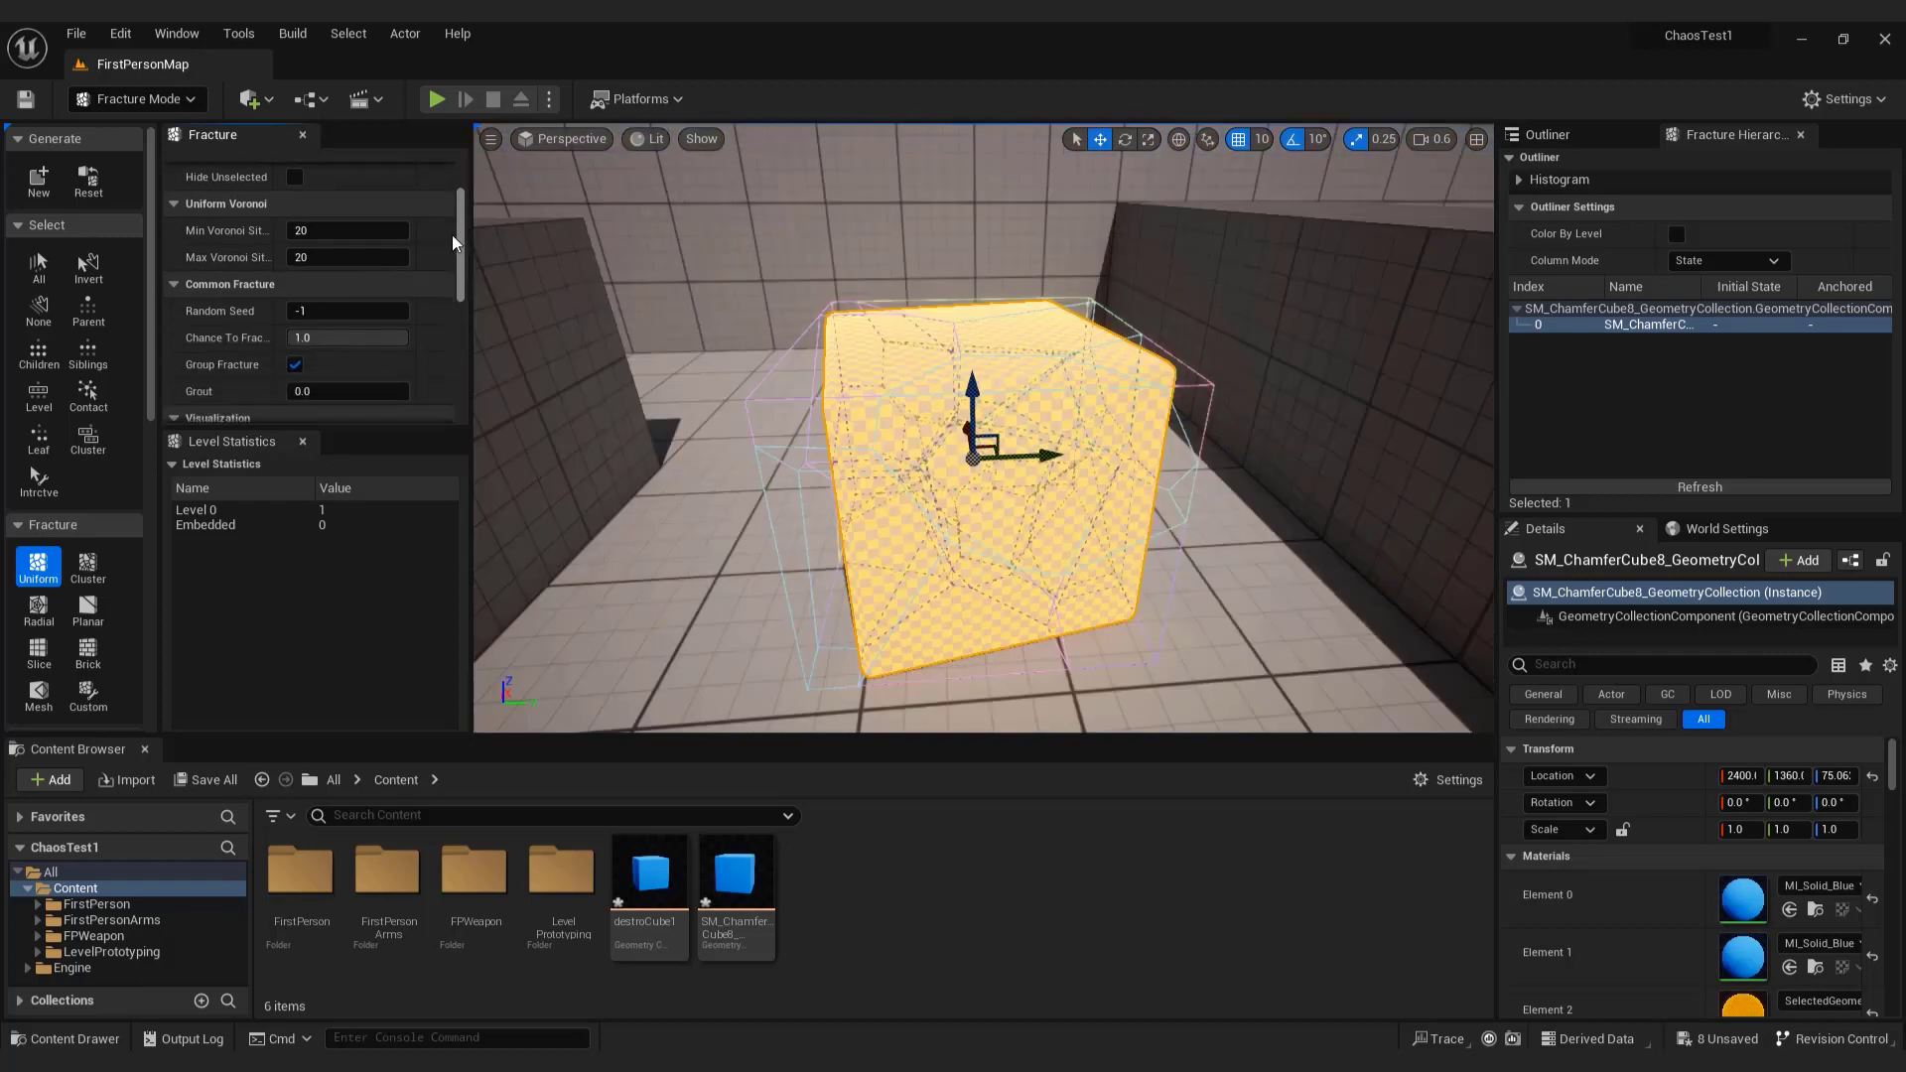
scroll(452, 236, "down", 3)
scroll(450, 295, "down", 3)
scroll(451, 306, "down", 2)
scroll(460, 344, "down", 1)
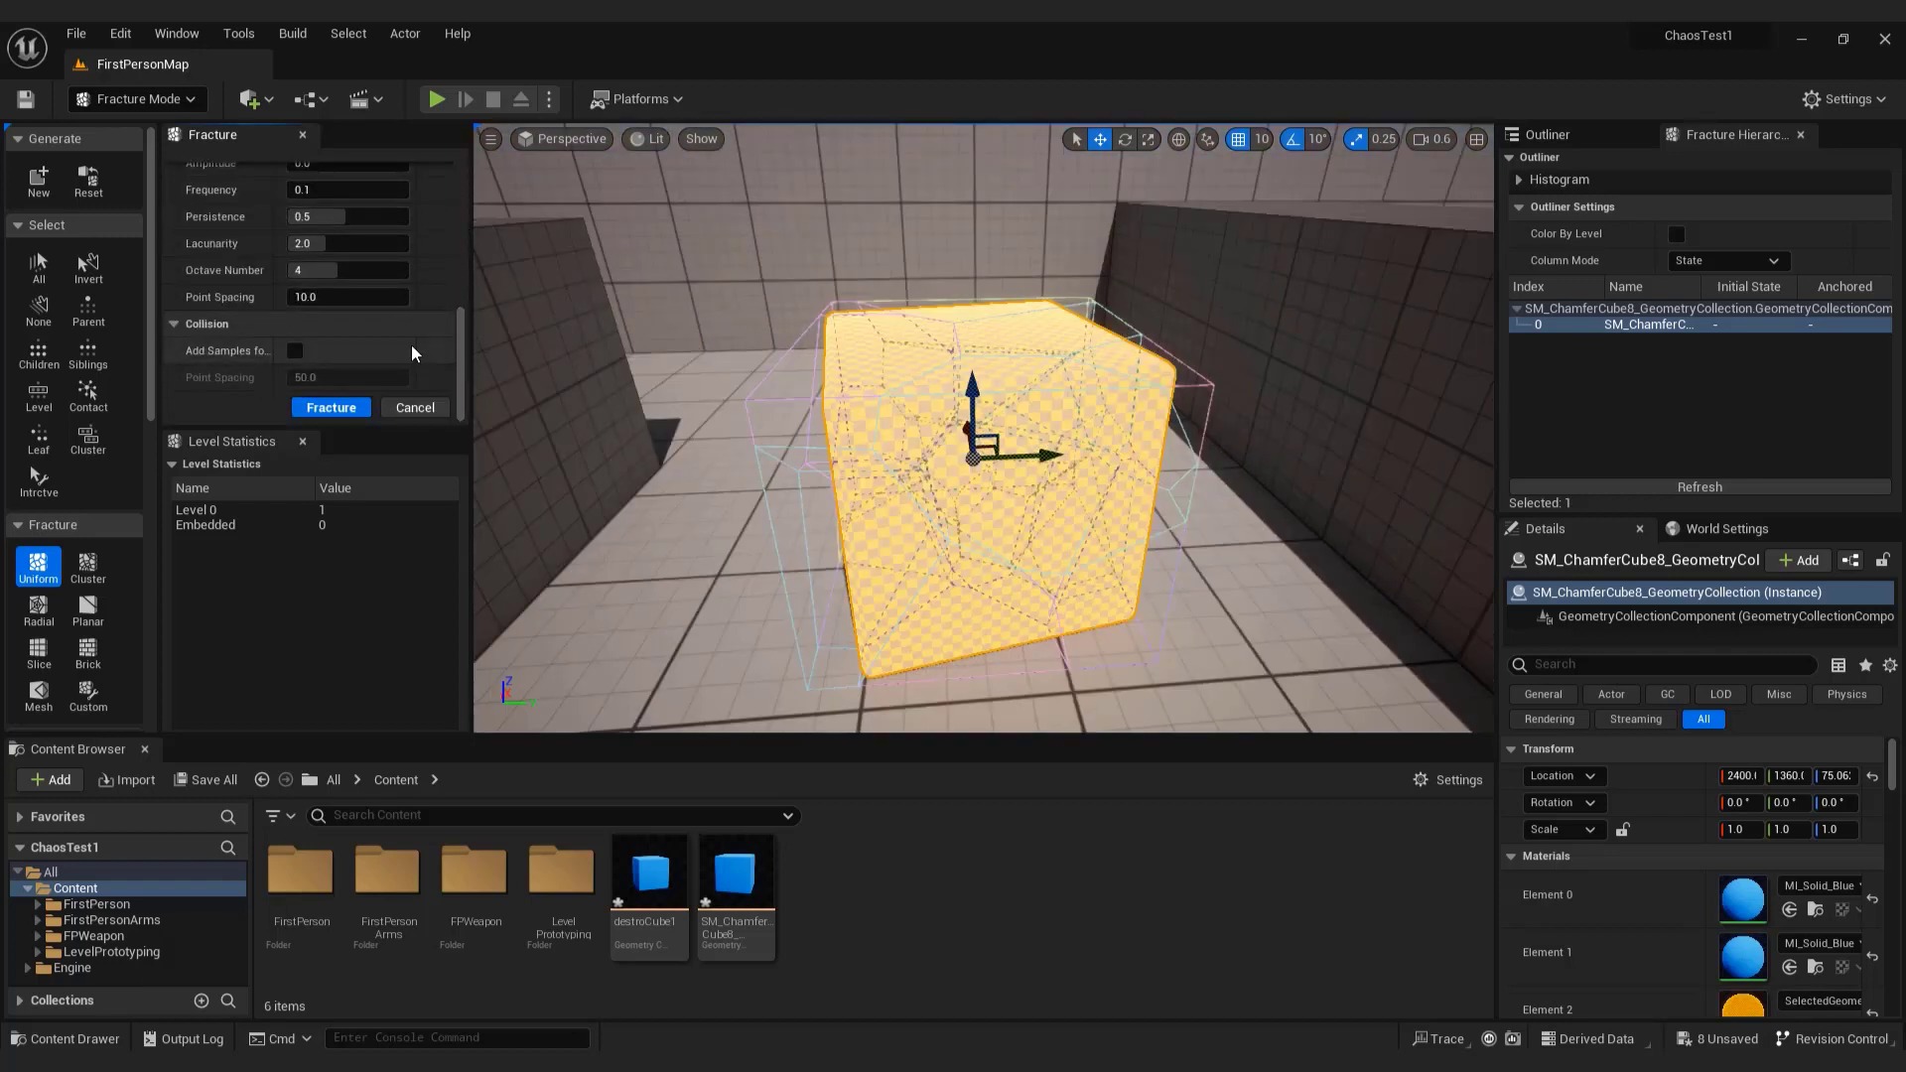
left_click(320, 414)
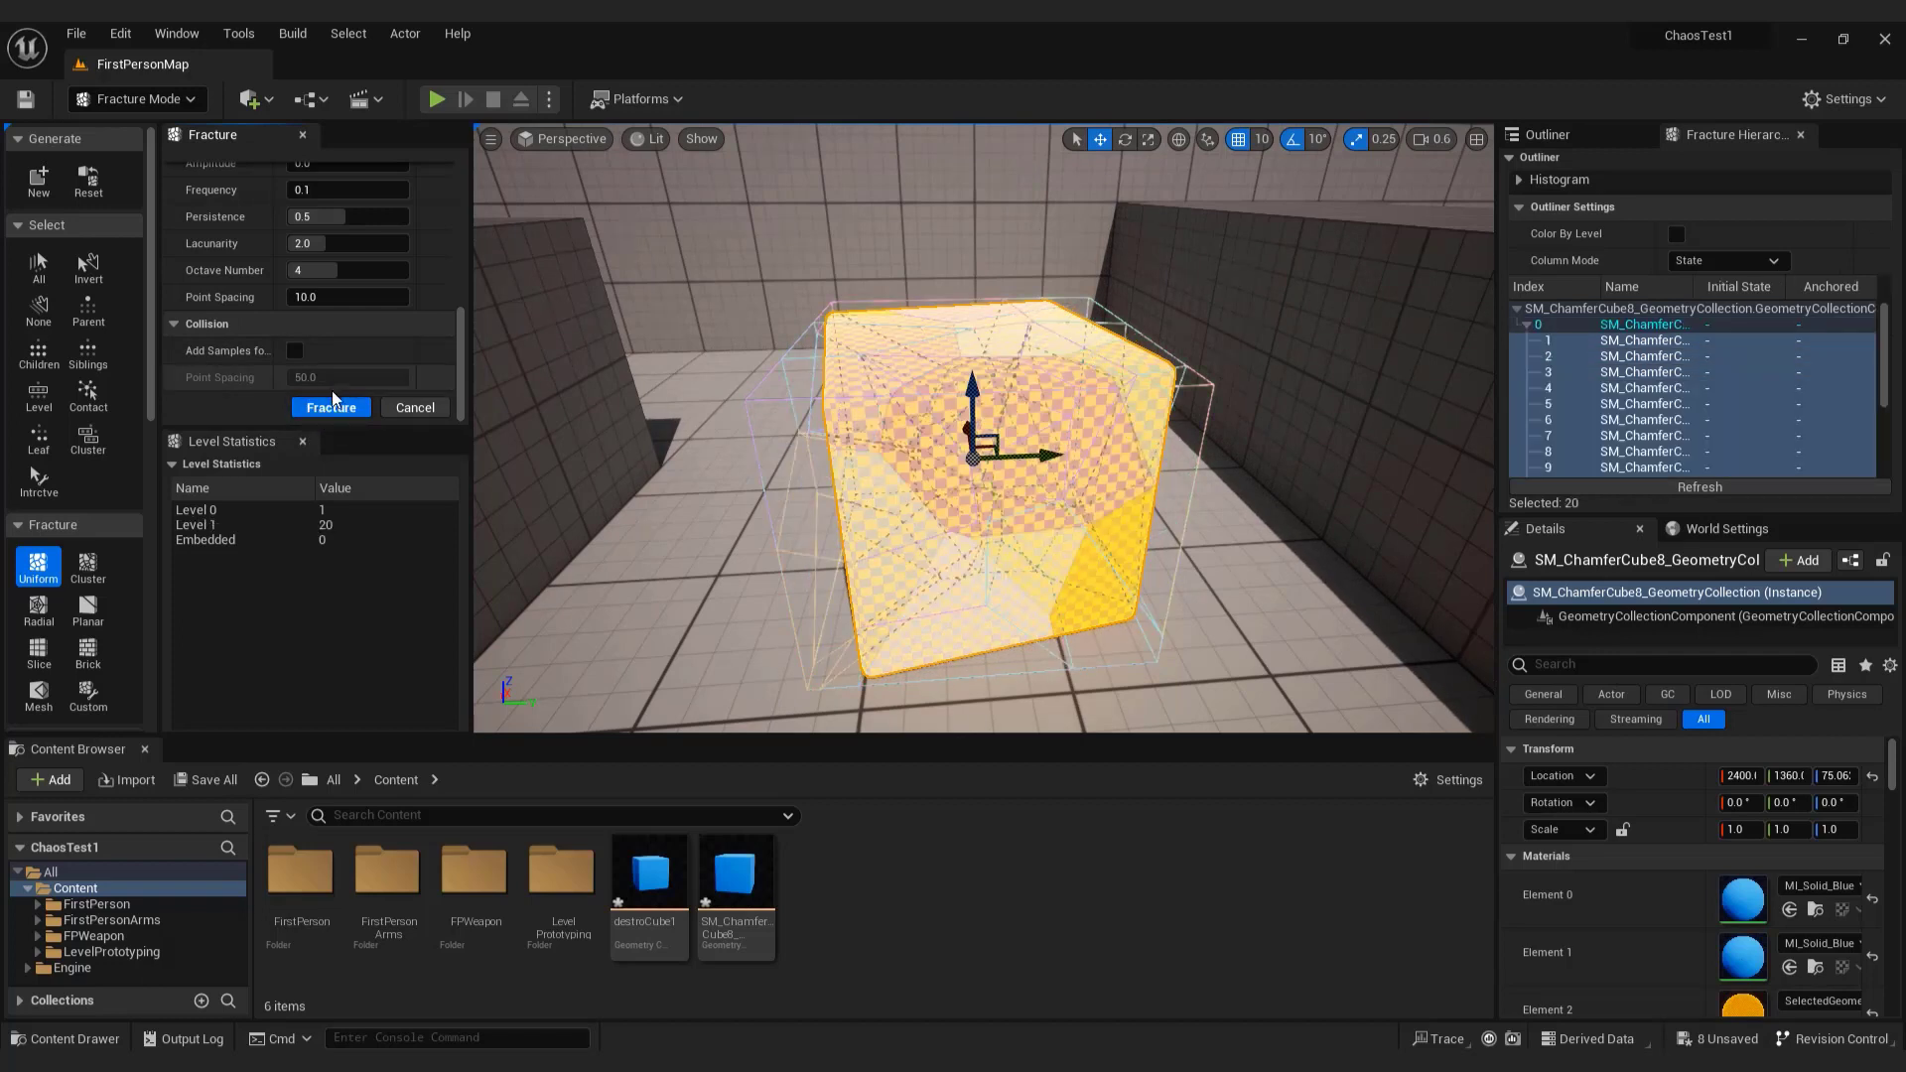
left_click(327, 409)
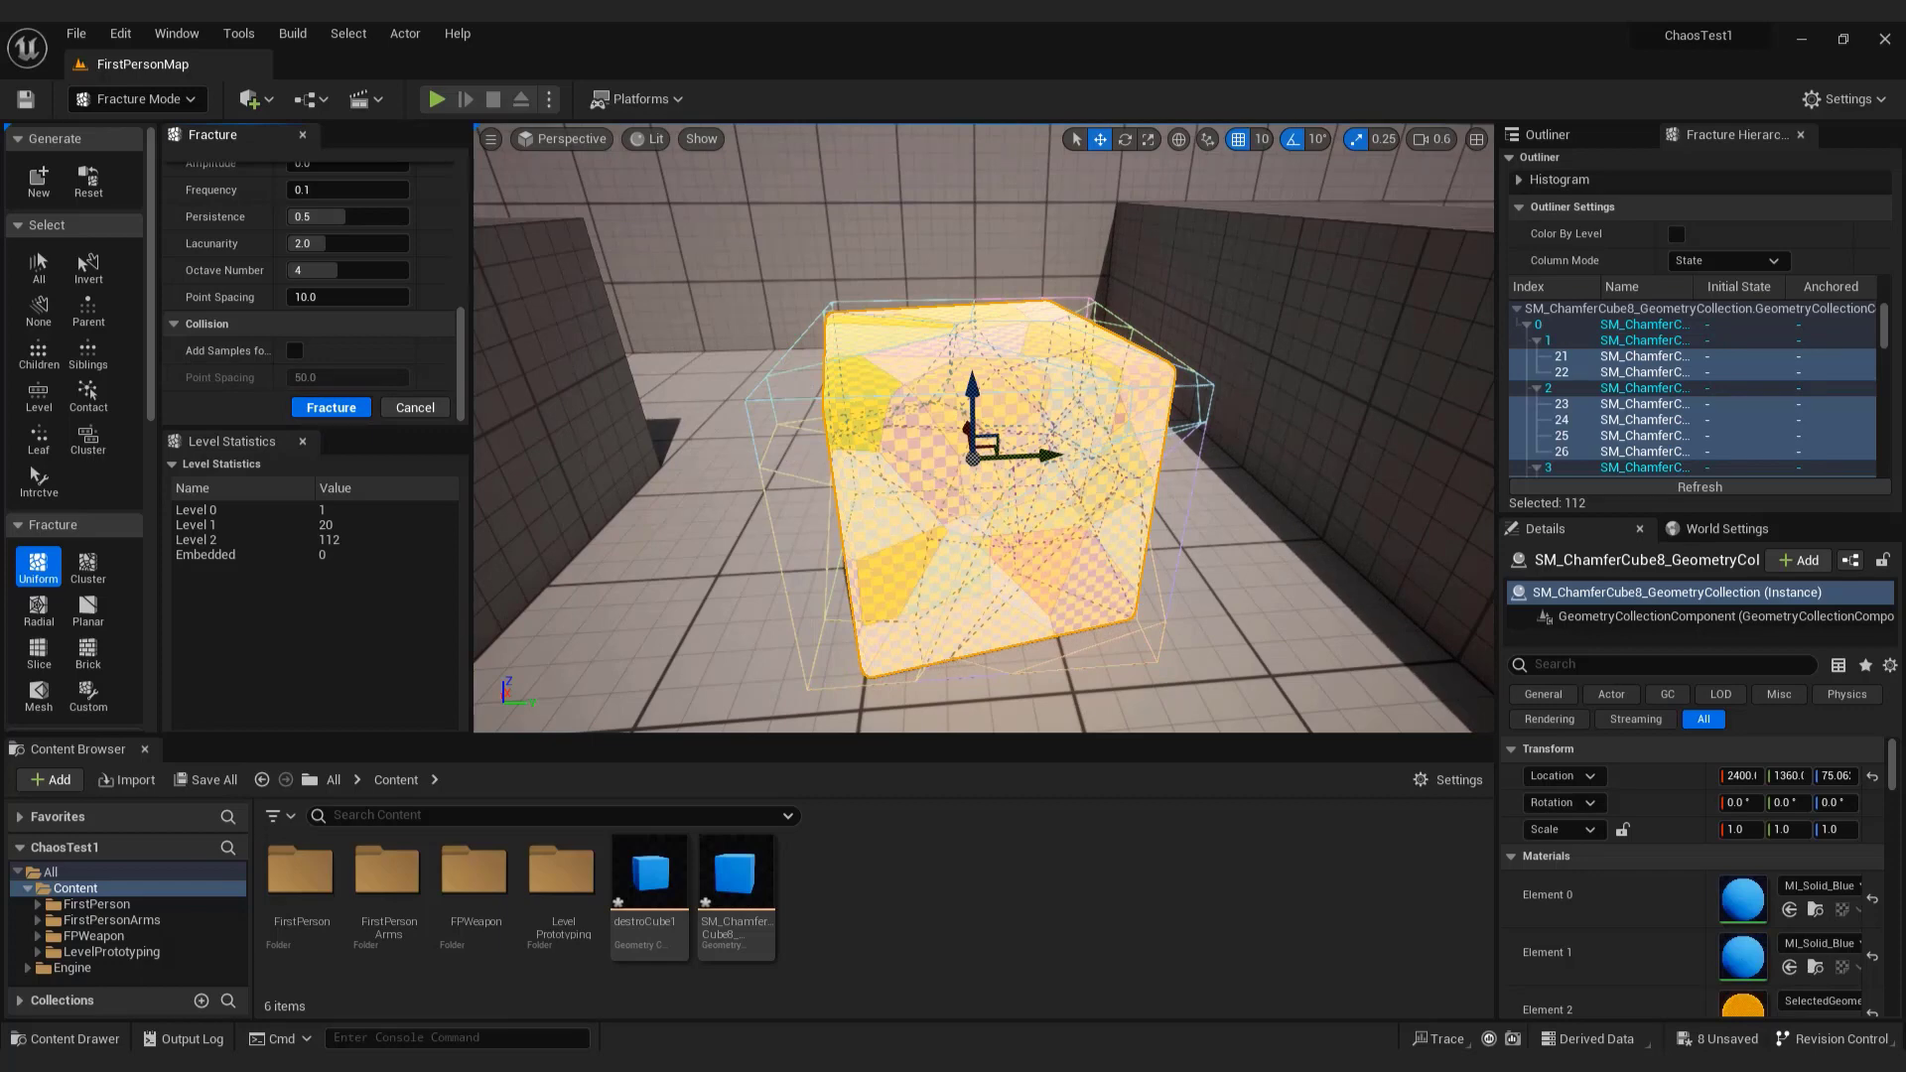
Explode the fractured cube apart and select a single fragment.
left_click_drag(458, 353, 452, 187)
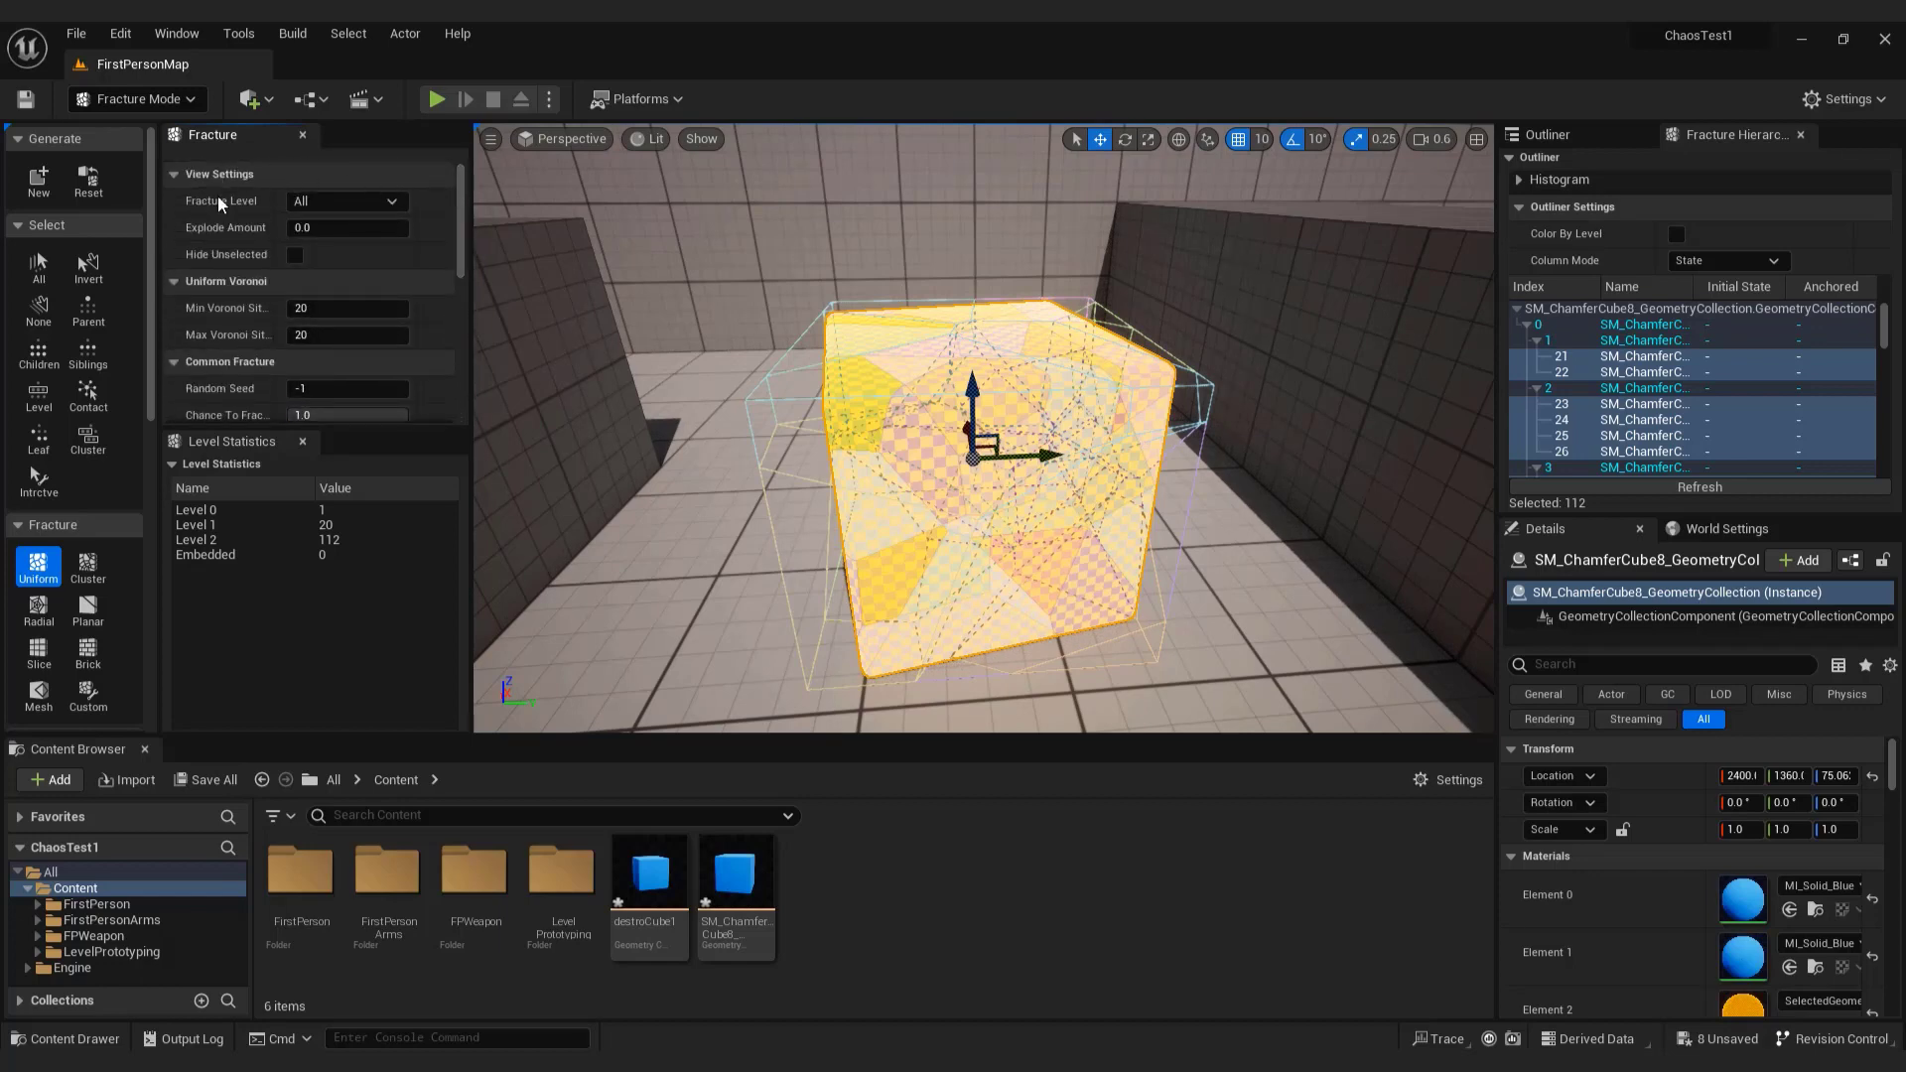
left_click_drag(293, 227, 407, 227)
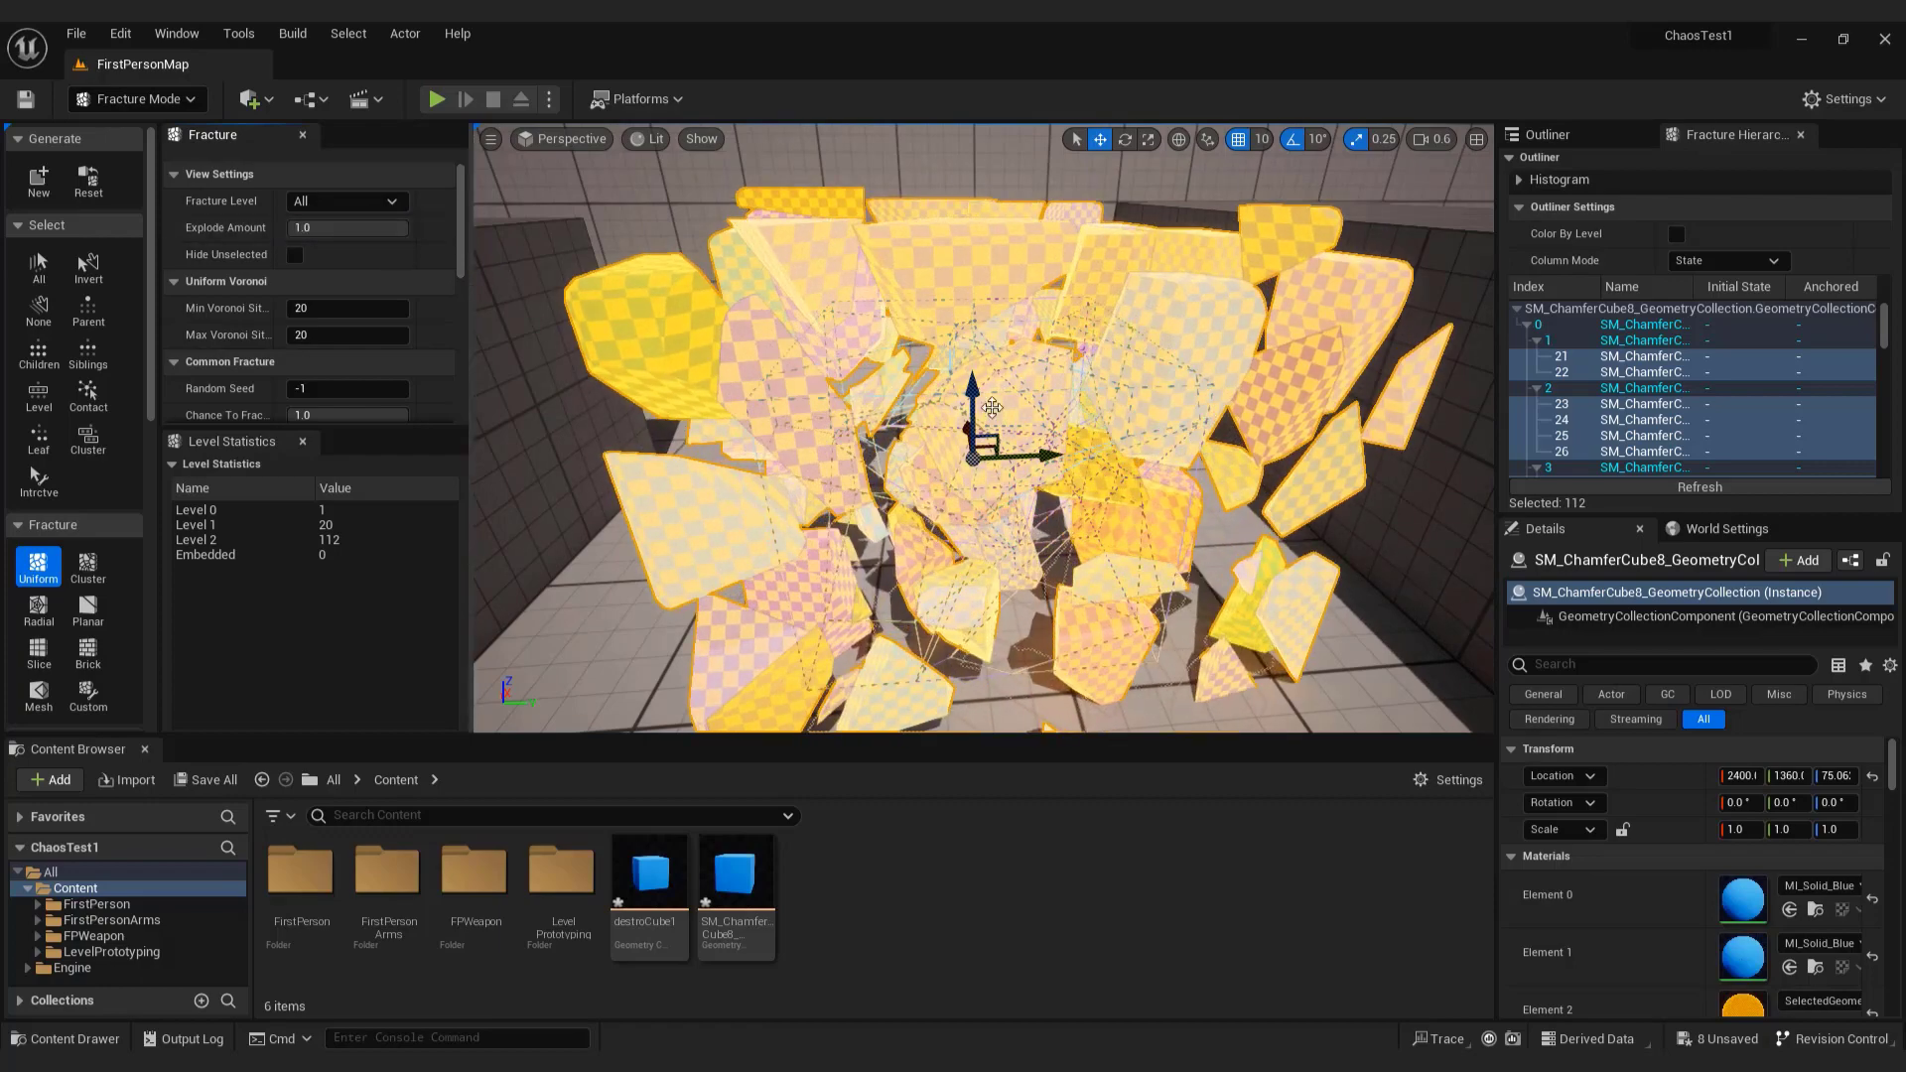
key("f")
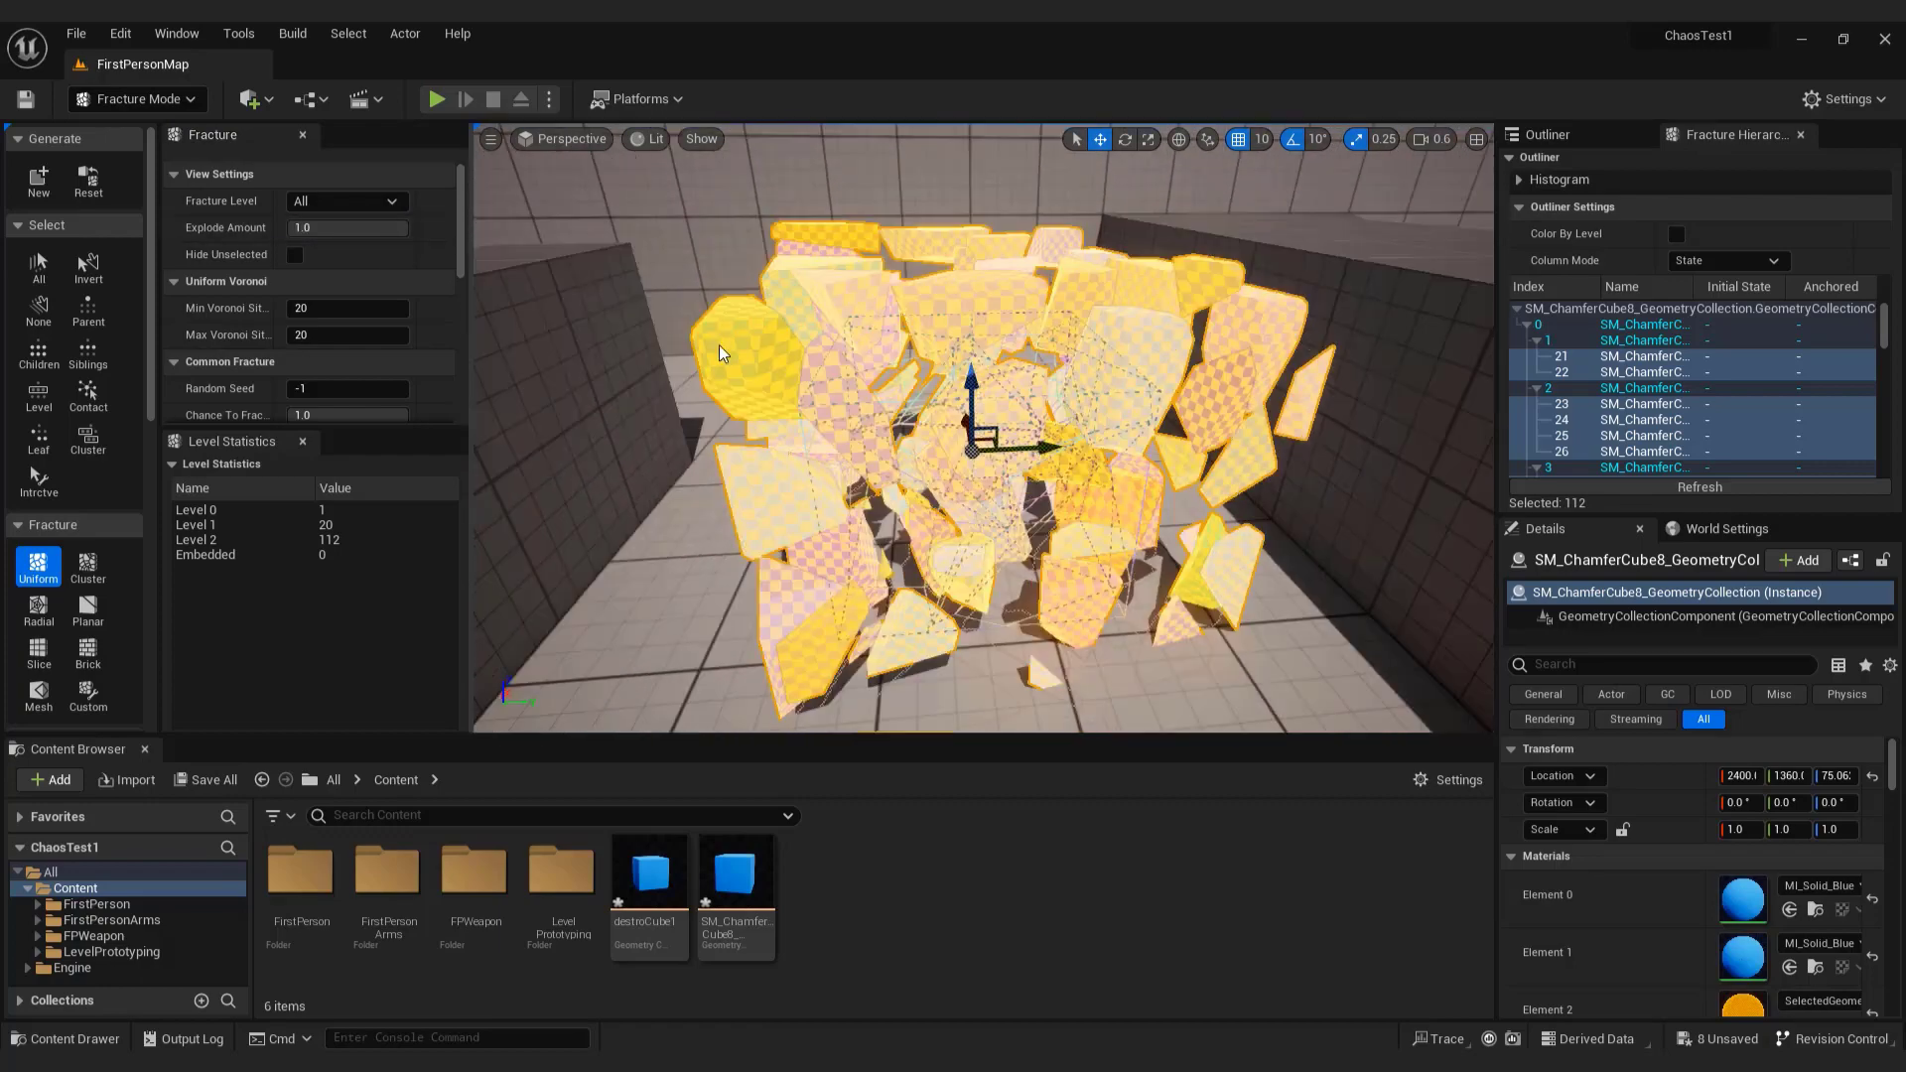
left_click(741, 352)
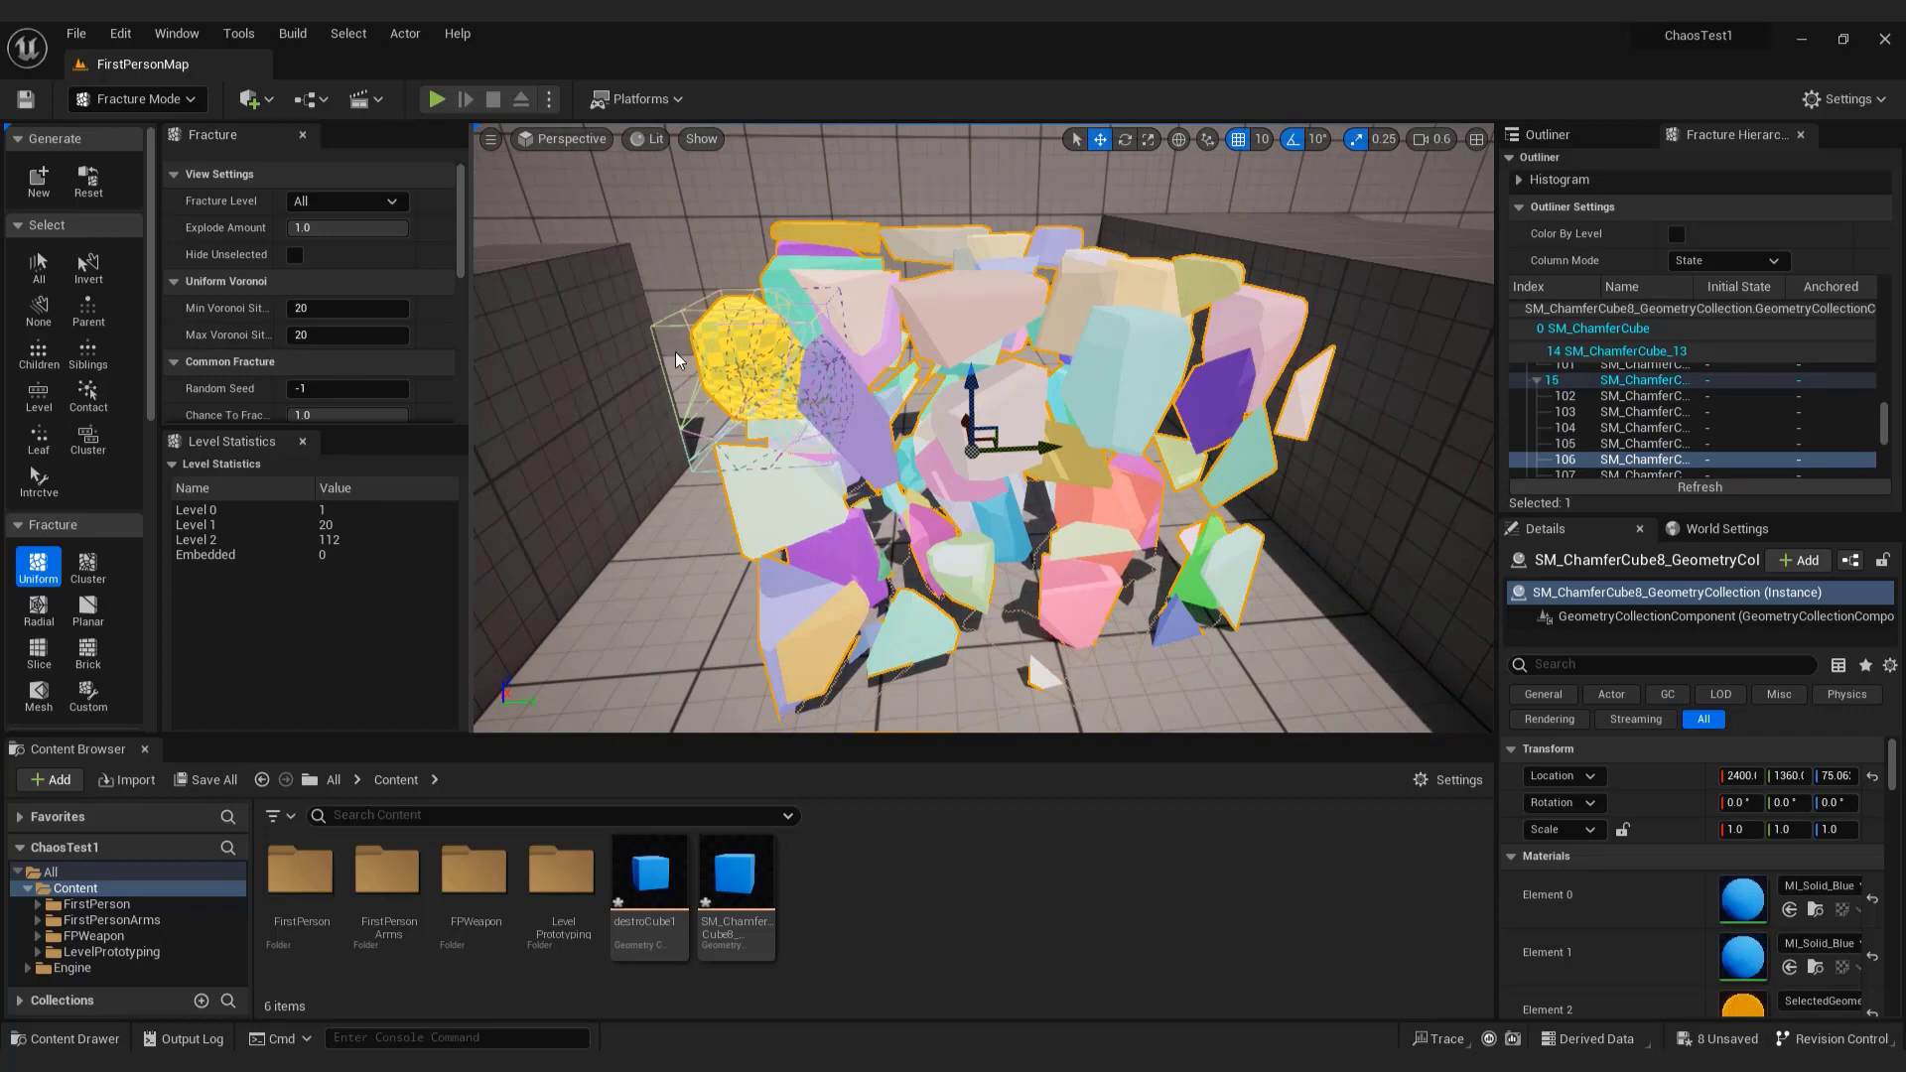
scroll(451, 231, "down", 2)
scroll(450, 231, "down", 3)
scroll(446, 319, "down", 3)
Fracture the selected piece twice, adding levels of 17 and 84 fragments.
left_click(332, 409)
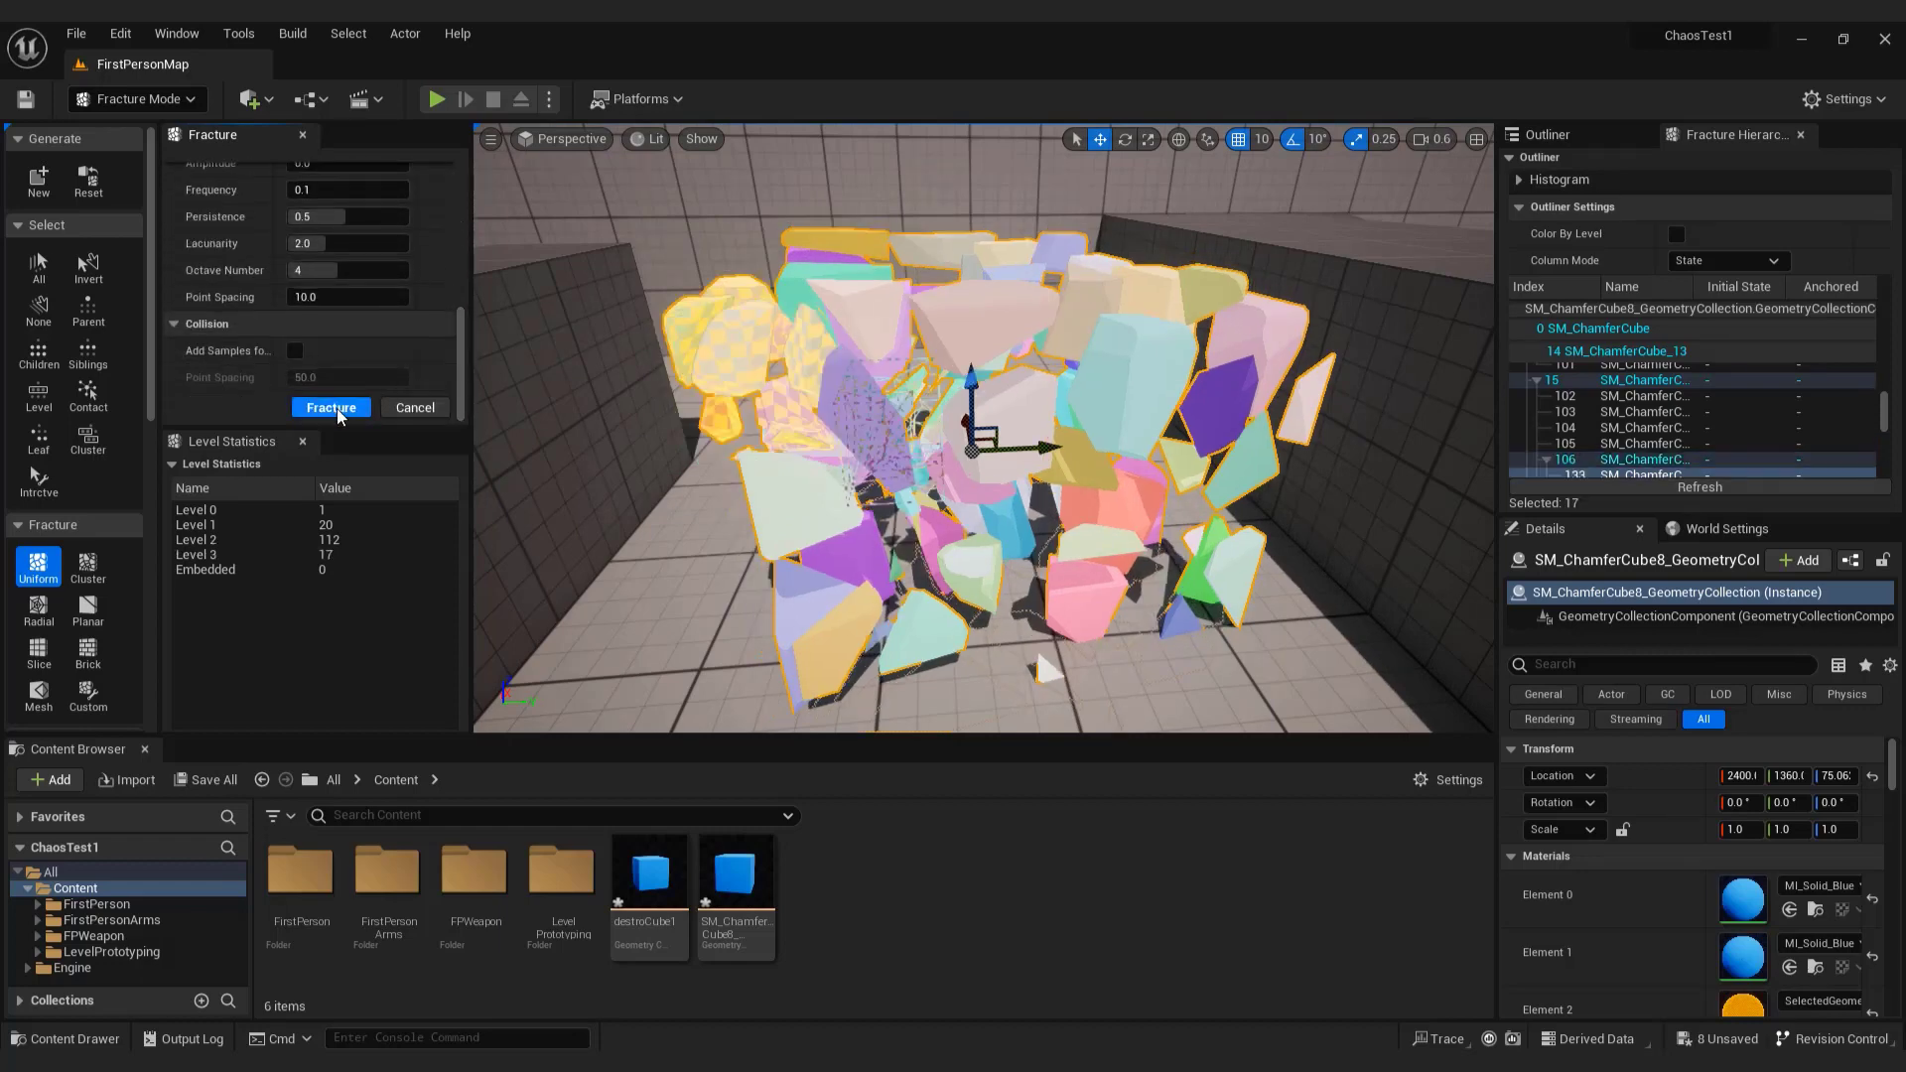
right_click_drag(883, 424, 834, 447)
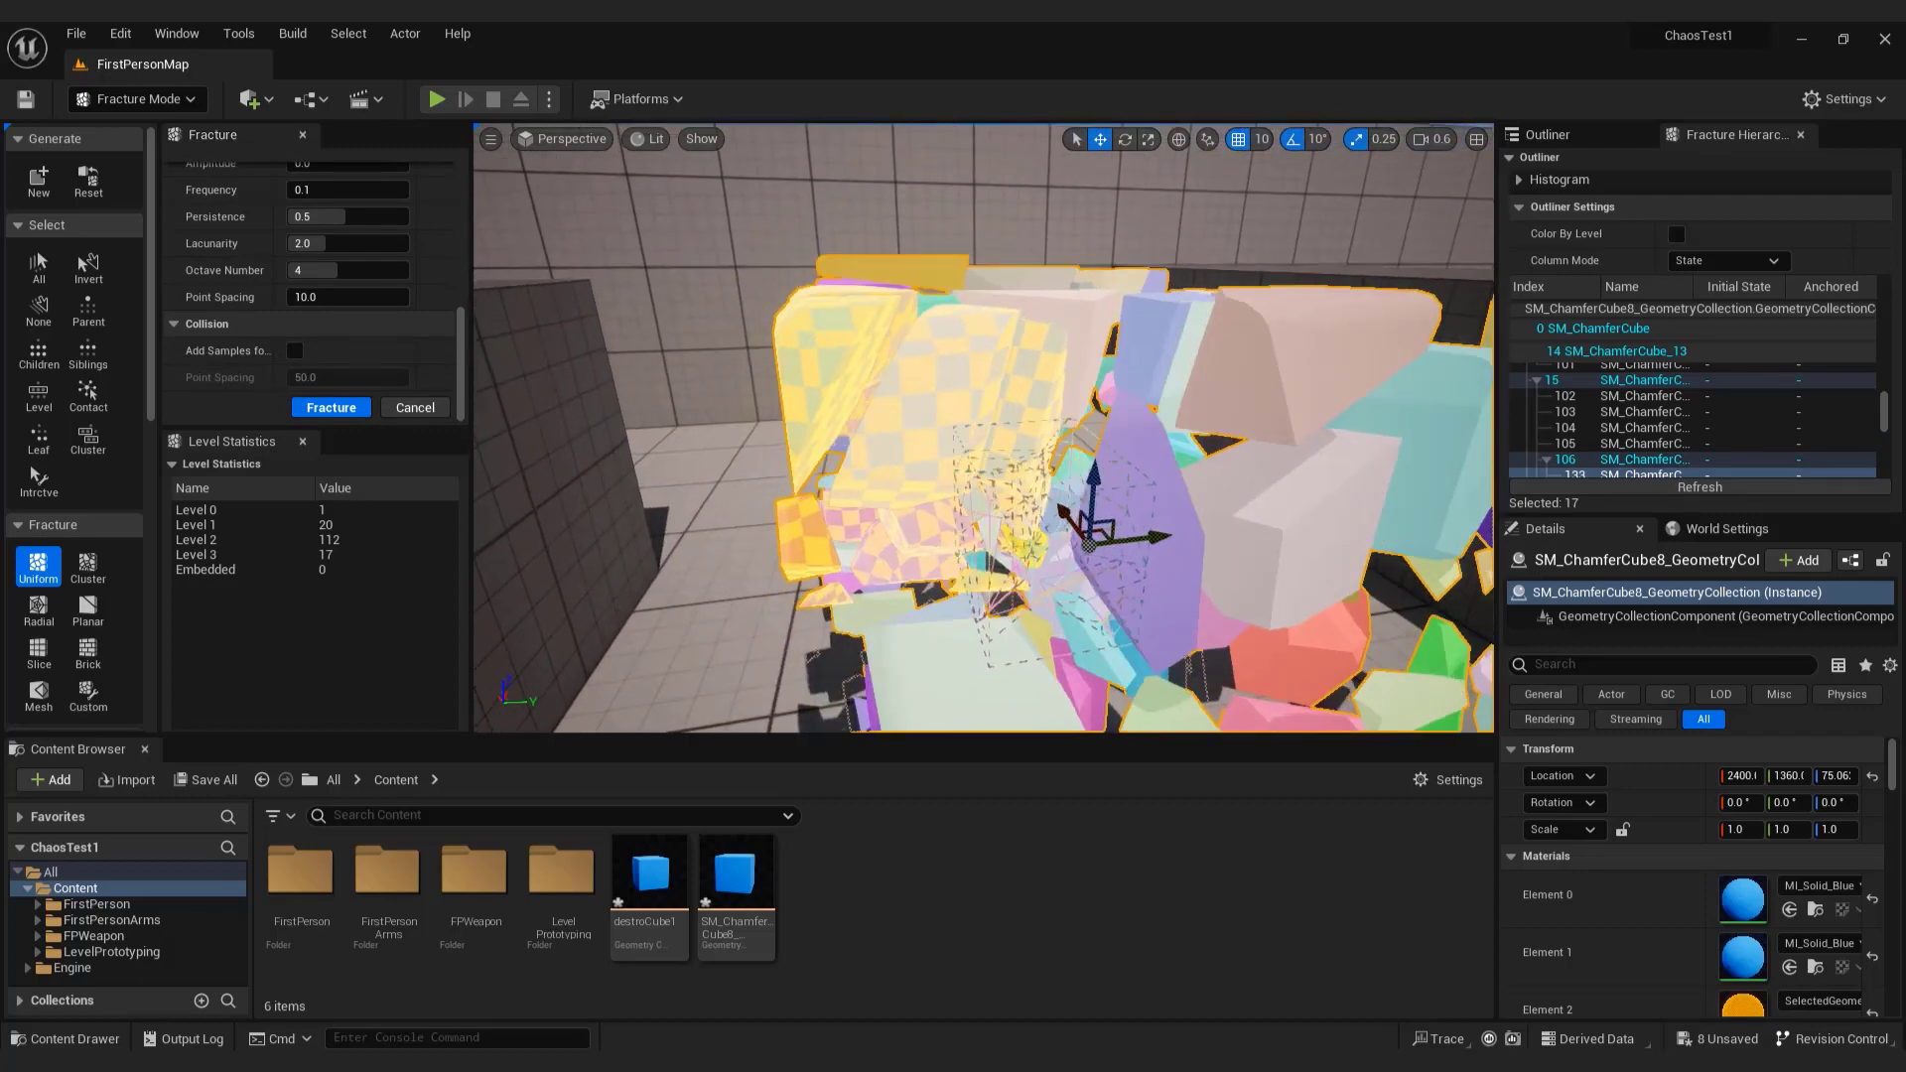
left_click(331, 408)
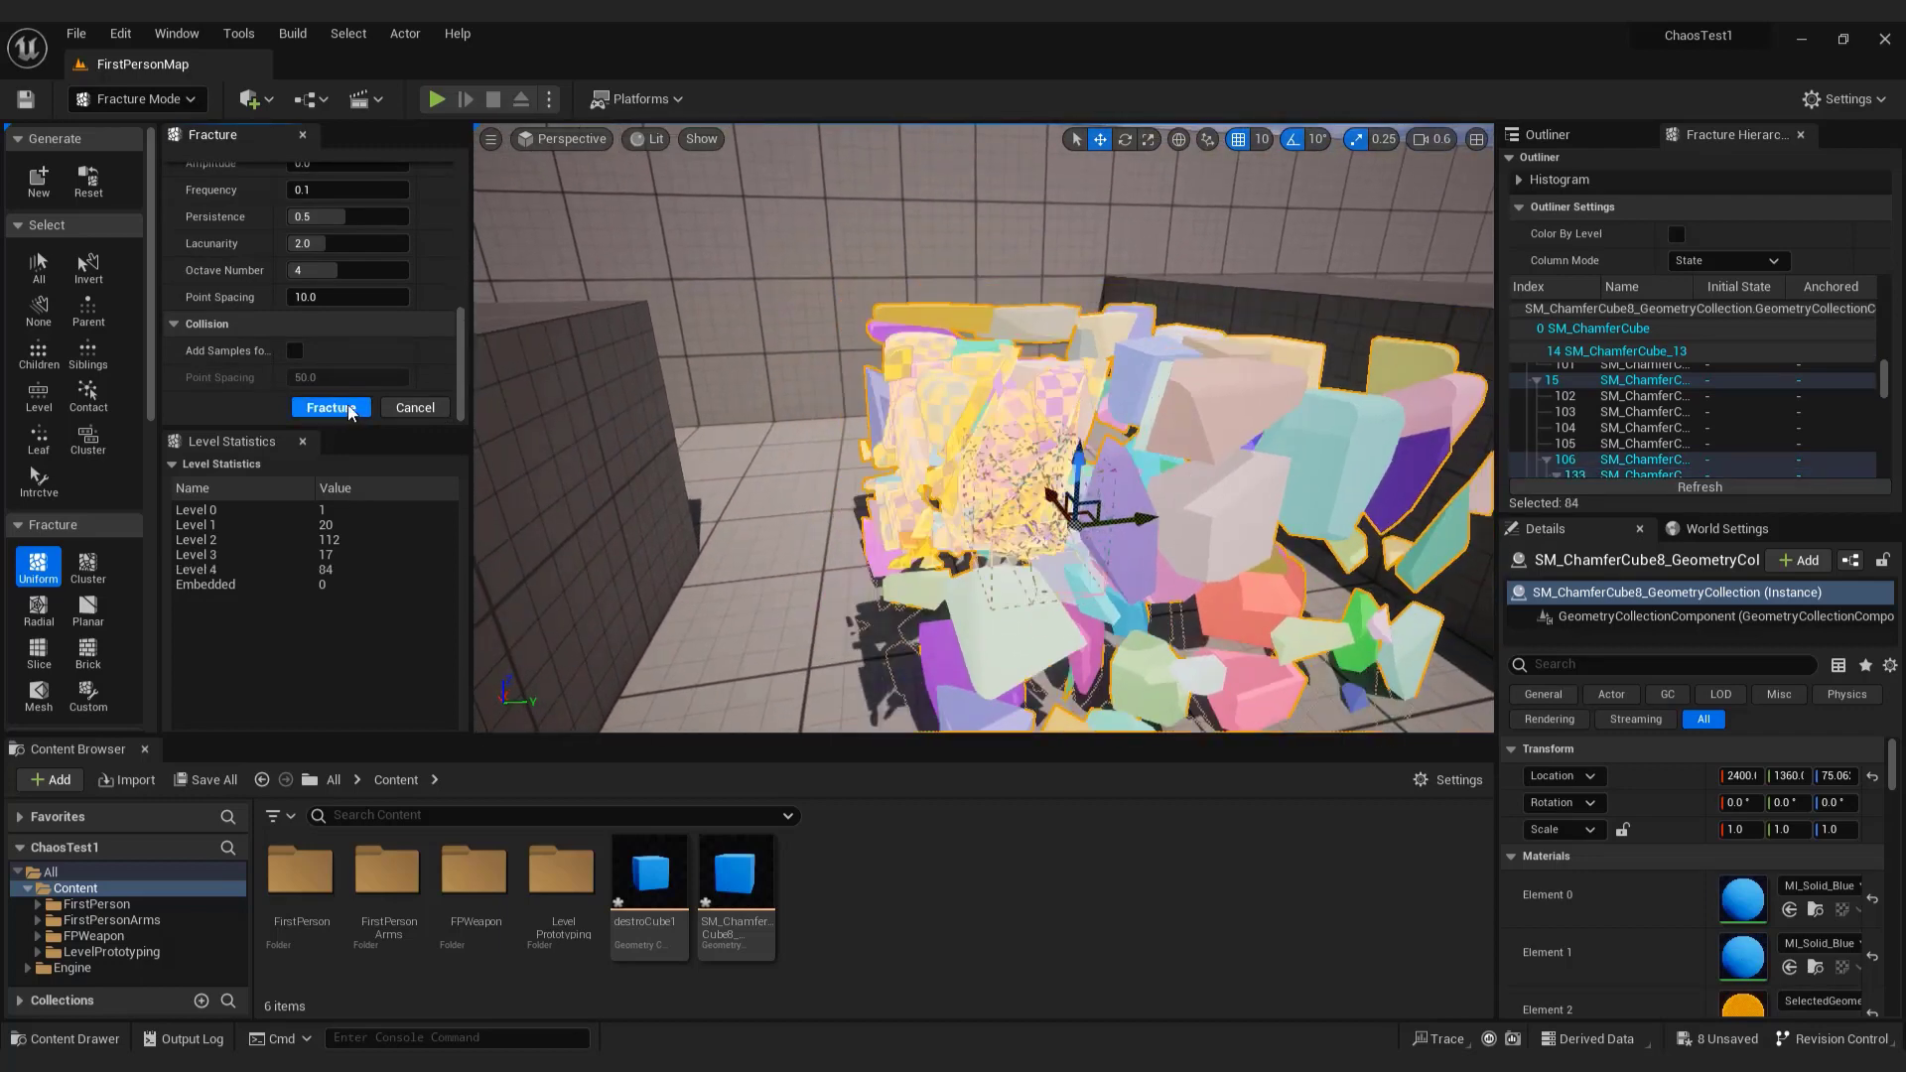
left_click(1629, 325)
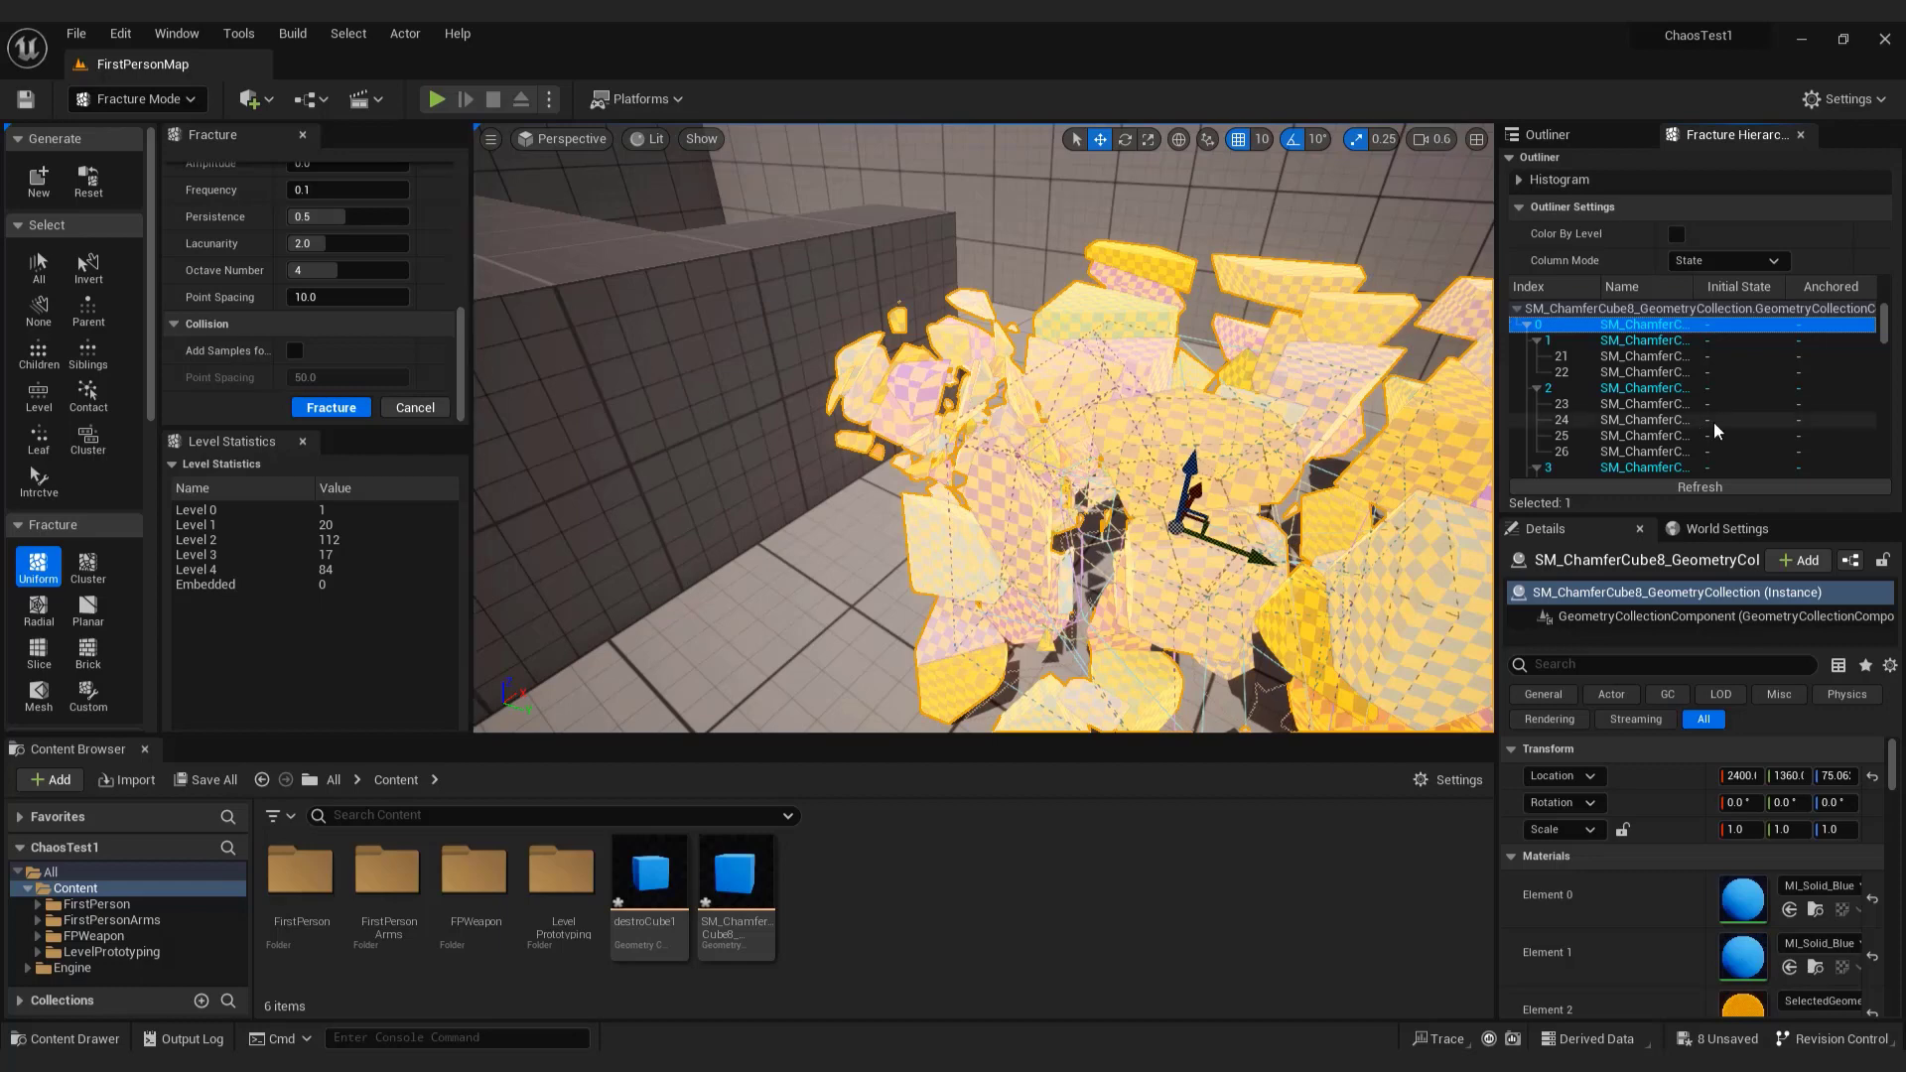
left_click(1680, 420)
left_click(1674, 392)
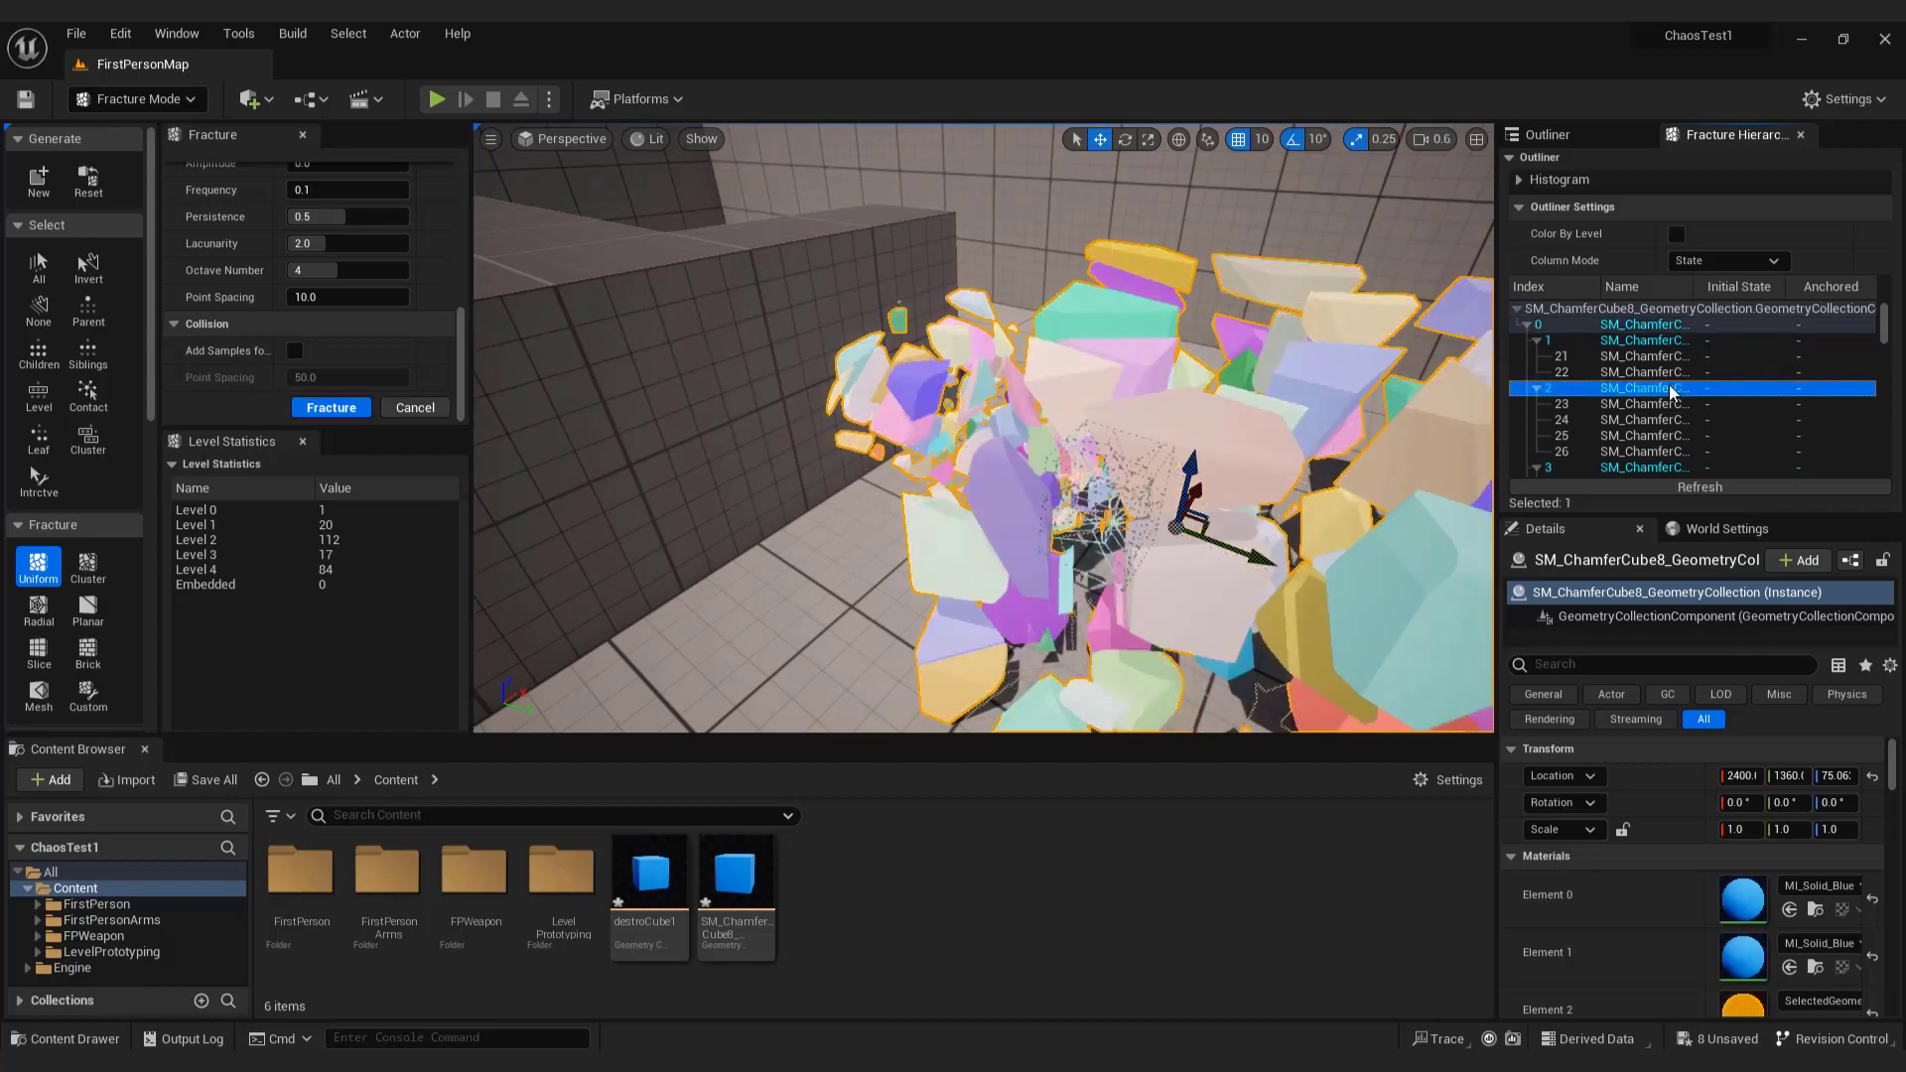
left_click(1653, 471)
left_click(1633, 421)
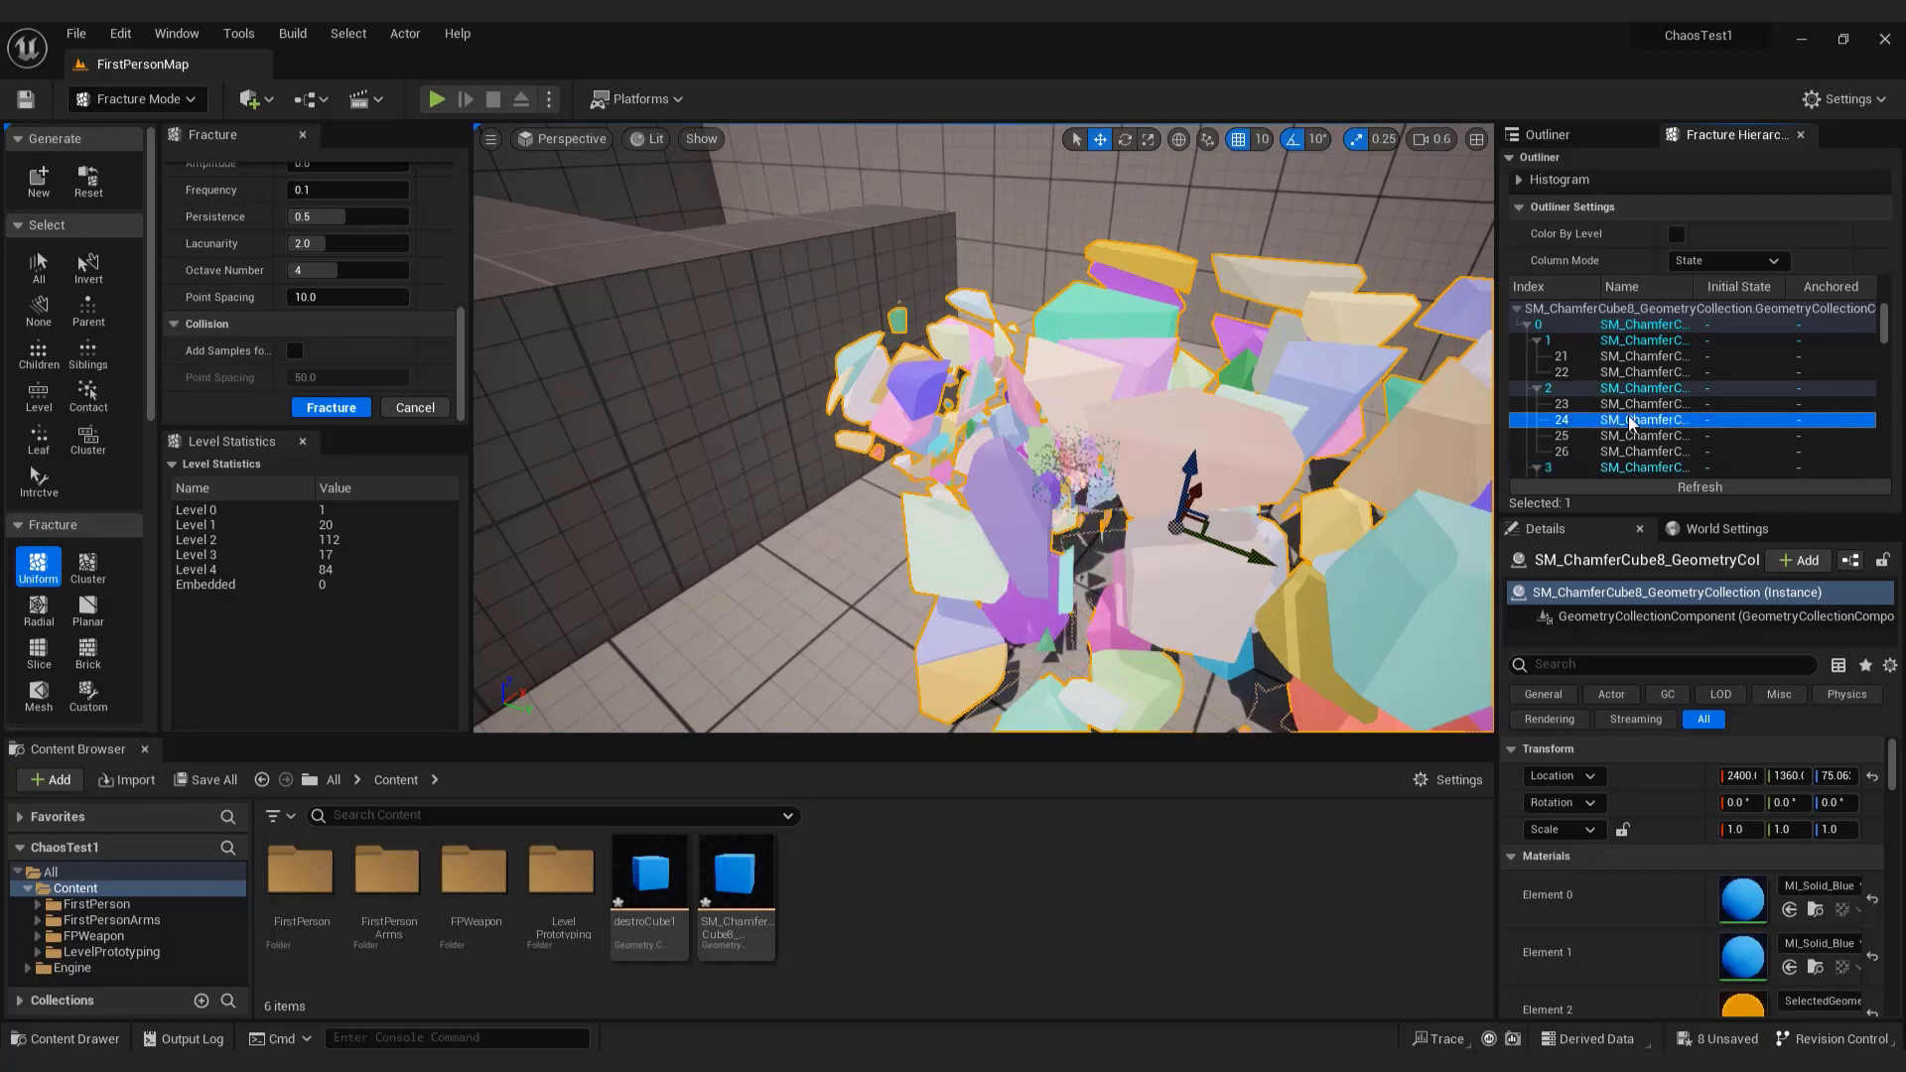
left_click(1629, 326)
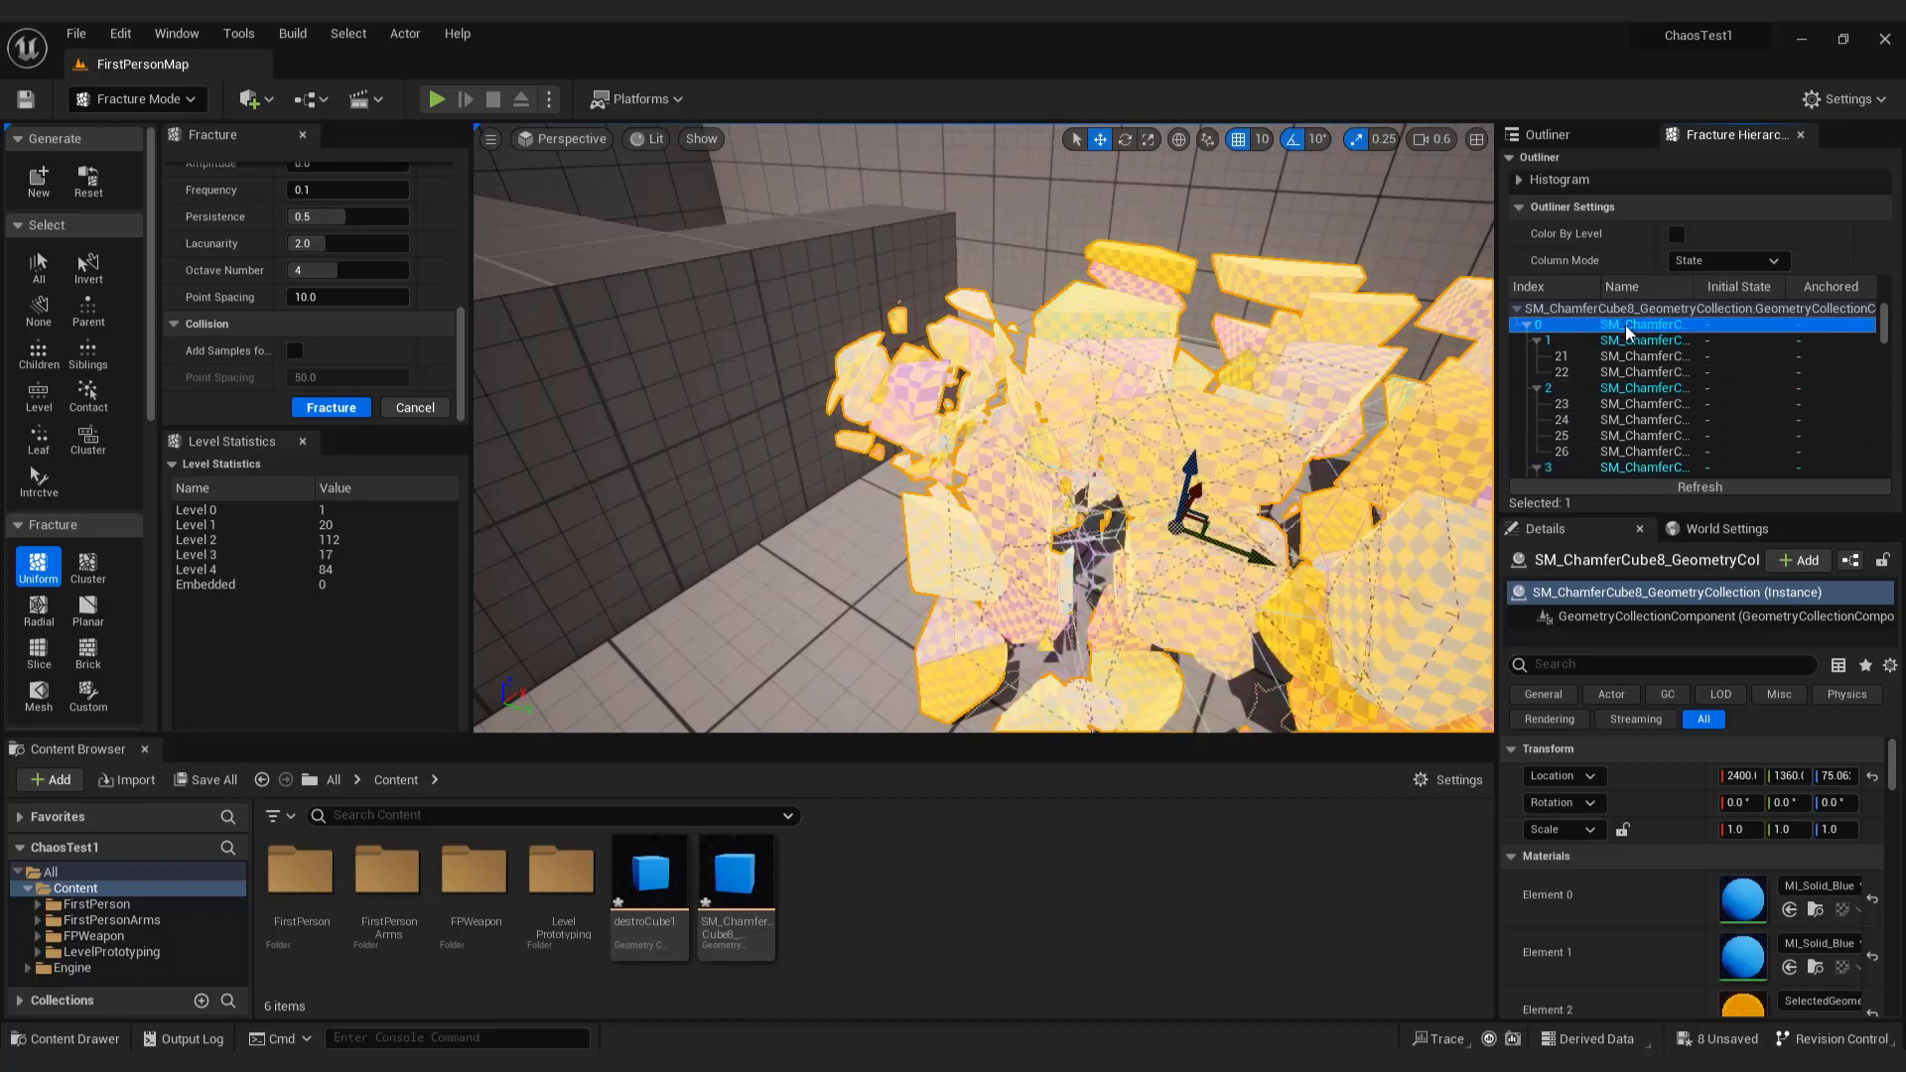
left_click_drag(774, 364, 805, 492)
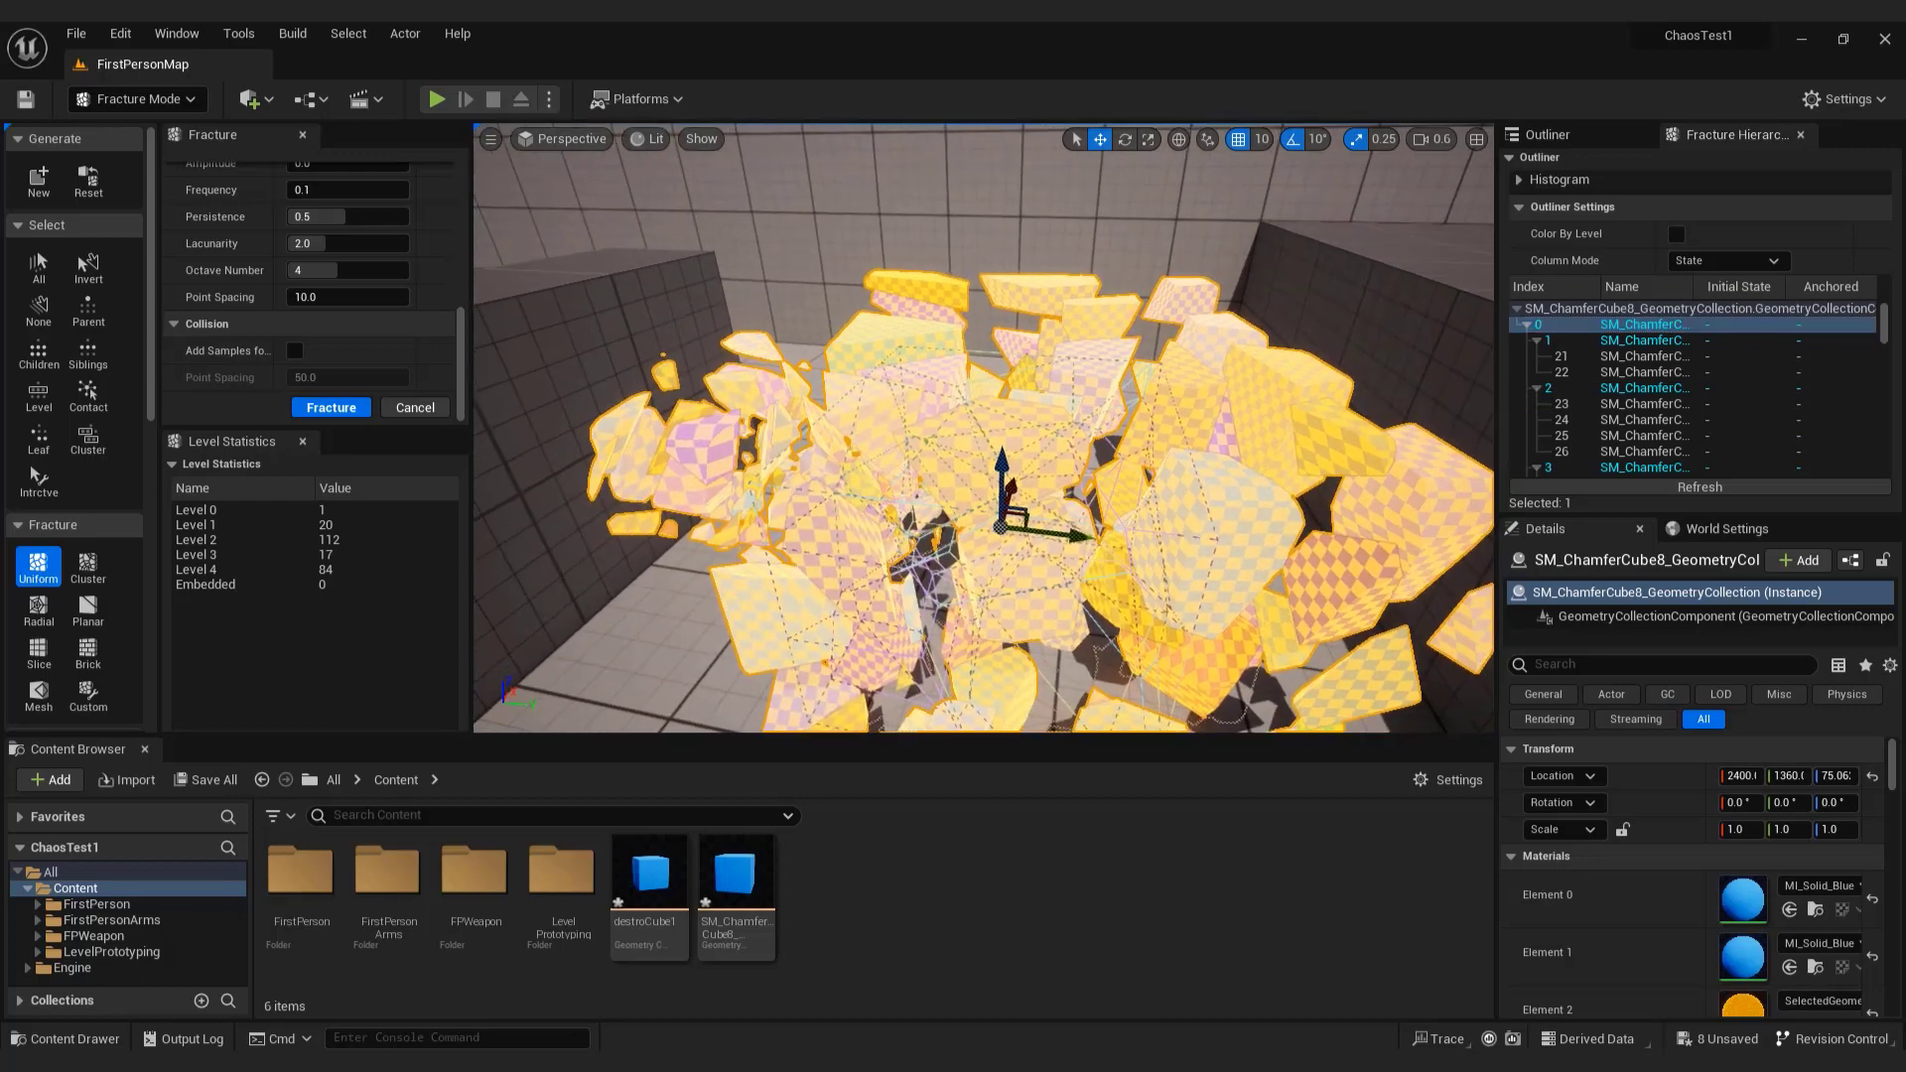
scroll(294, 337, "up", 5)
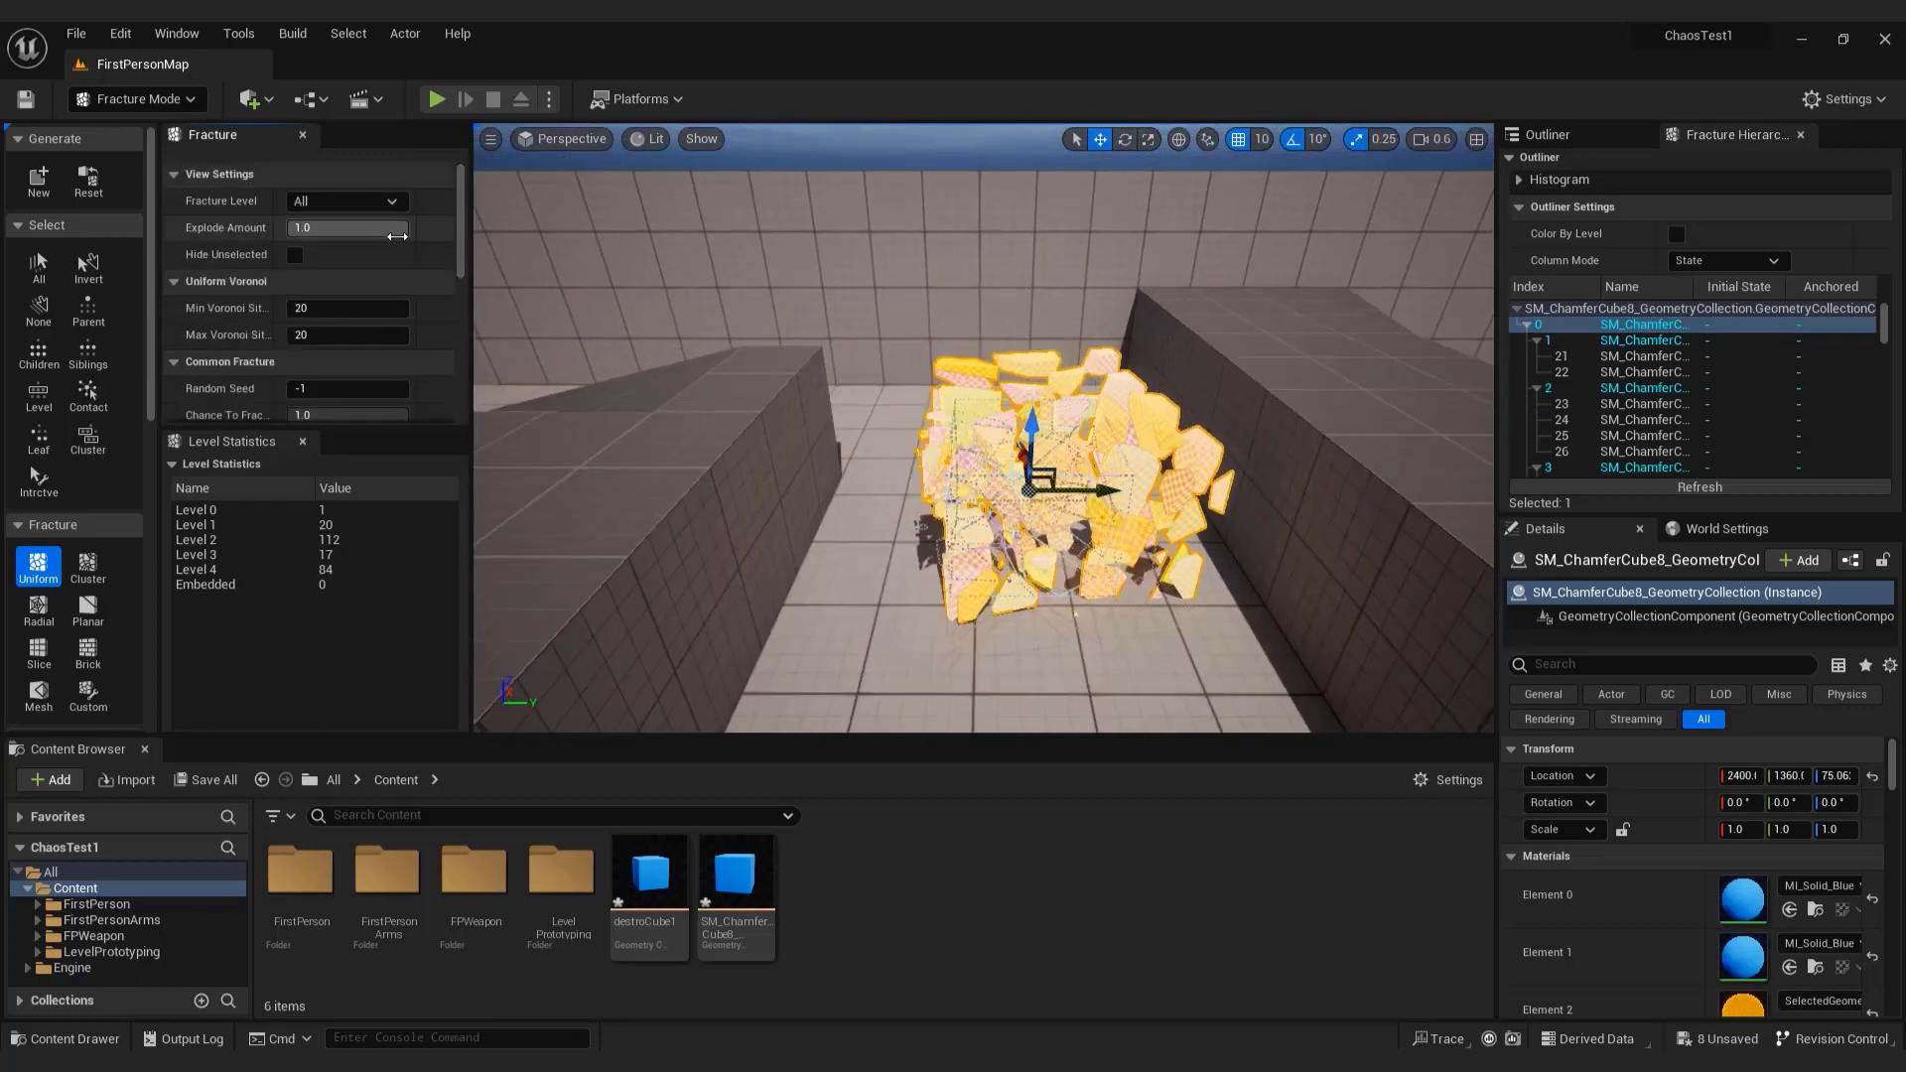
Set Explode Amount to 0, lift the cube high above the floor, and play-test its fall.
left_click_drag(293, 237, 254, 235)
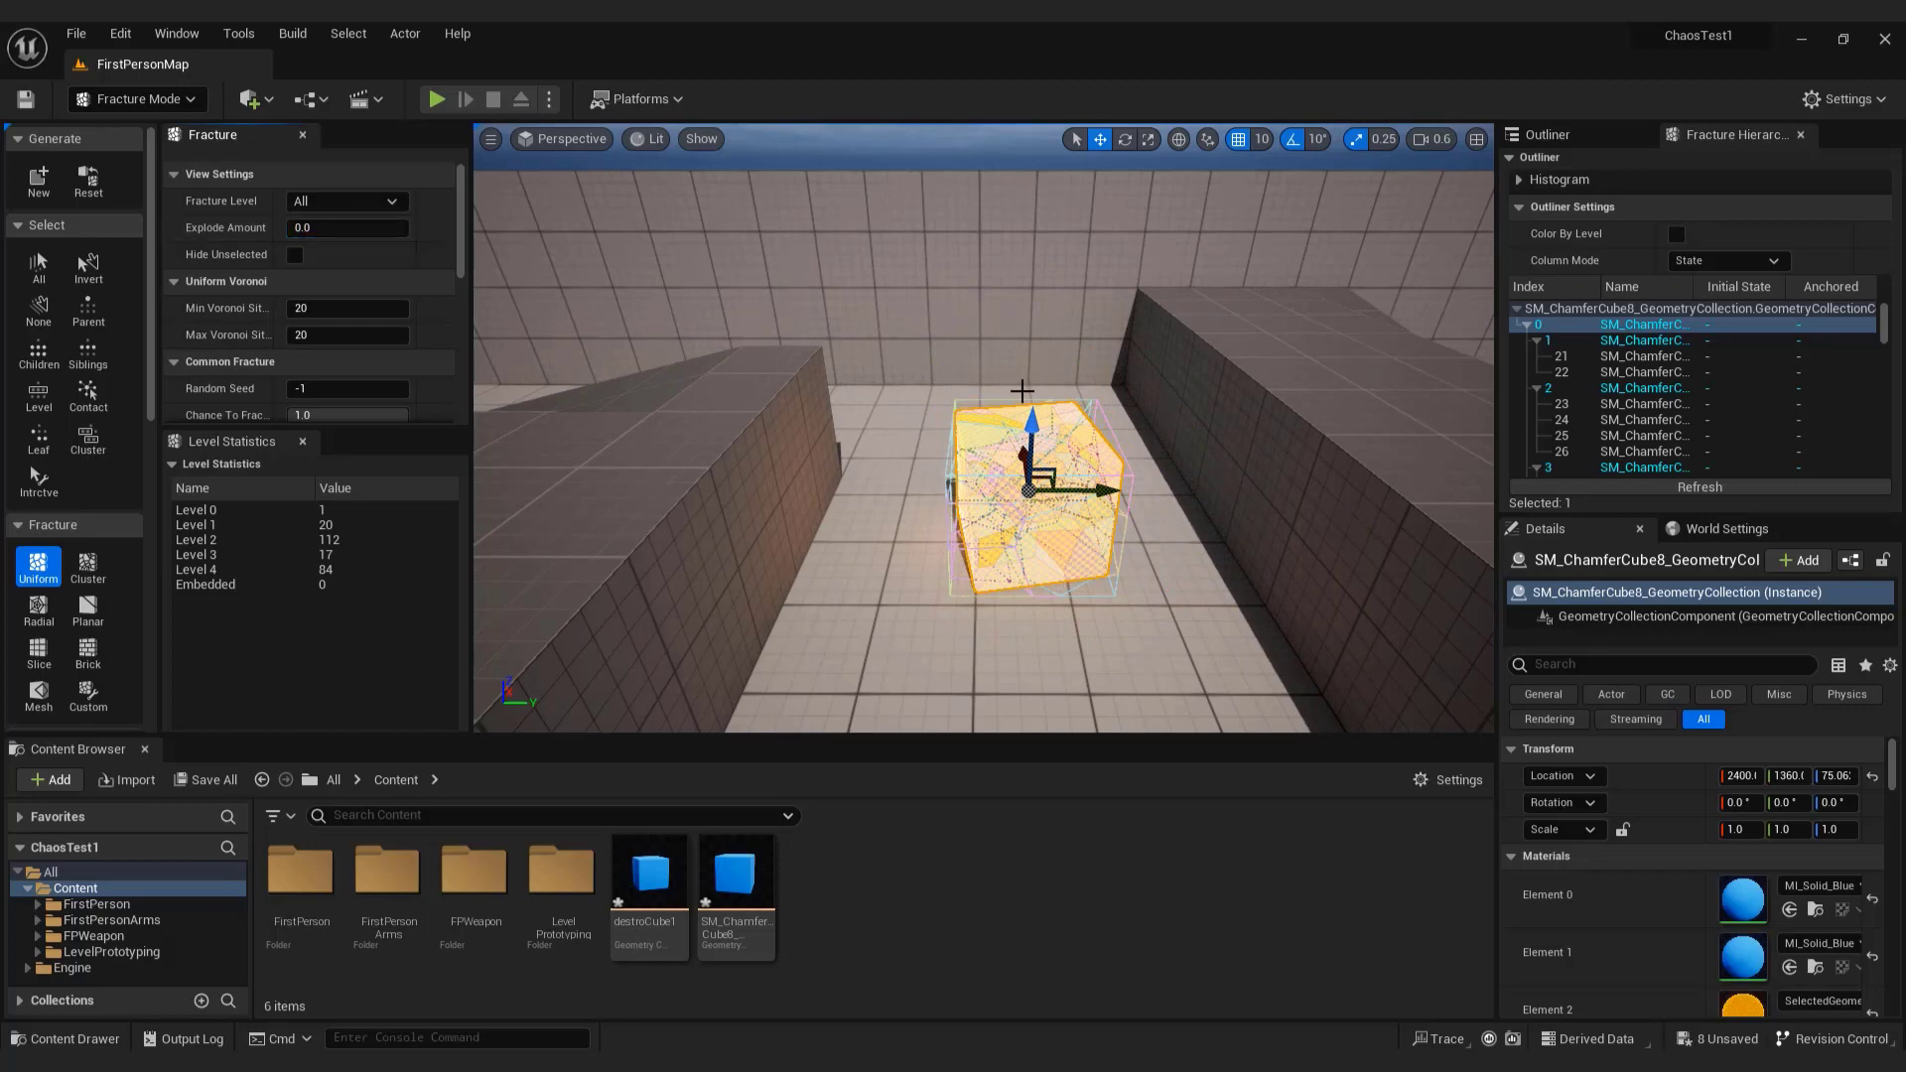
left_click_drag(1030, 432, 979, 212)
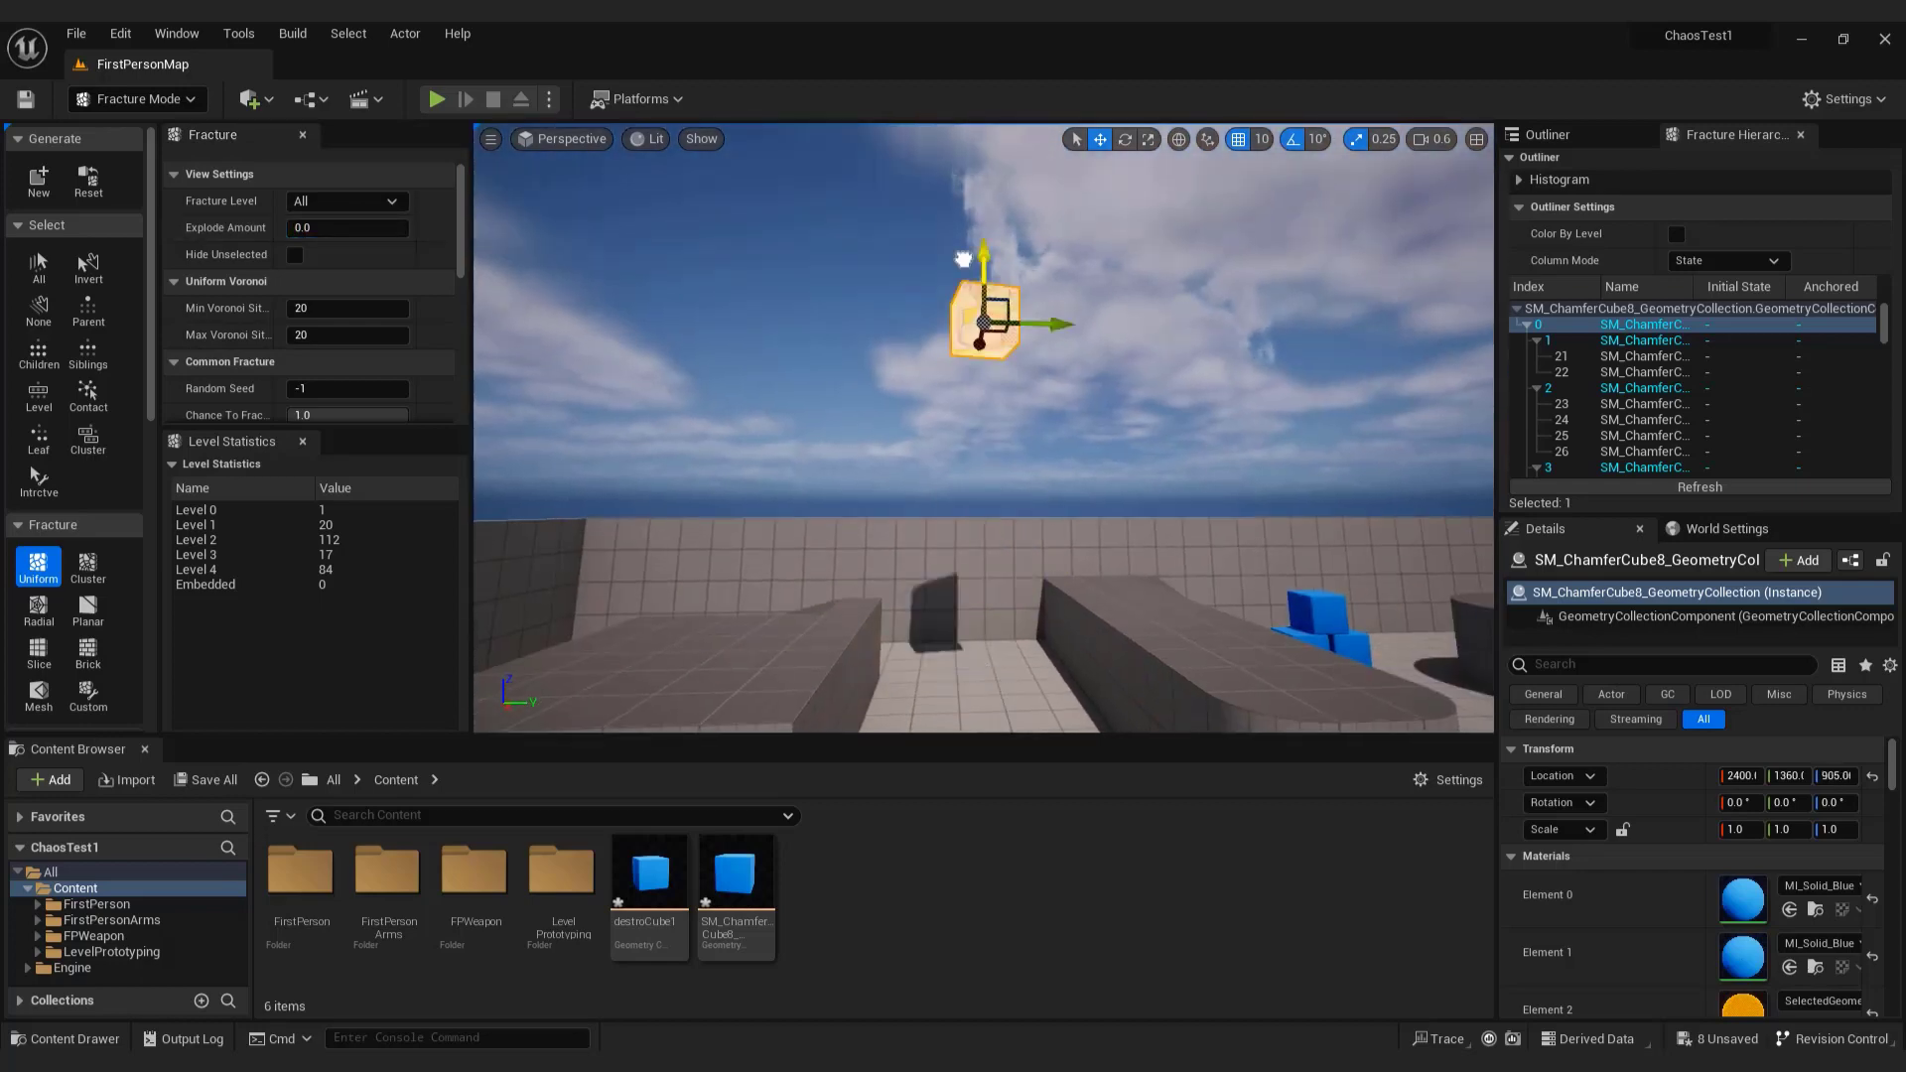
key("f")
right_click_drag(983, 432, 1173, 438)
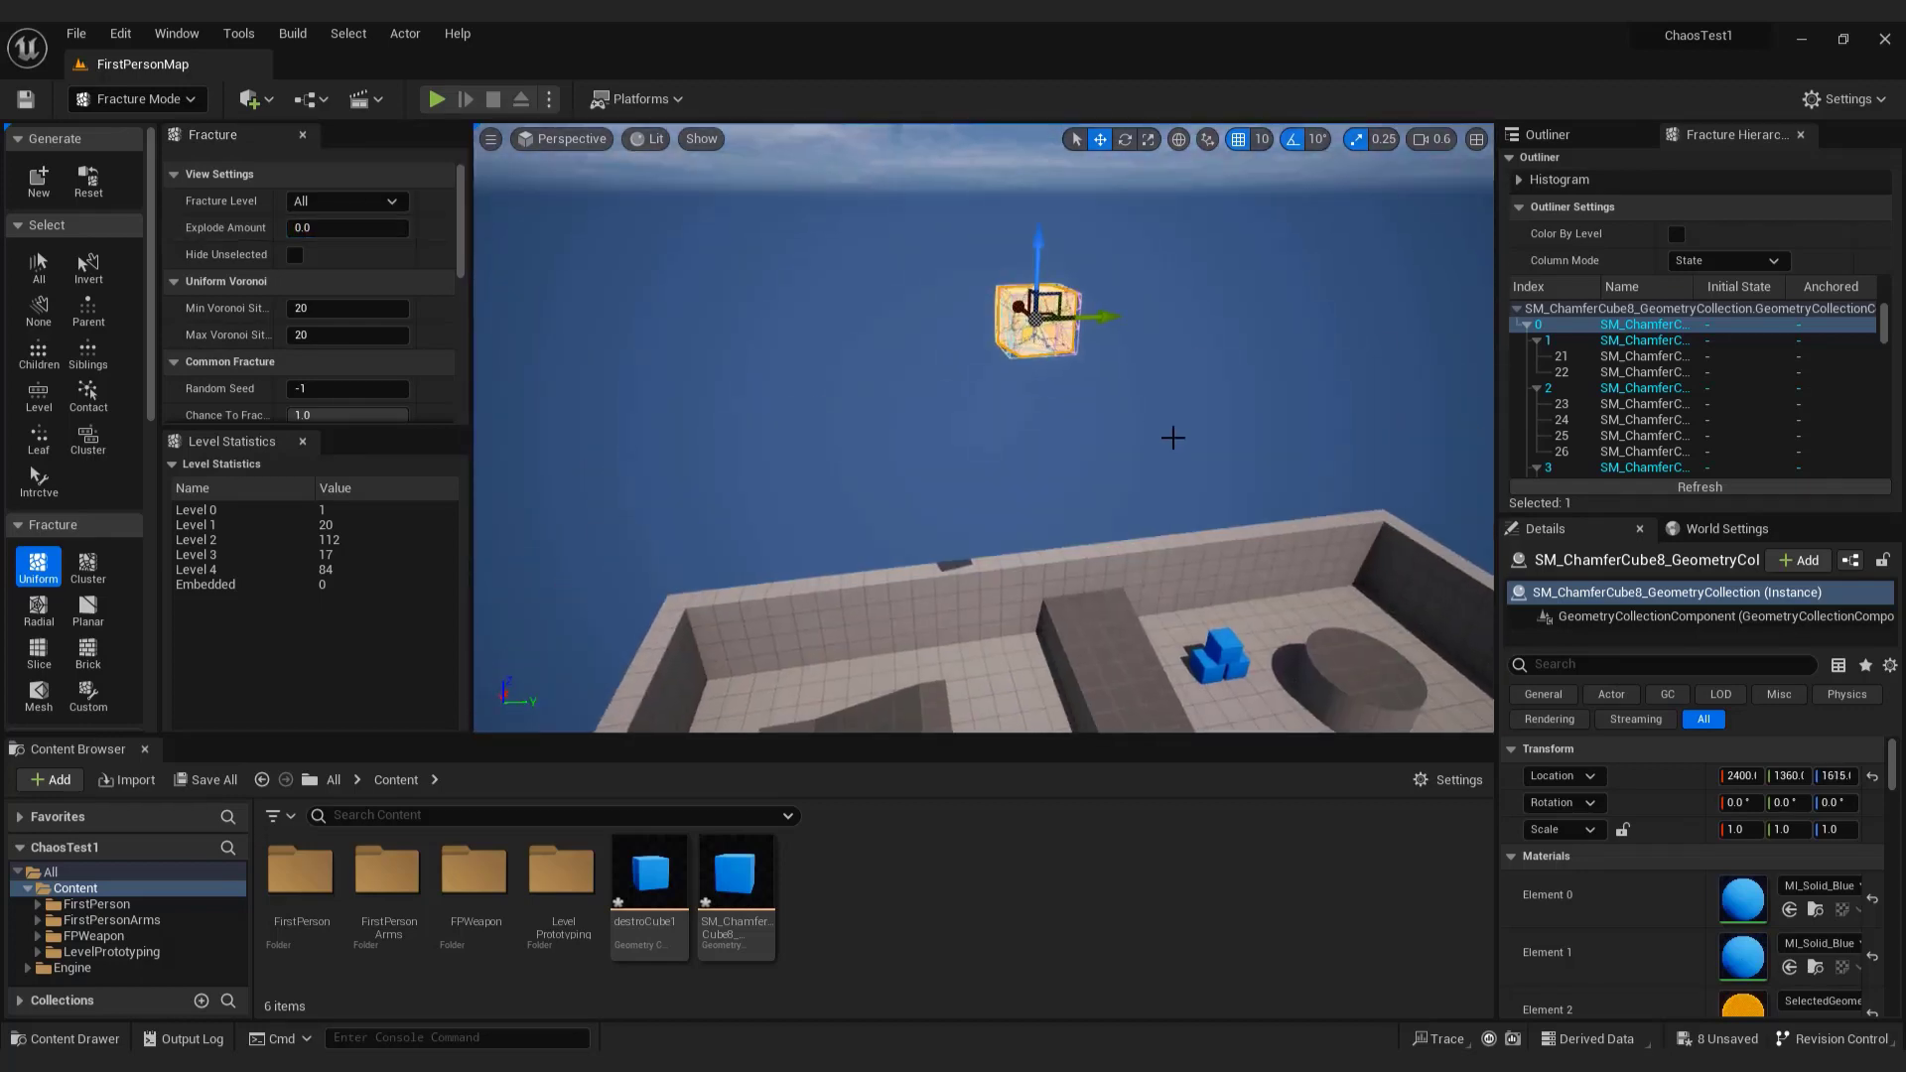
left_click(436, 99)
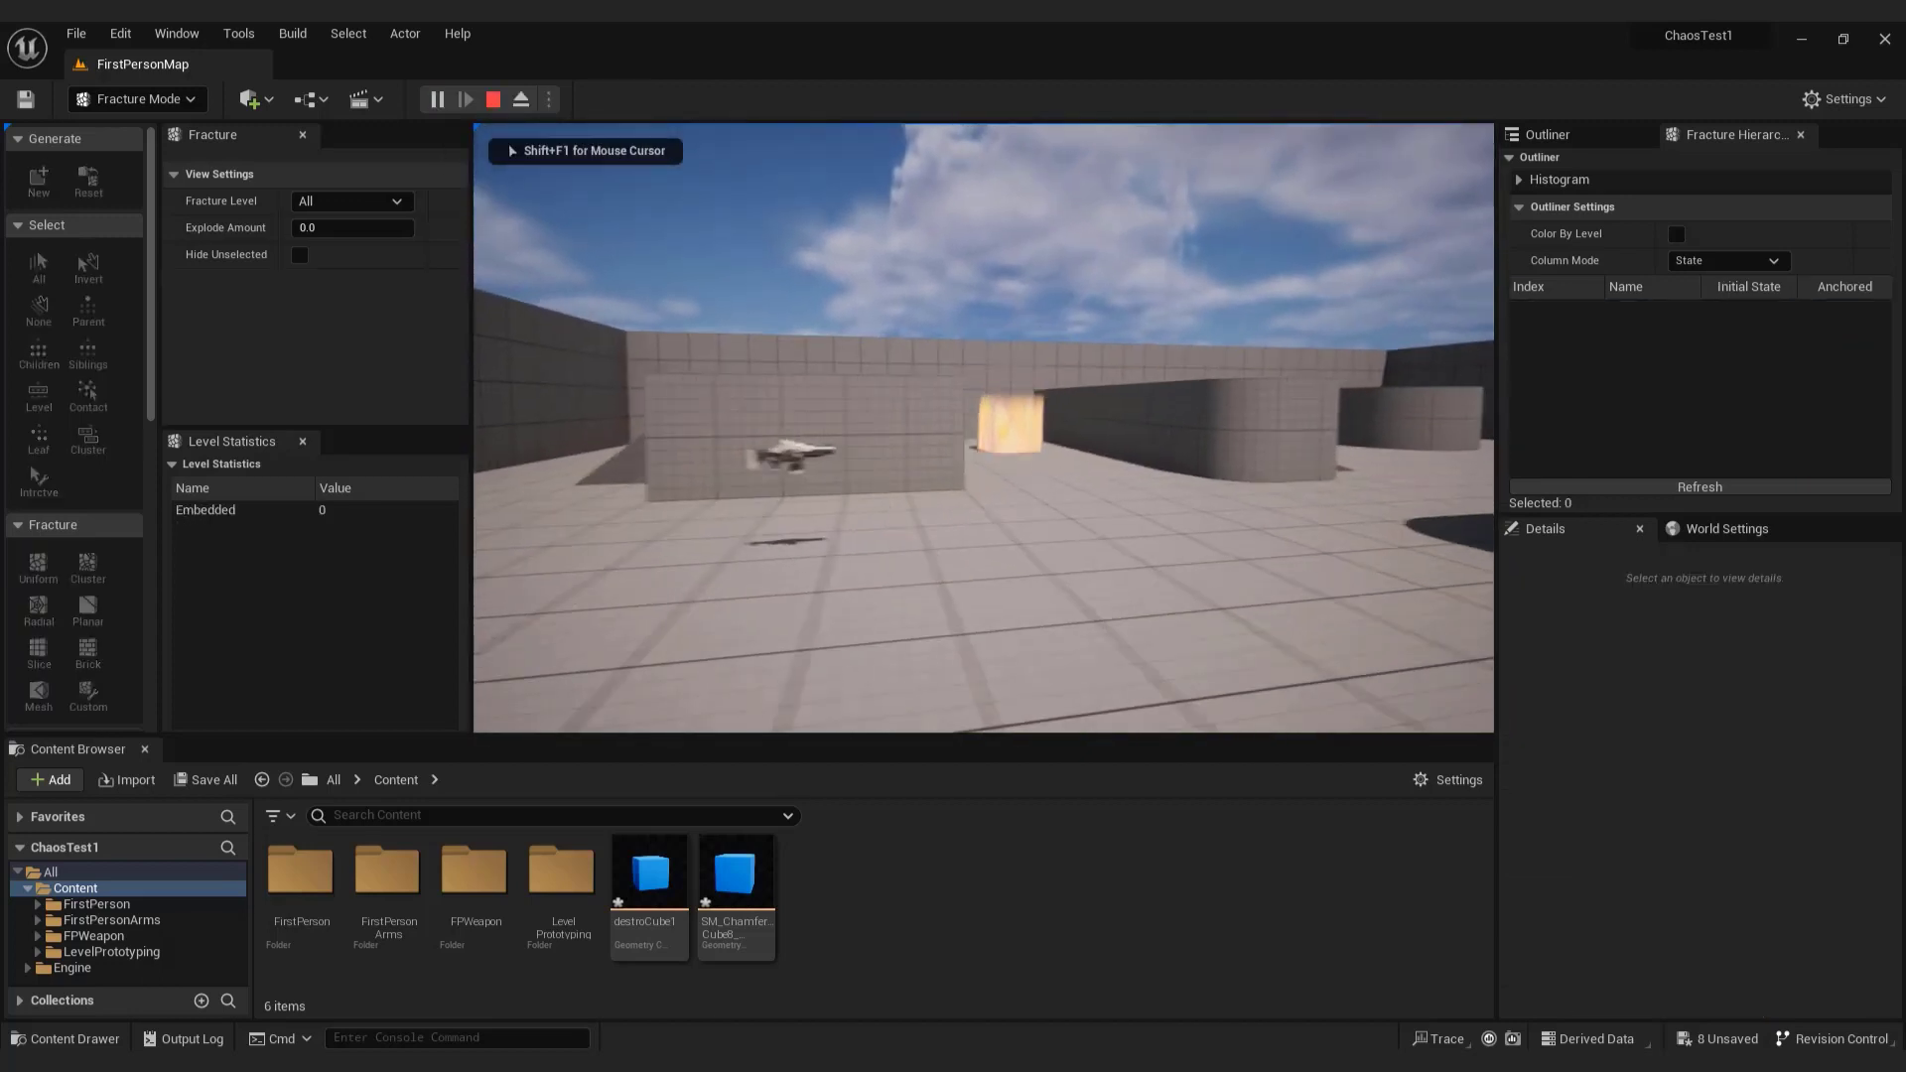
key("w")
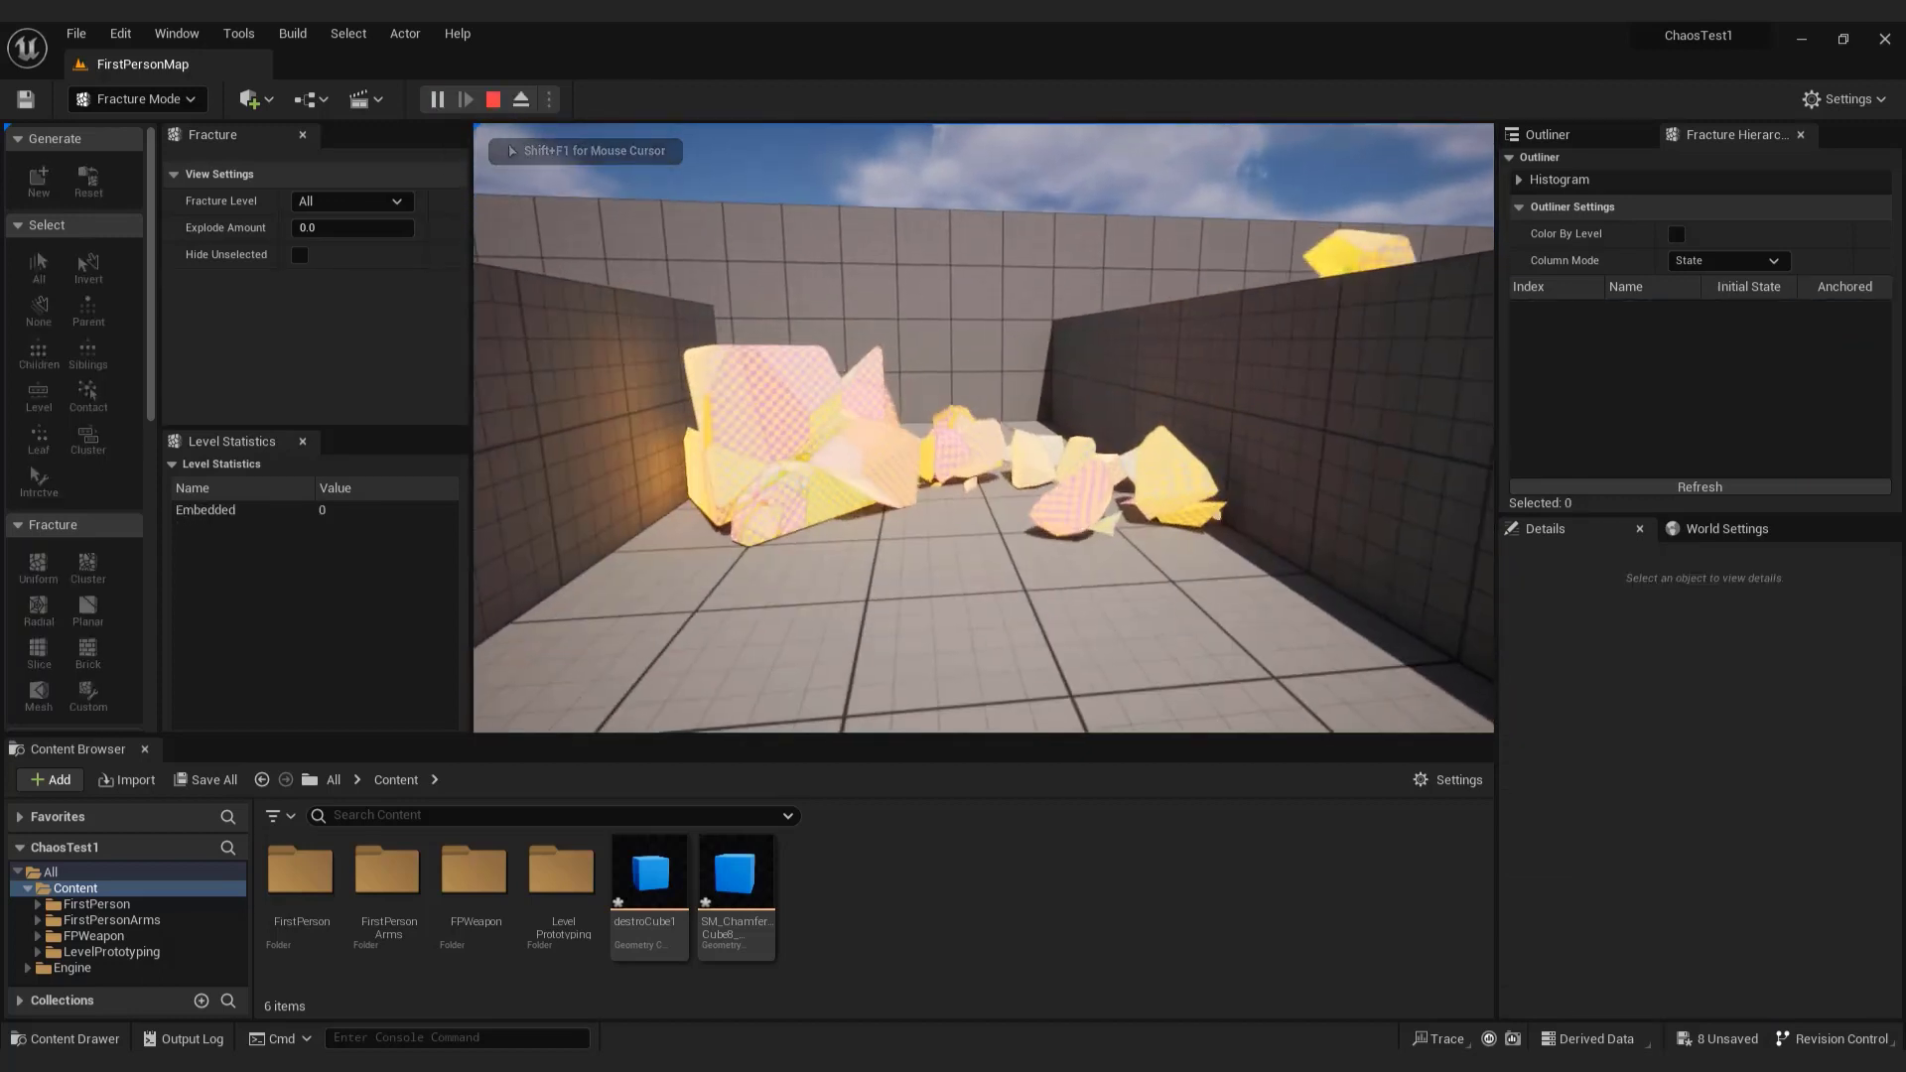
Stop the play test and turn off Show Bone Colors on the cube.
key("Escape")
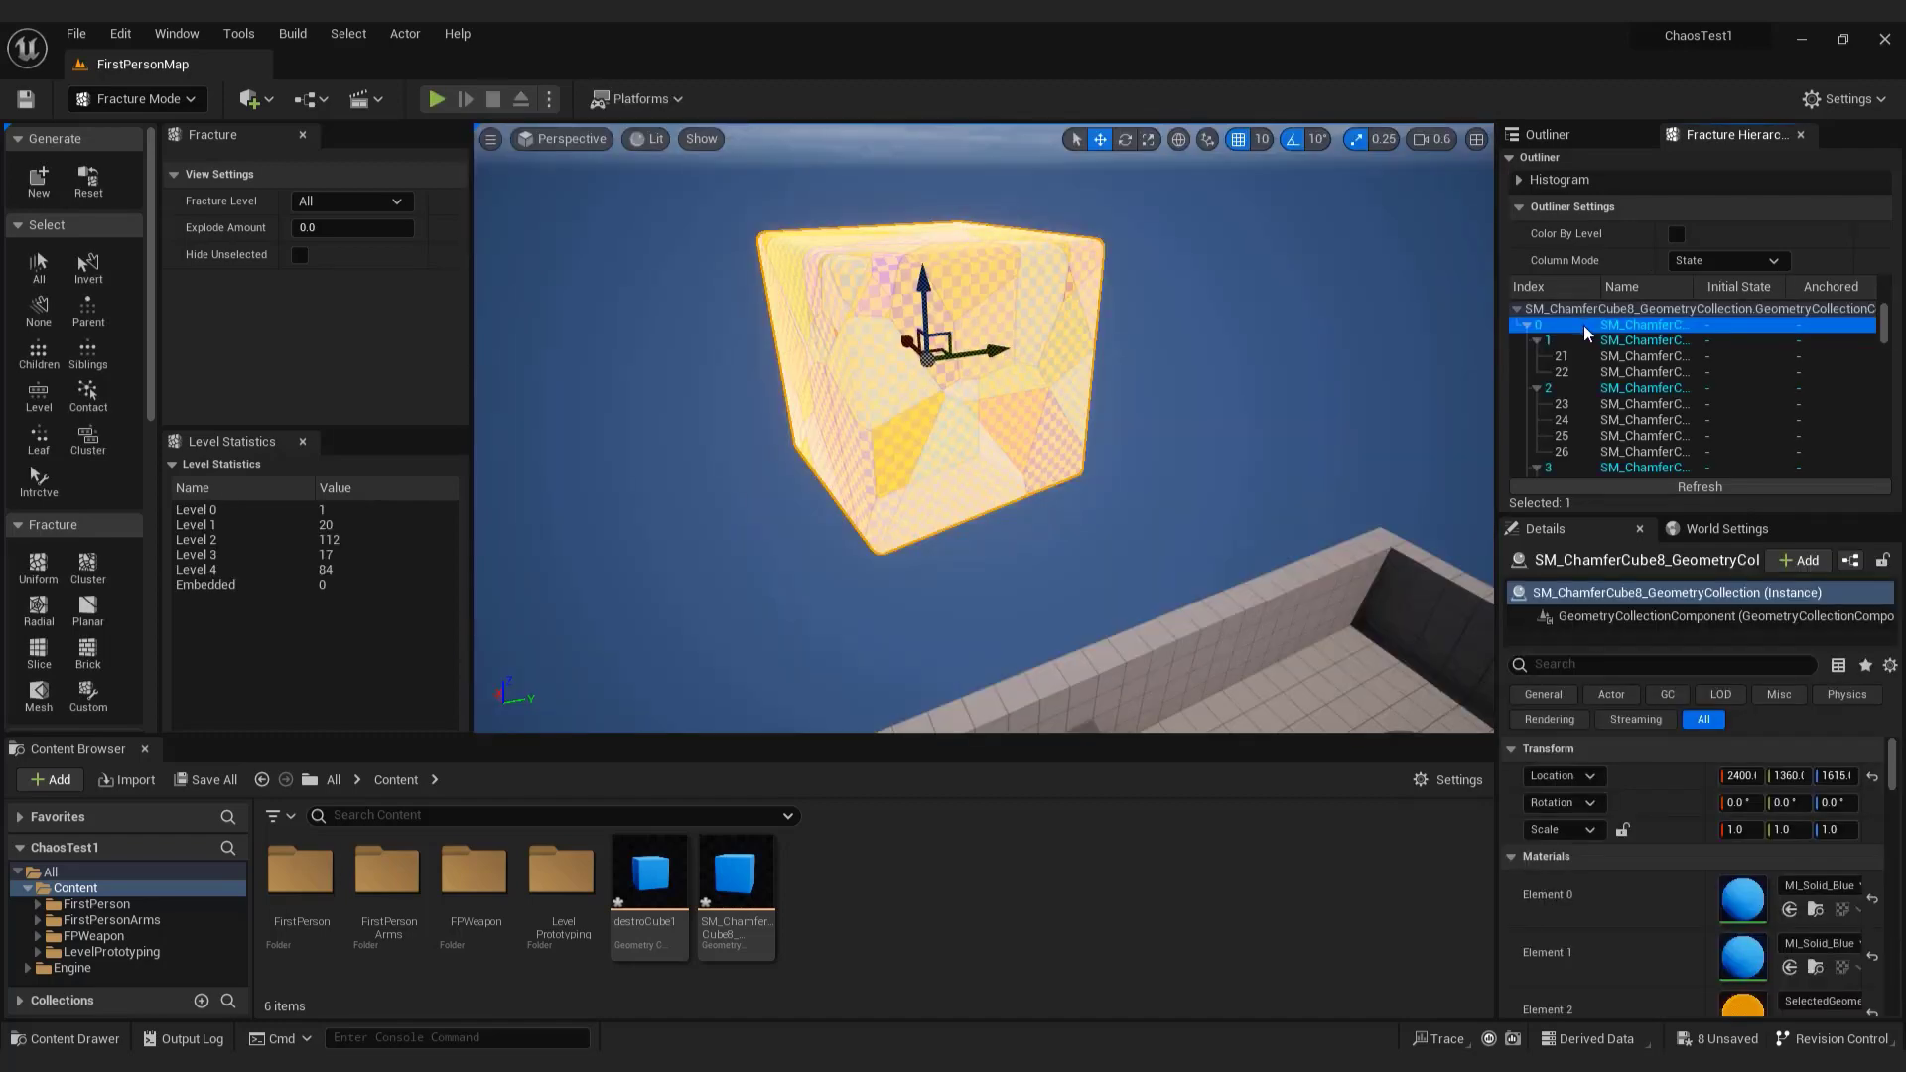
left_click(1546, 665)
type("bone")
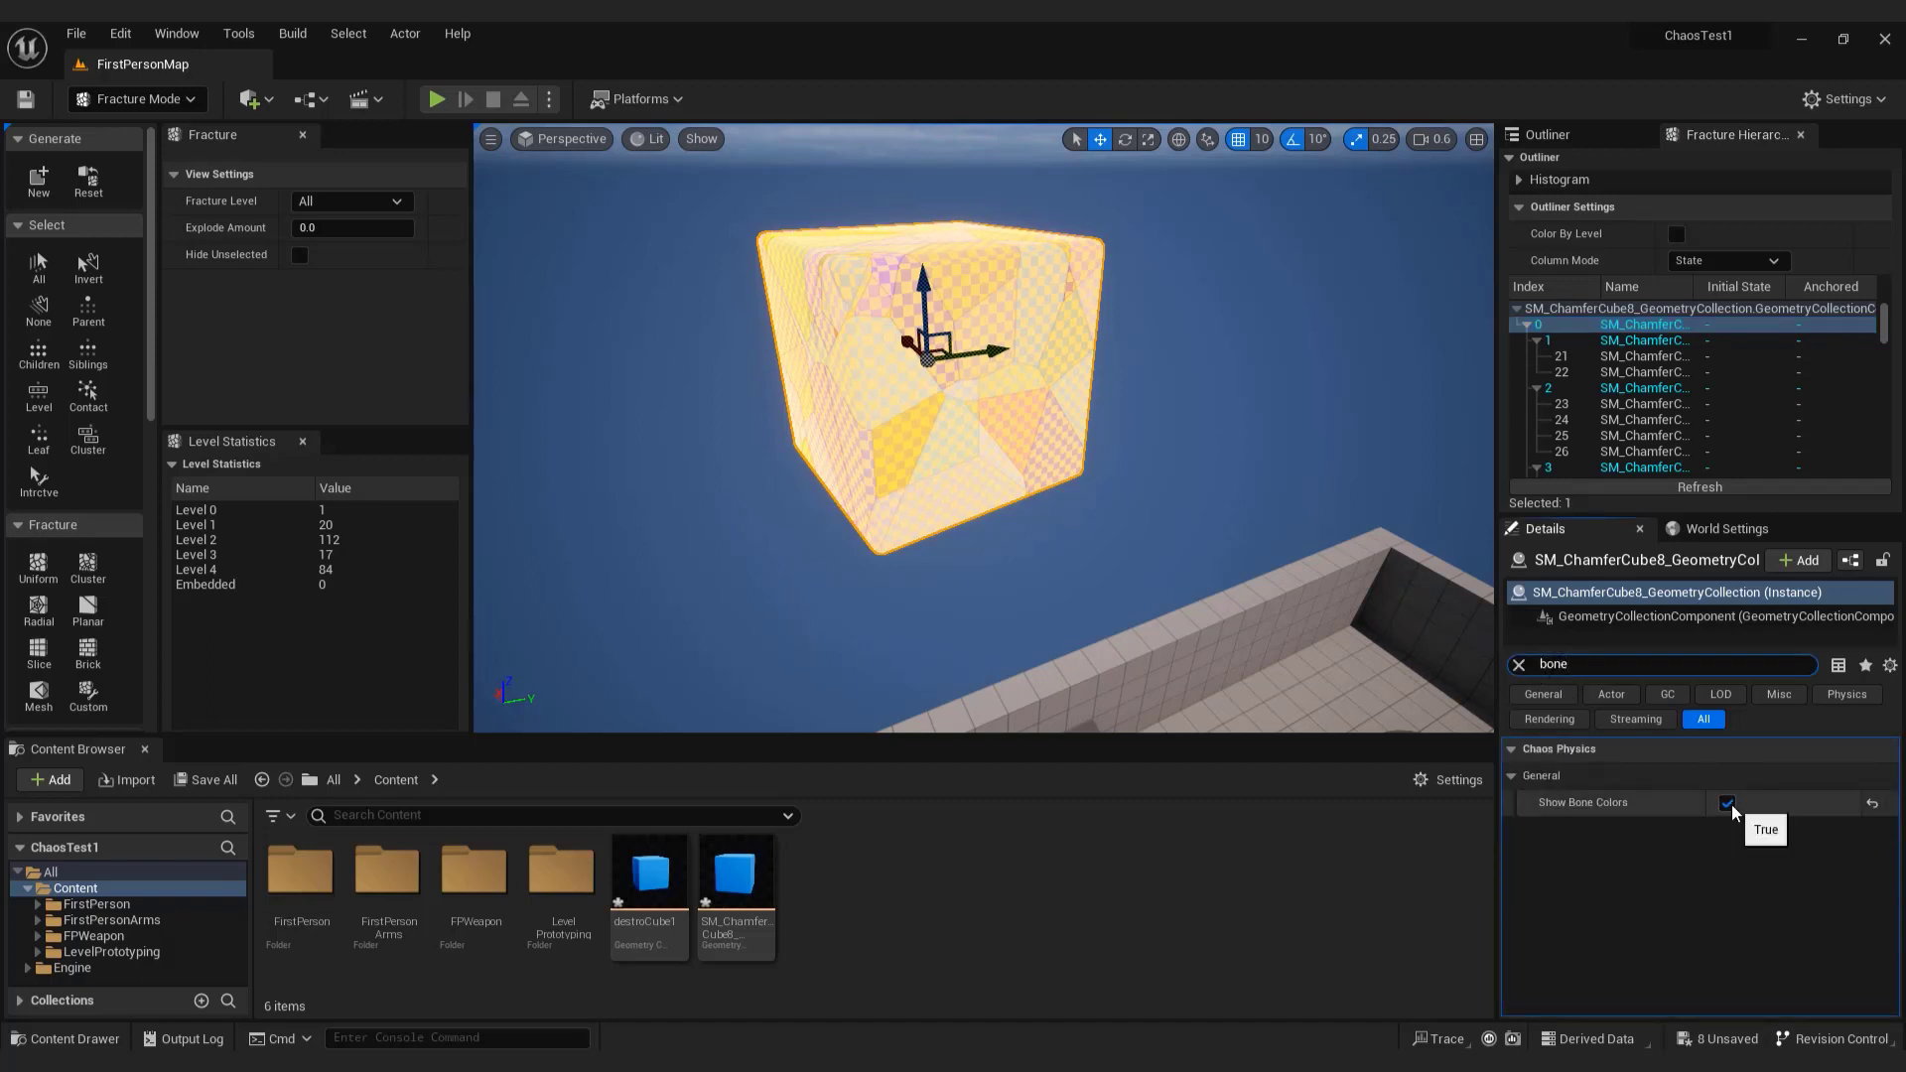
left_click(1728, 803)
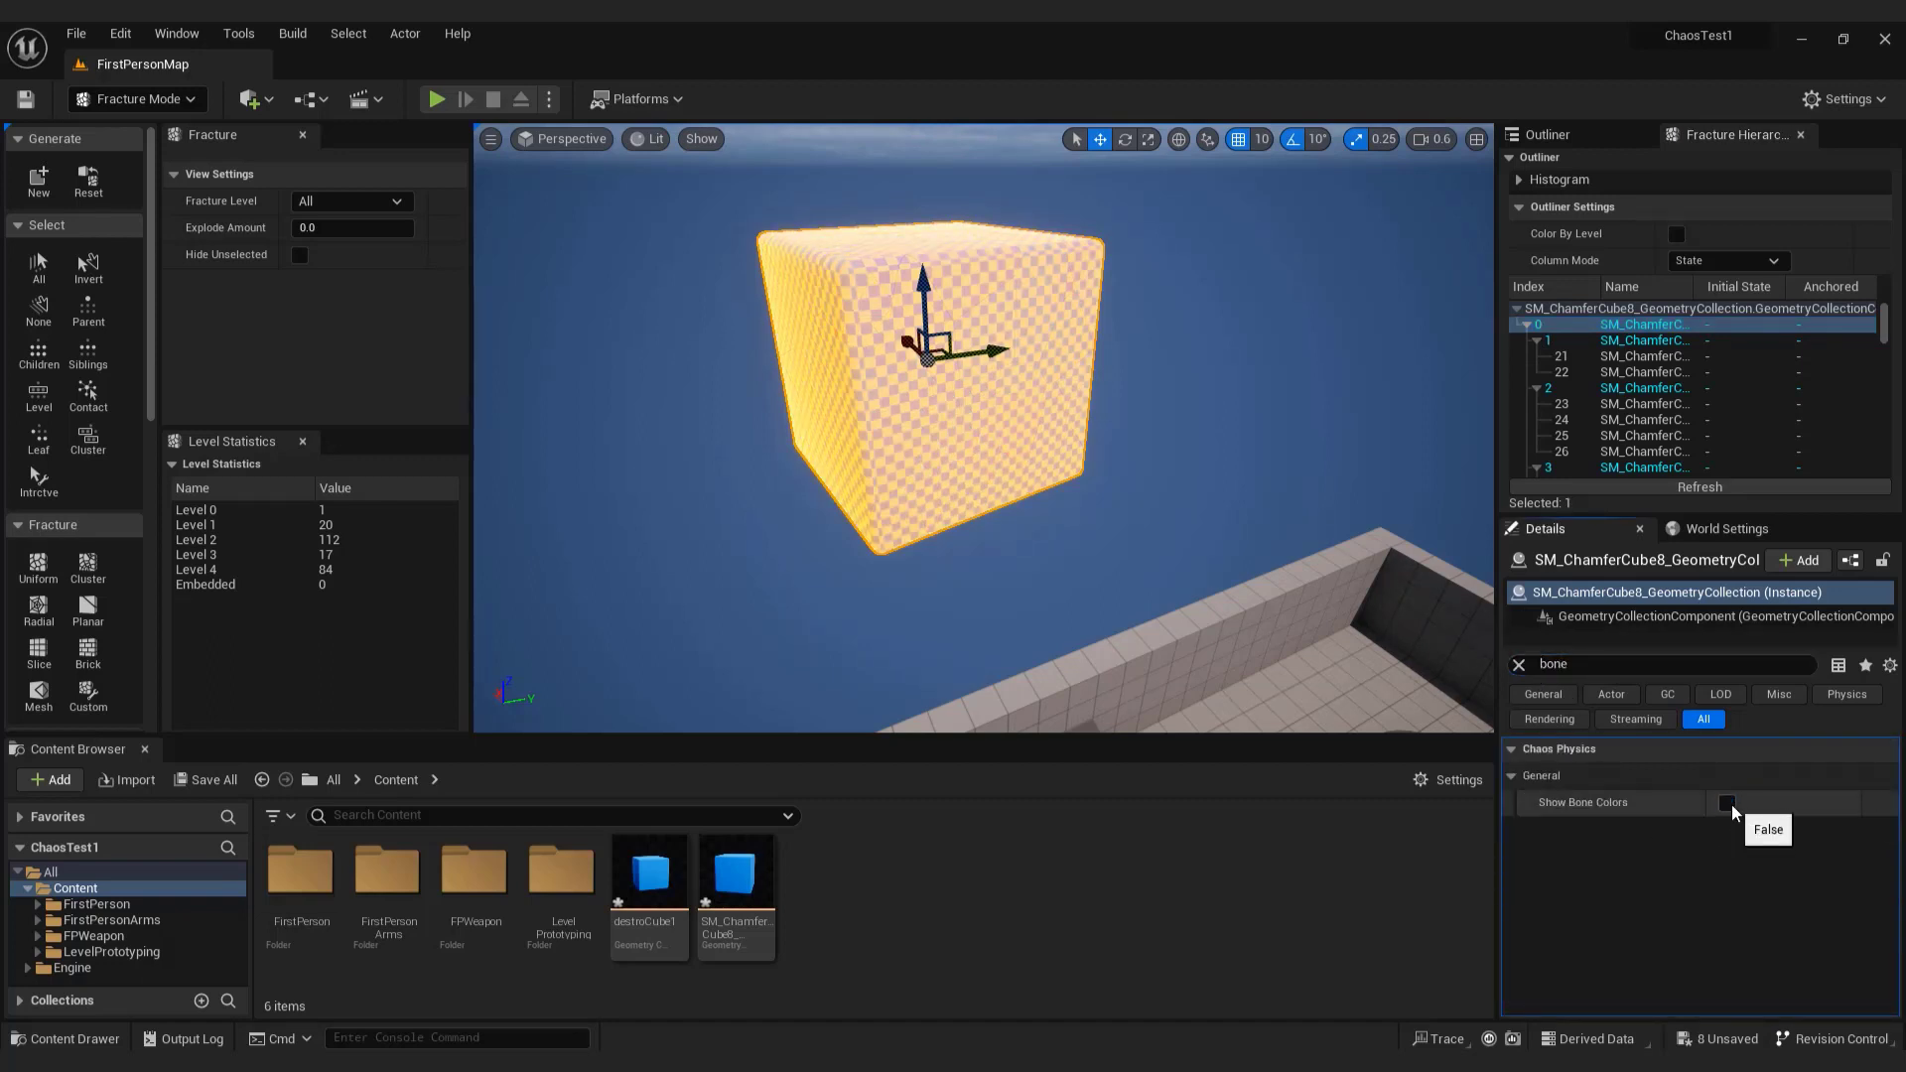
Play the level, walk up to the cube, and confirm it shatters into blue fragments.
left_click(437, 100)
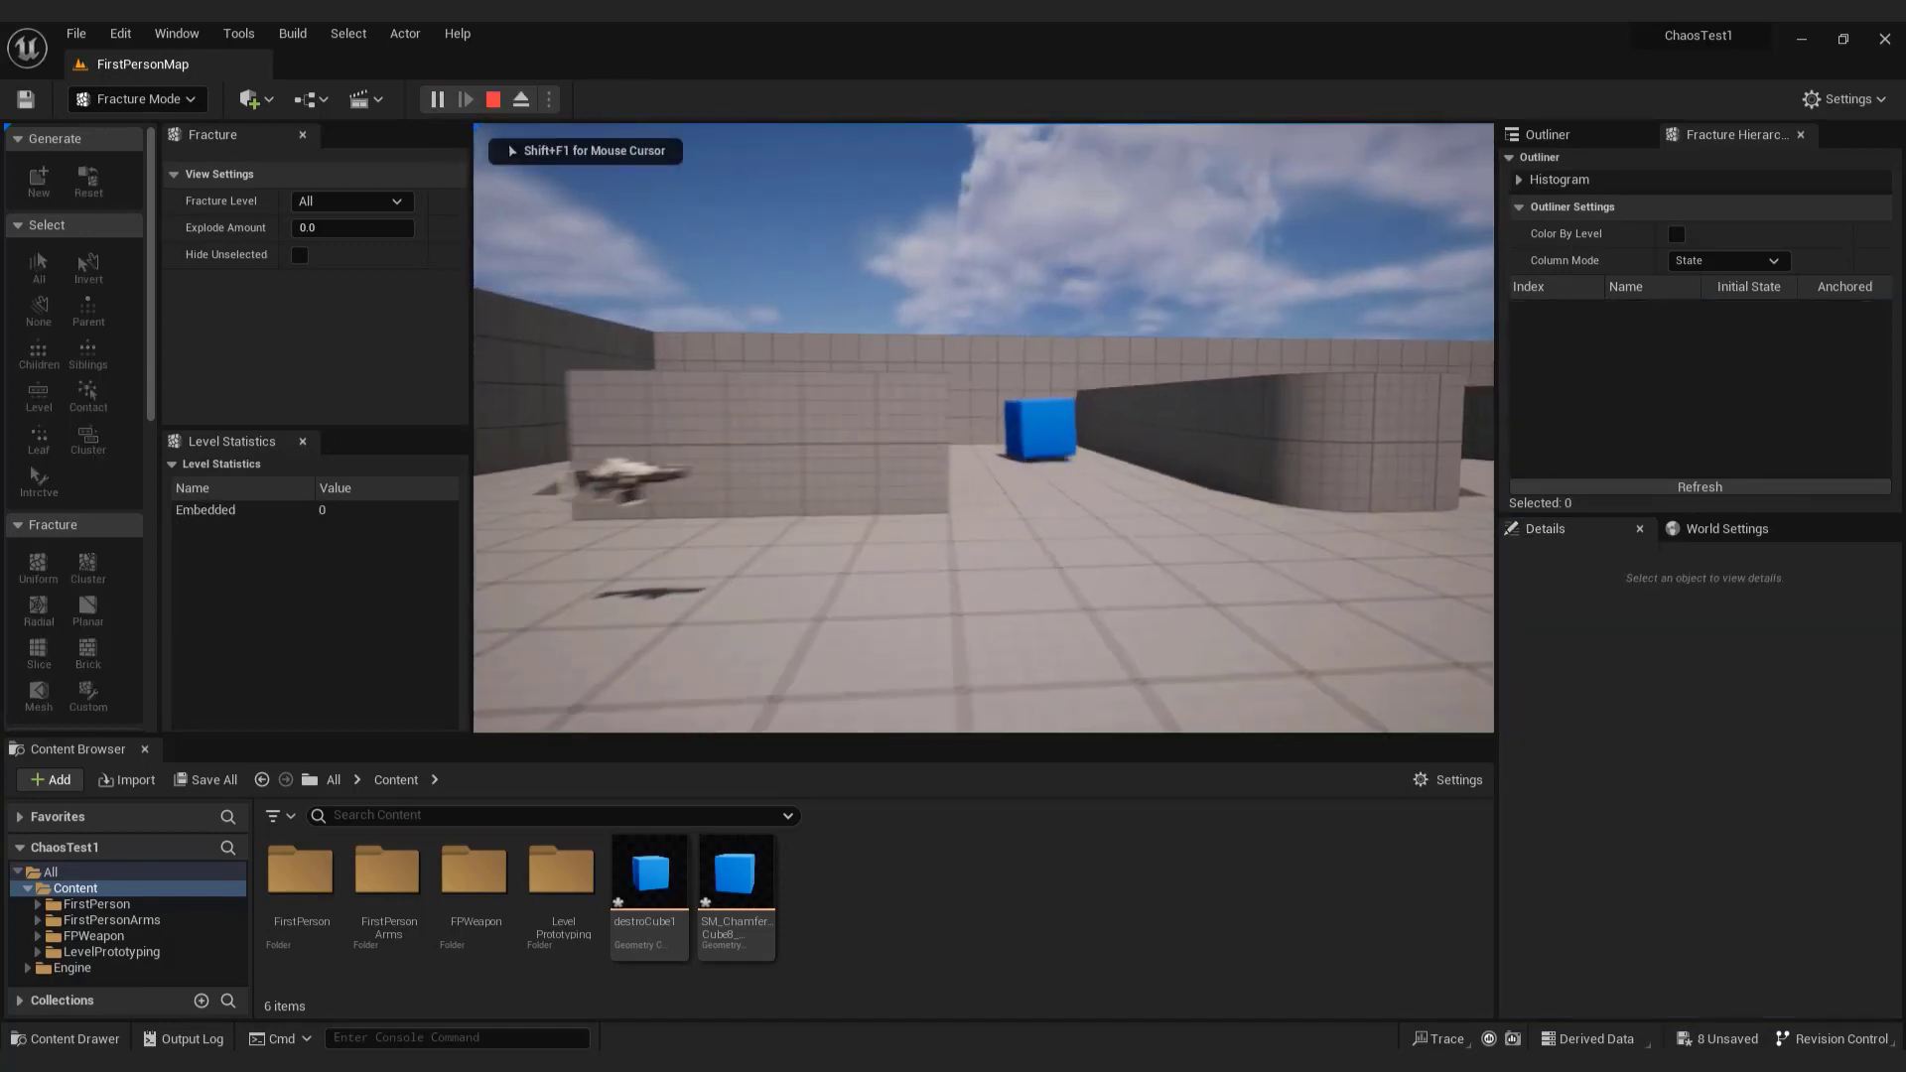
key("w")
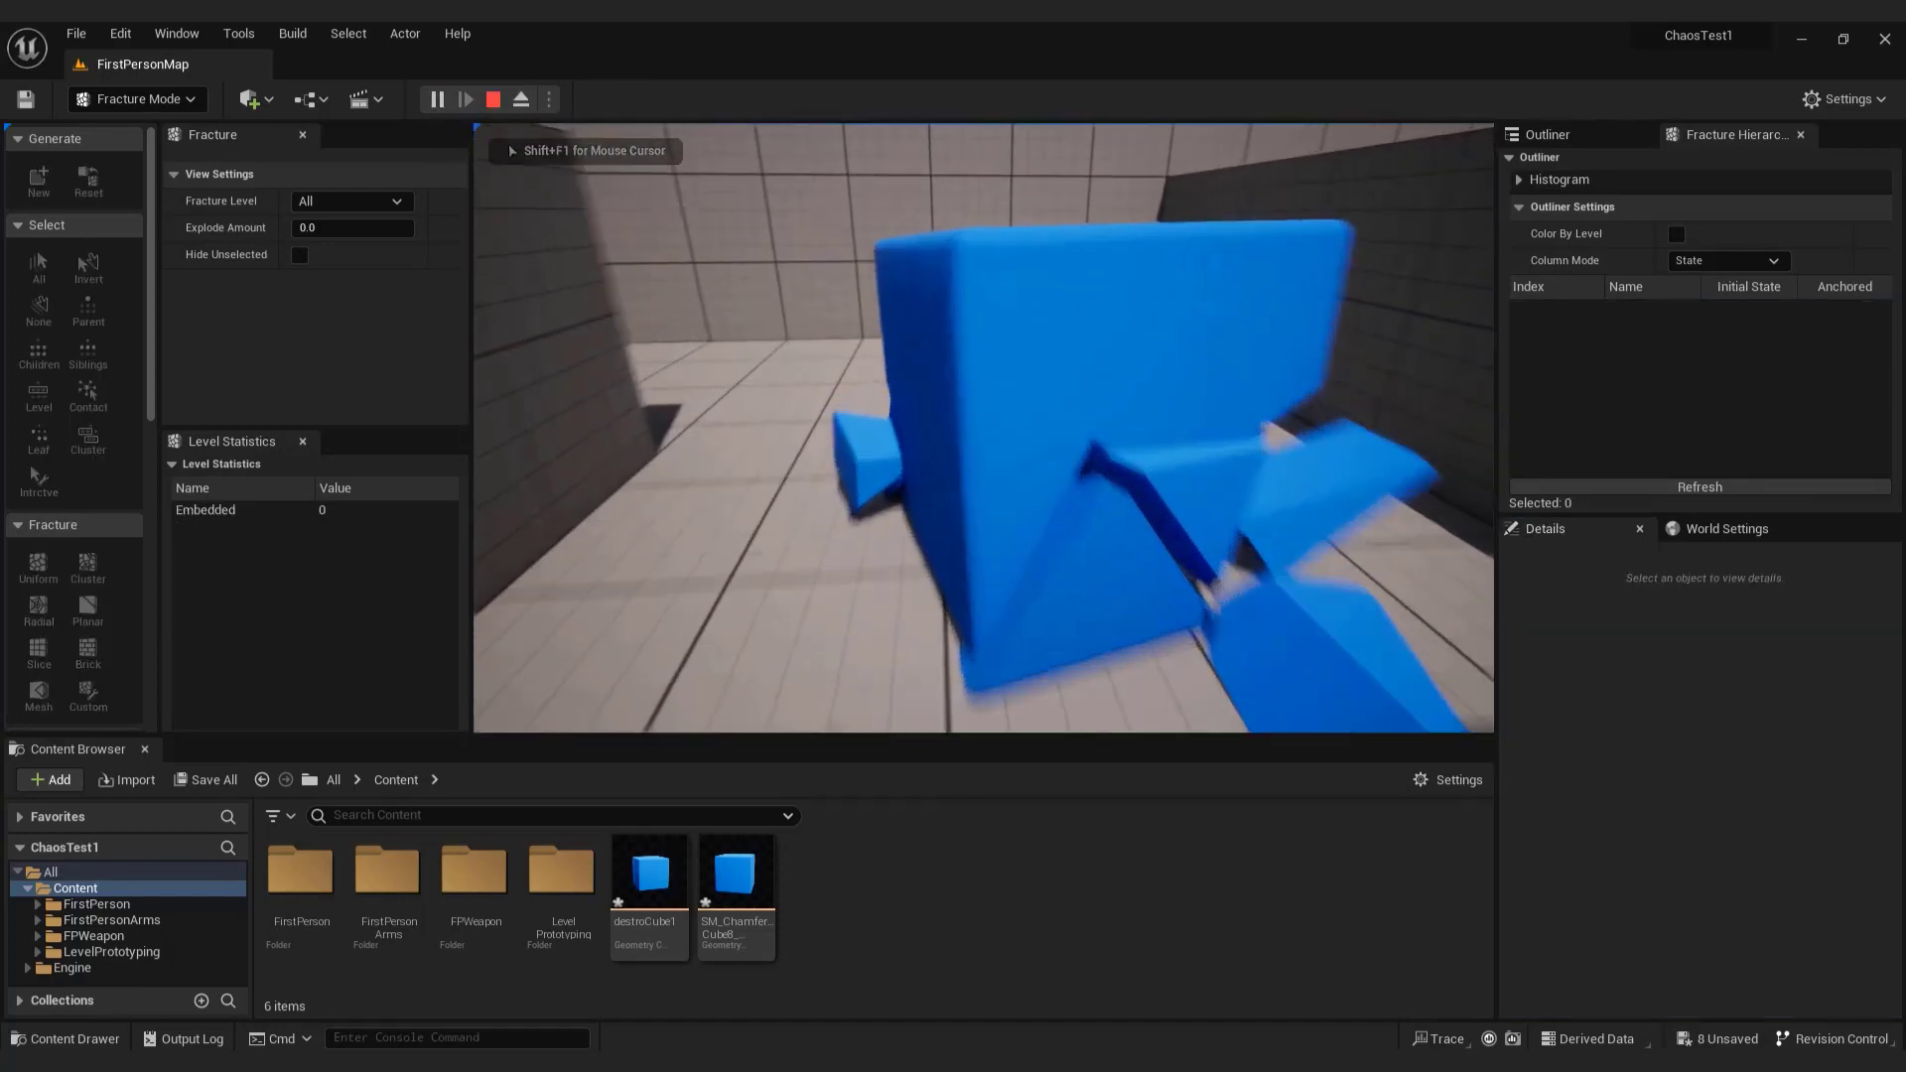
key("Escape")
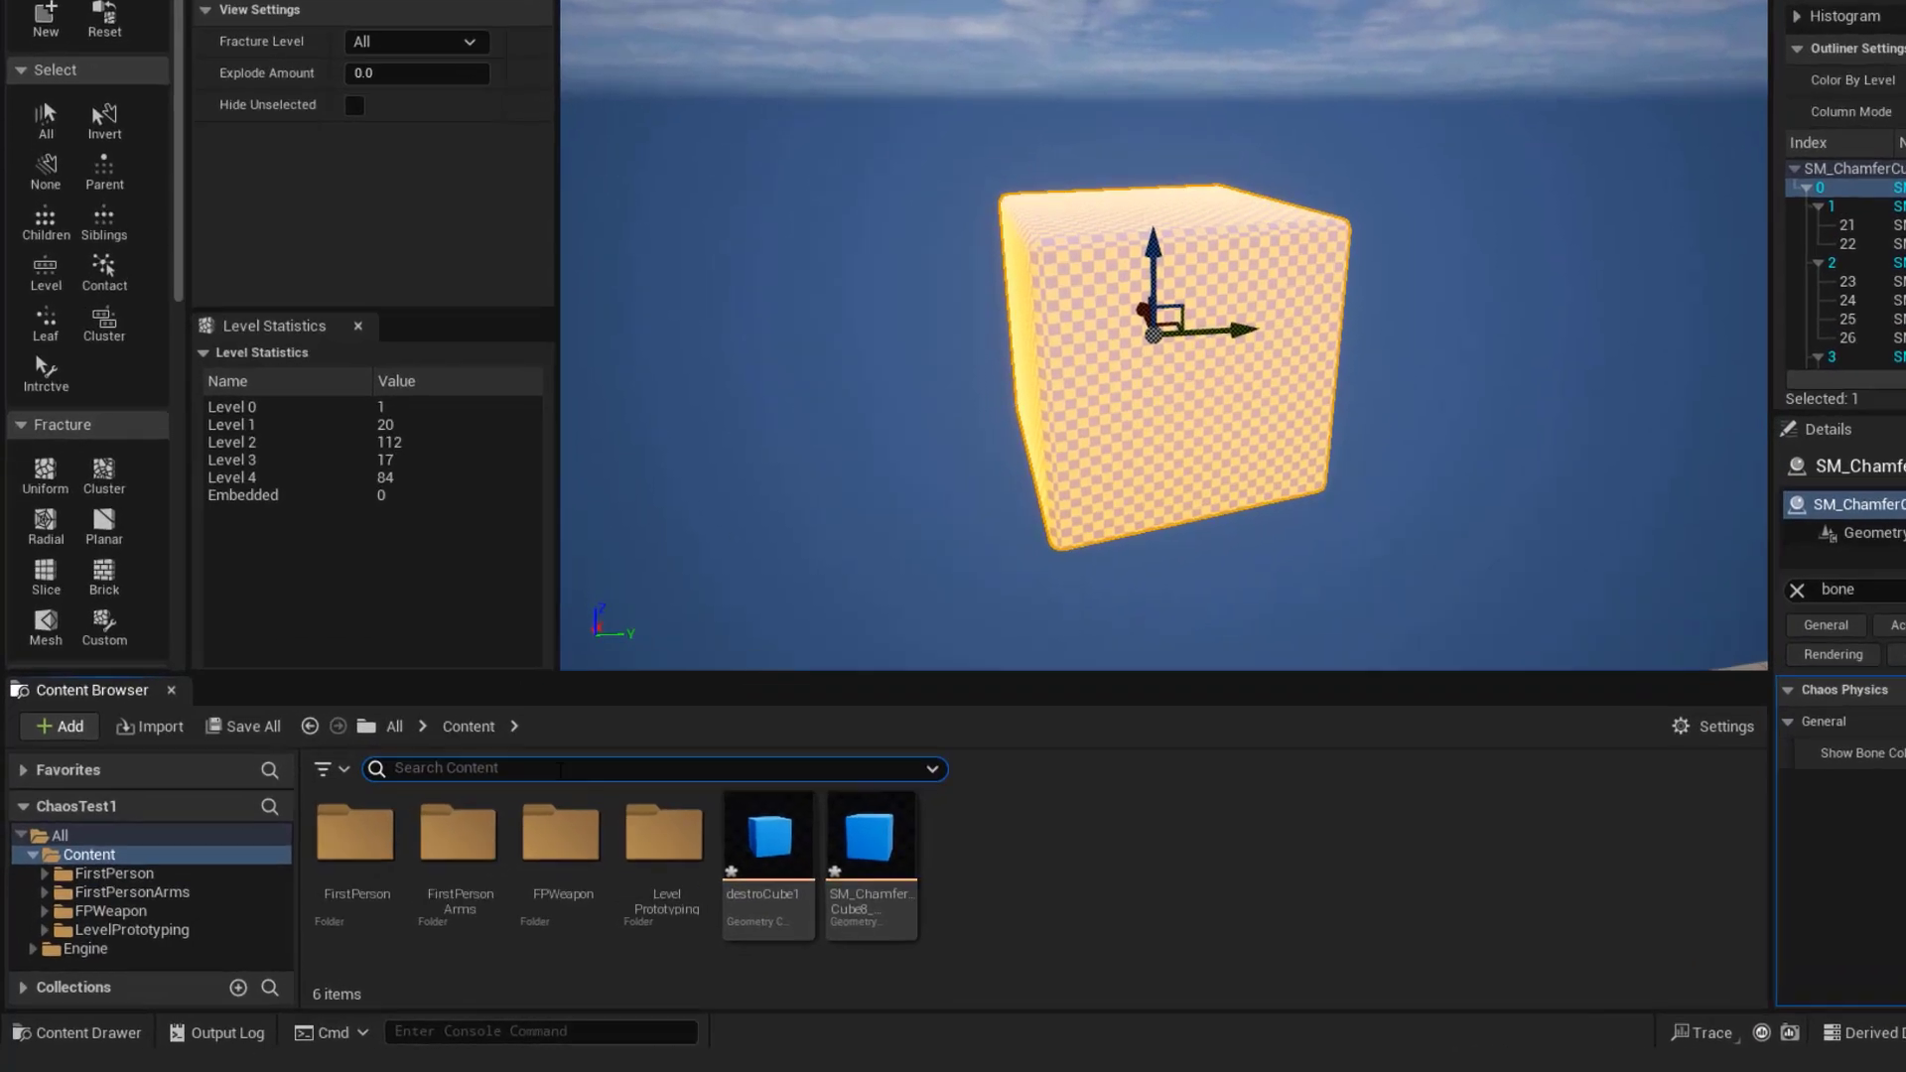
type("projectile")
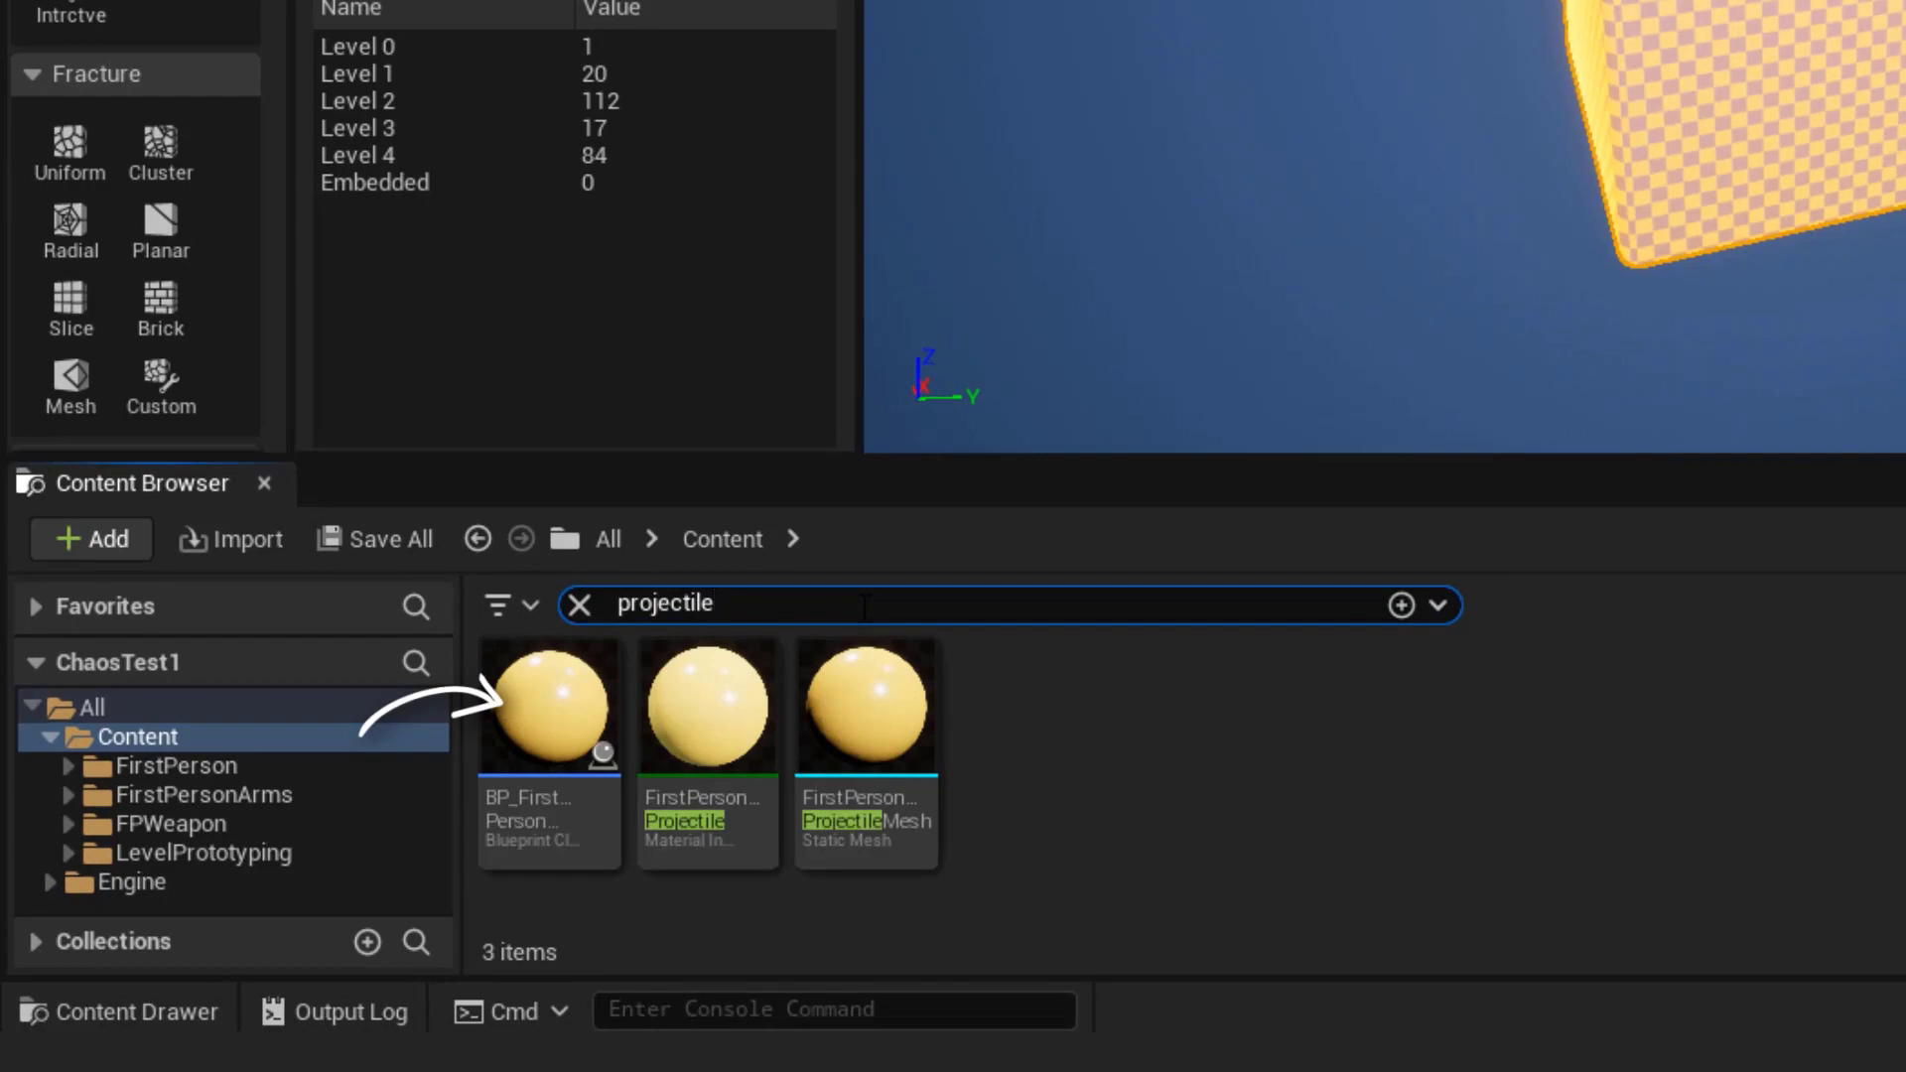
Switch BP_FirstPersonProjectile's Sphere collision preset from NoCollision to BlockAllDynamic.
double_click(298, 872)
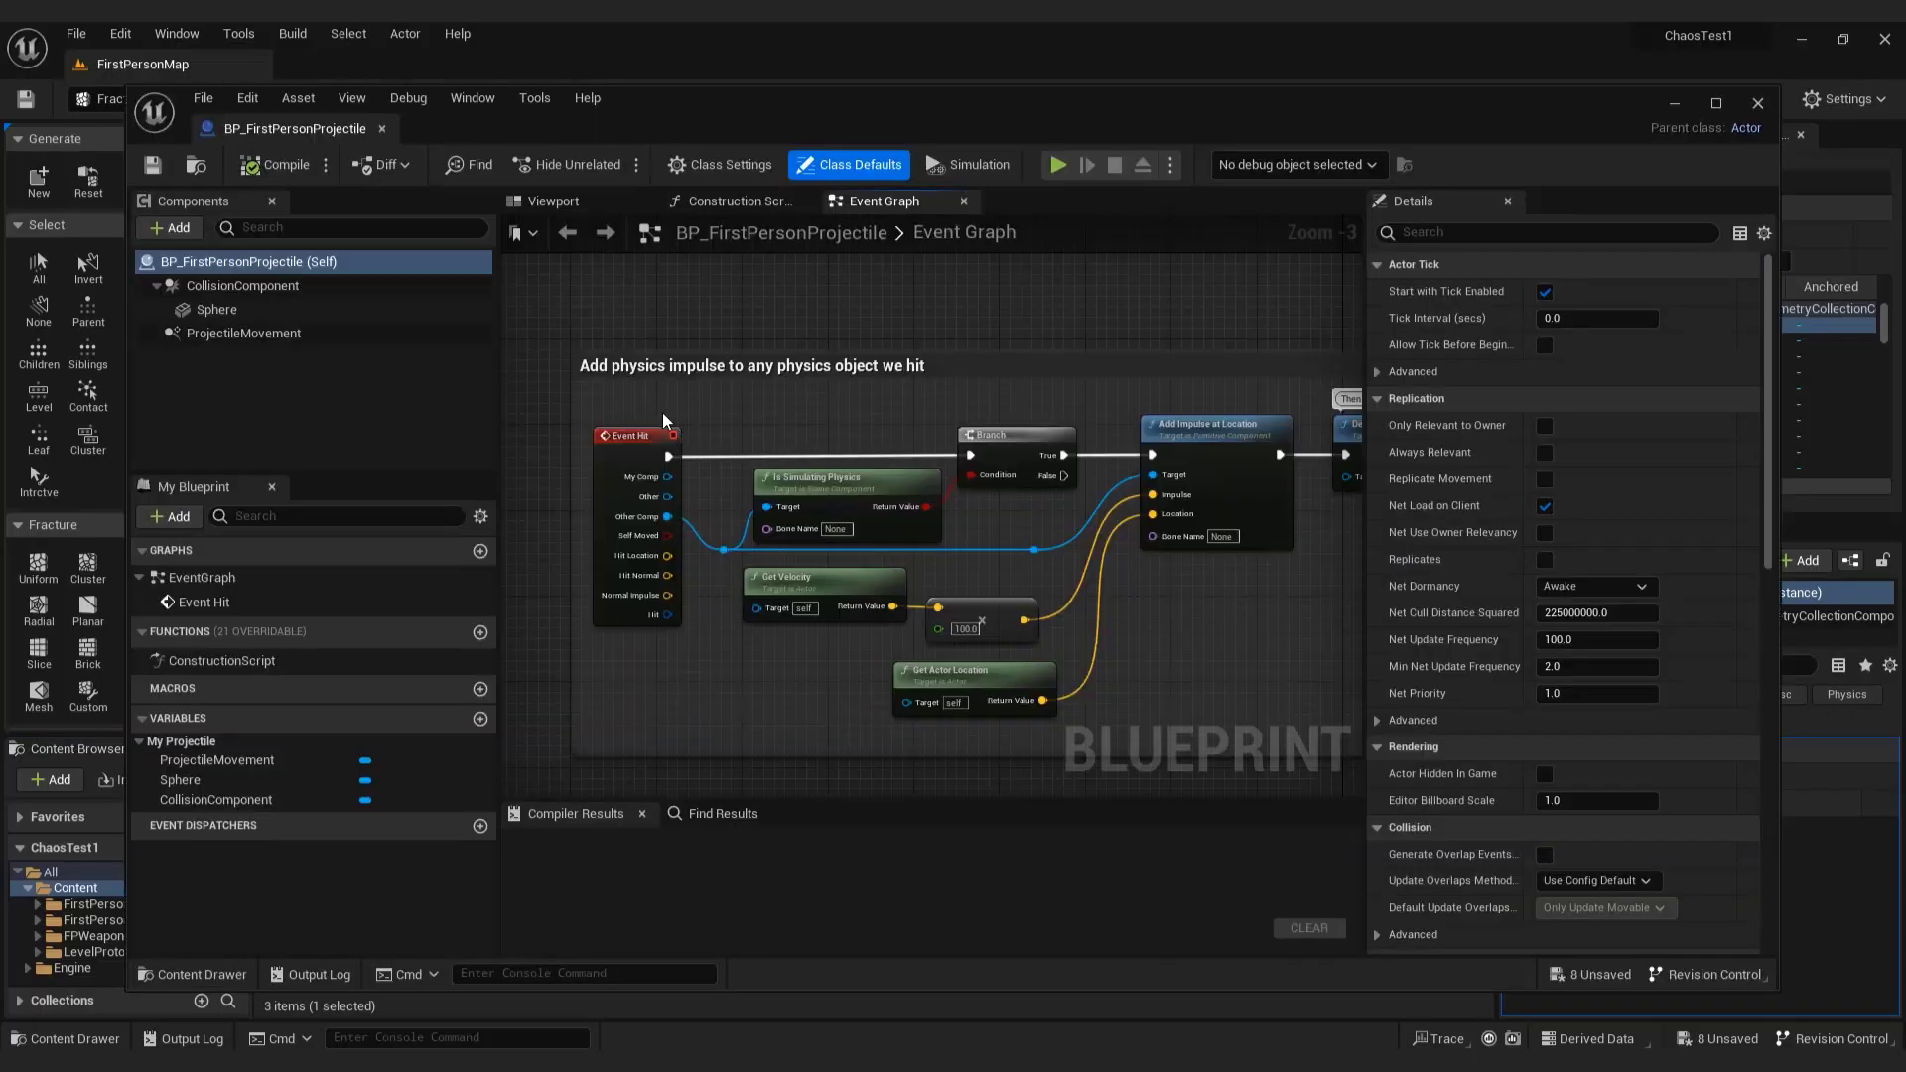
left_click_drag(305, 109, 341, 72)
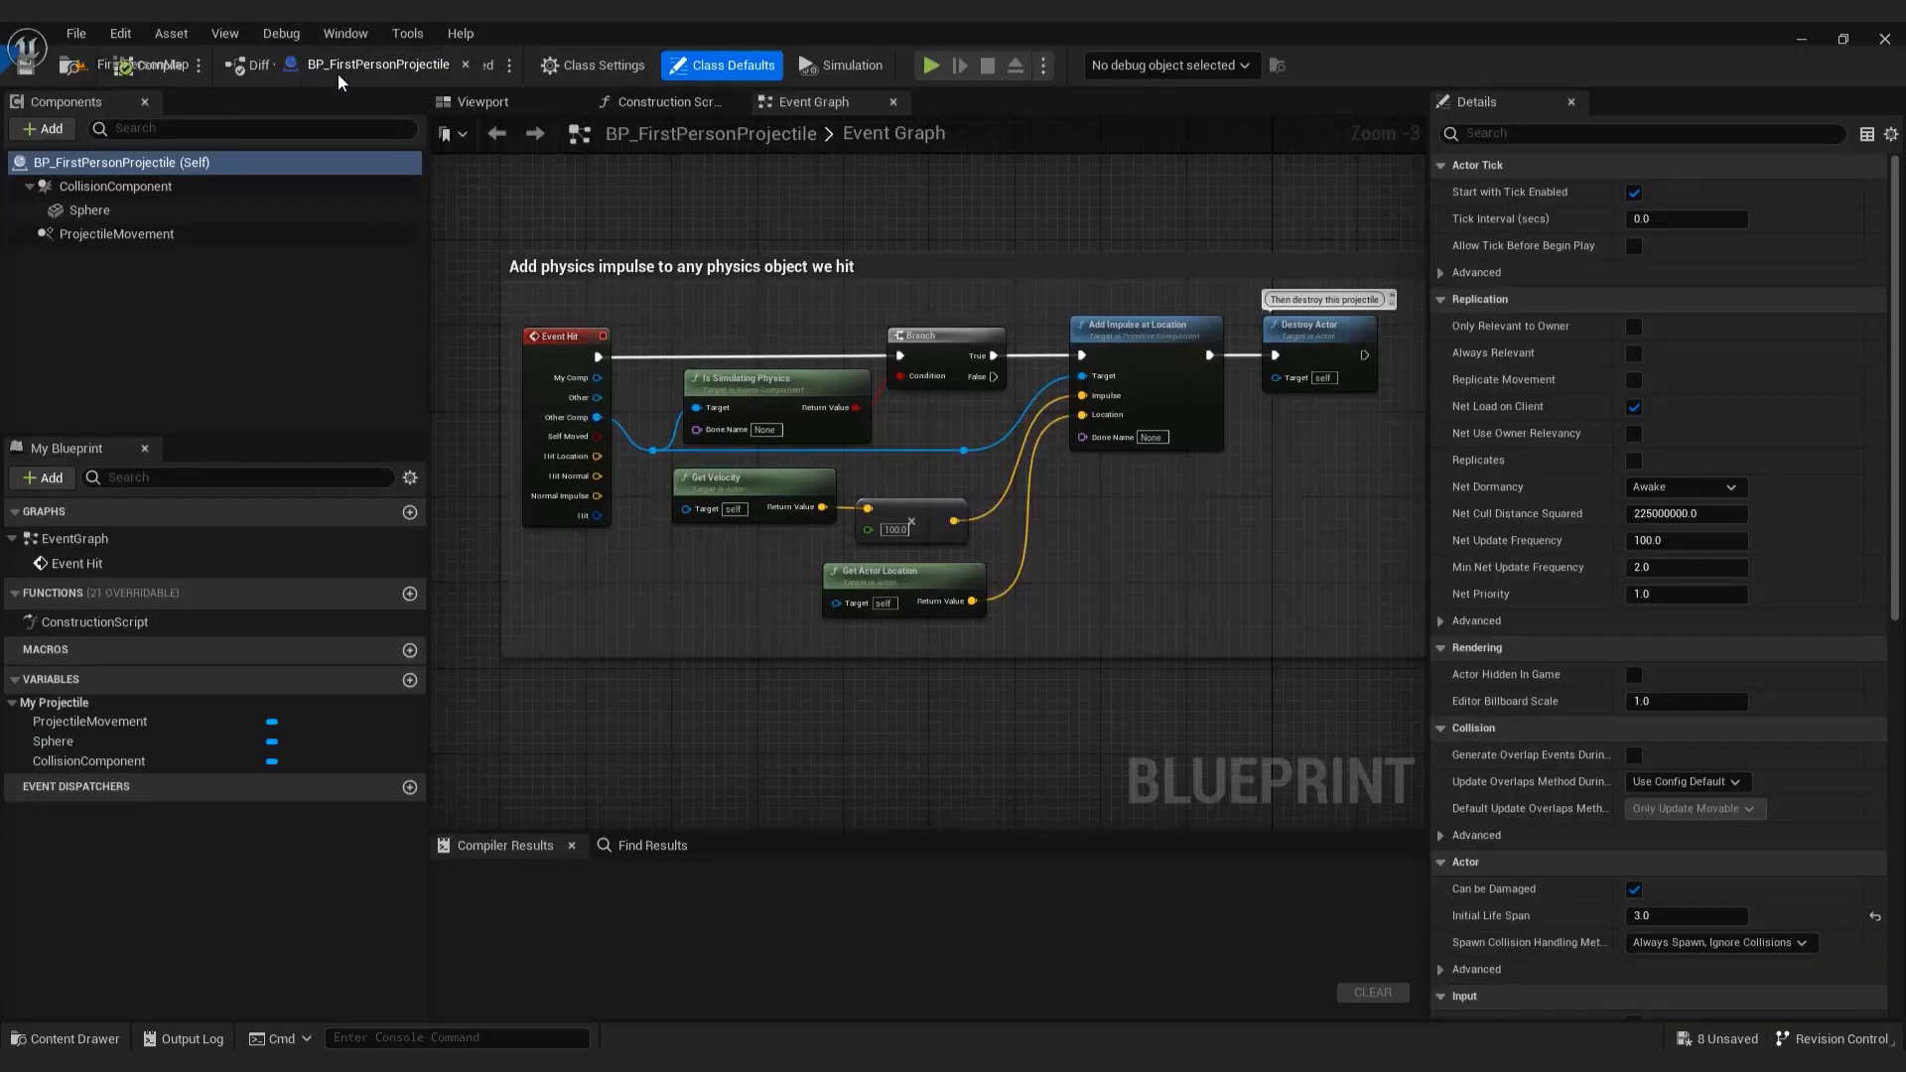
left_click(502, 142)
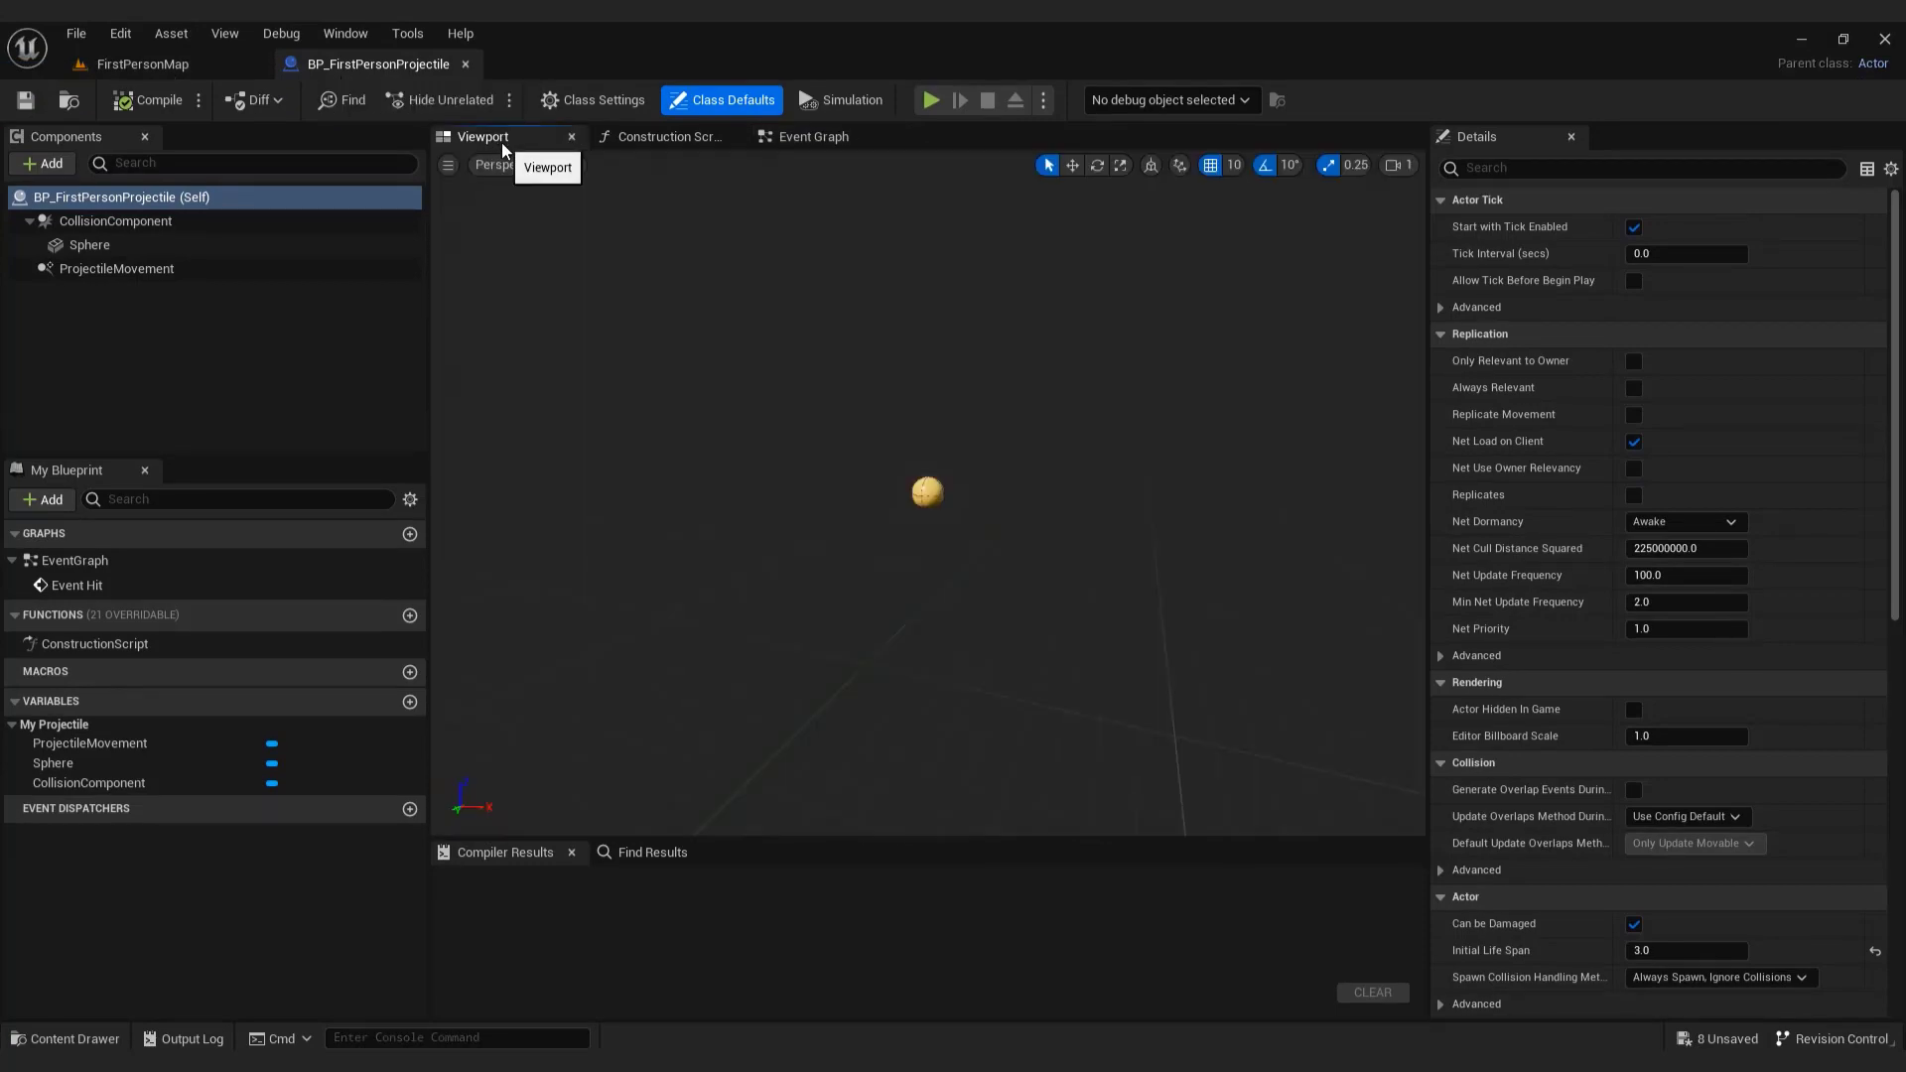
left_click(89, 245)
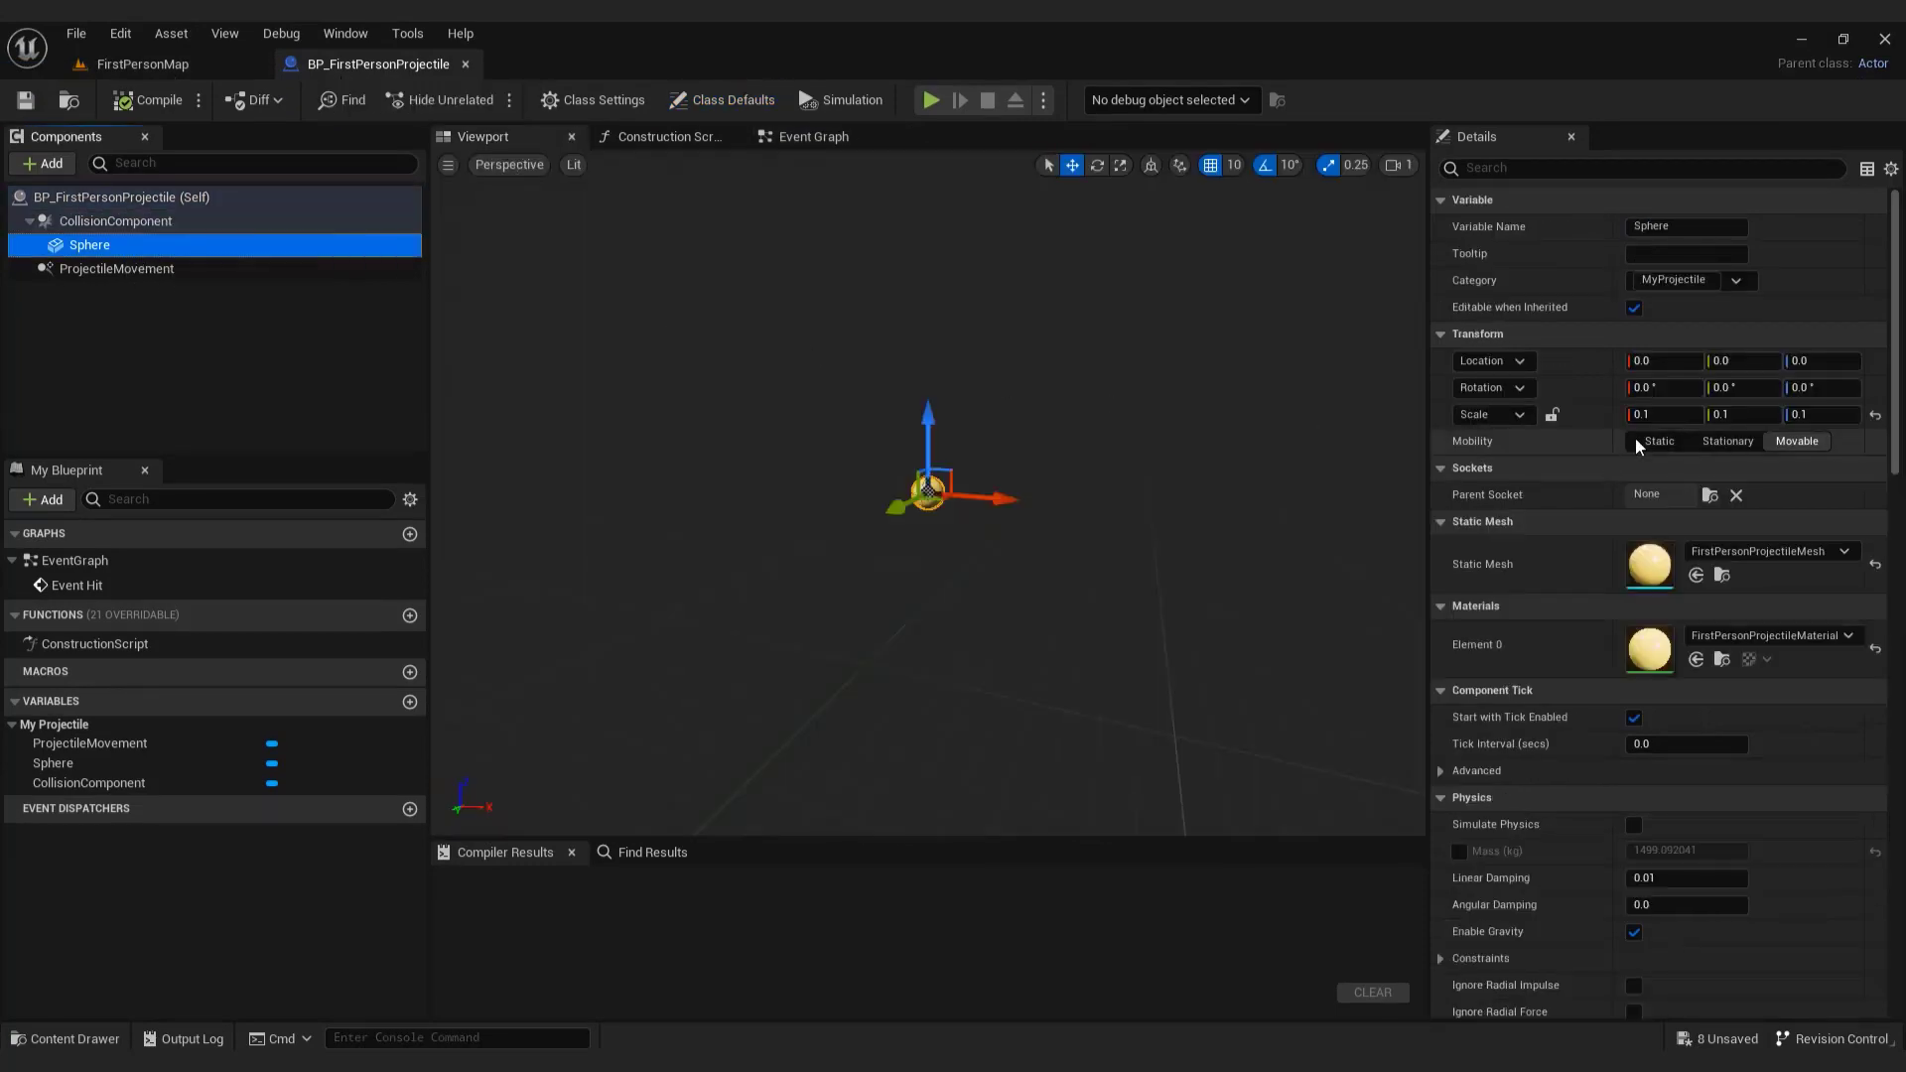
left_click_drag(1892, 403, 1901, 640)
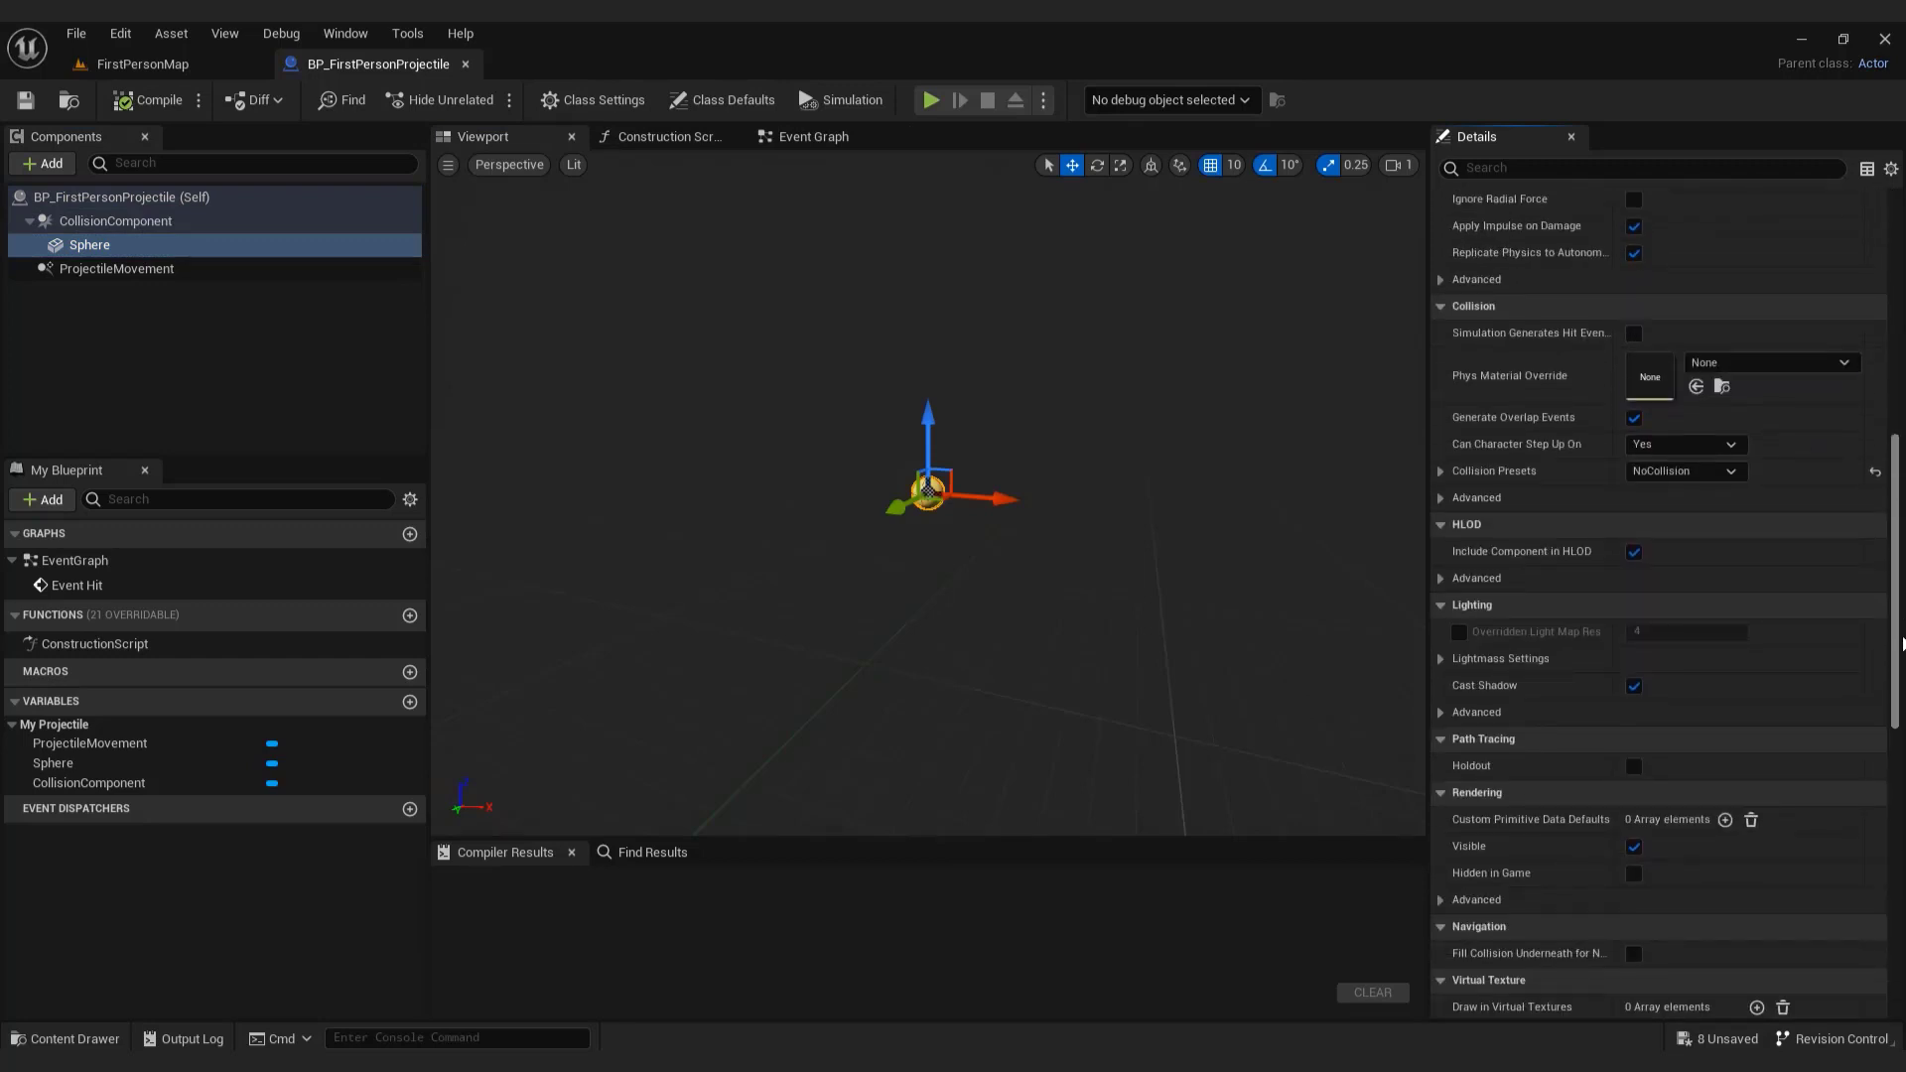
left_click(1734, 475)
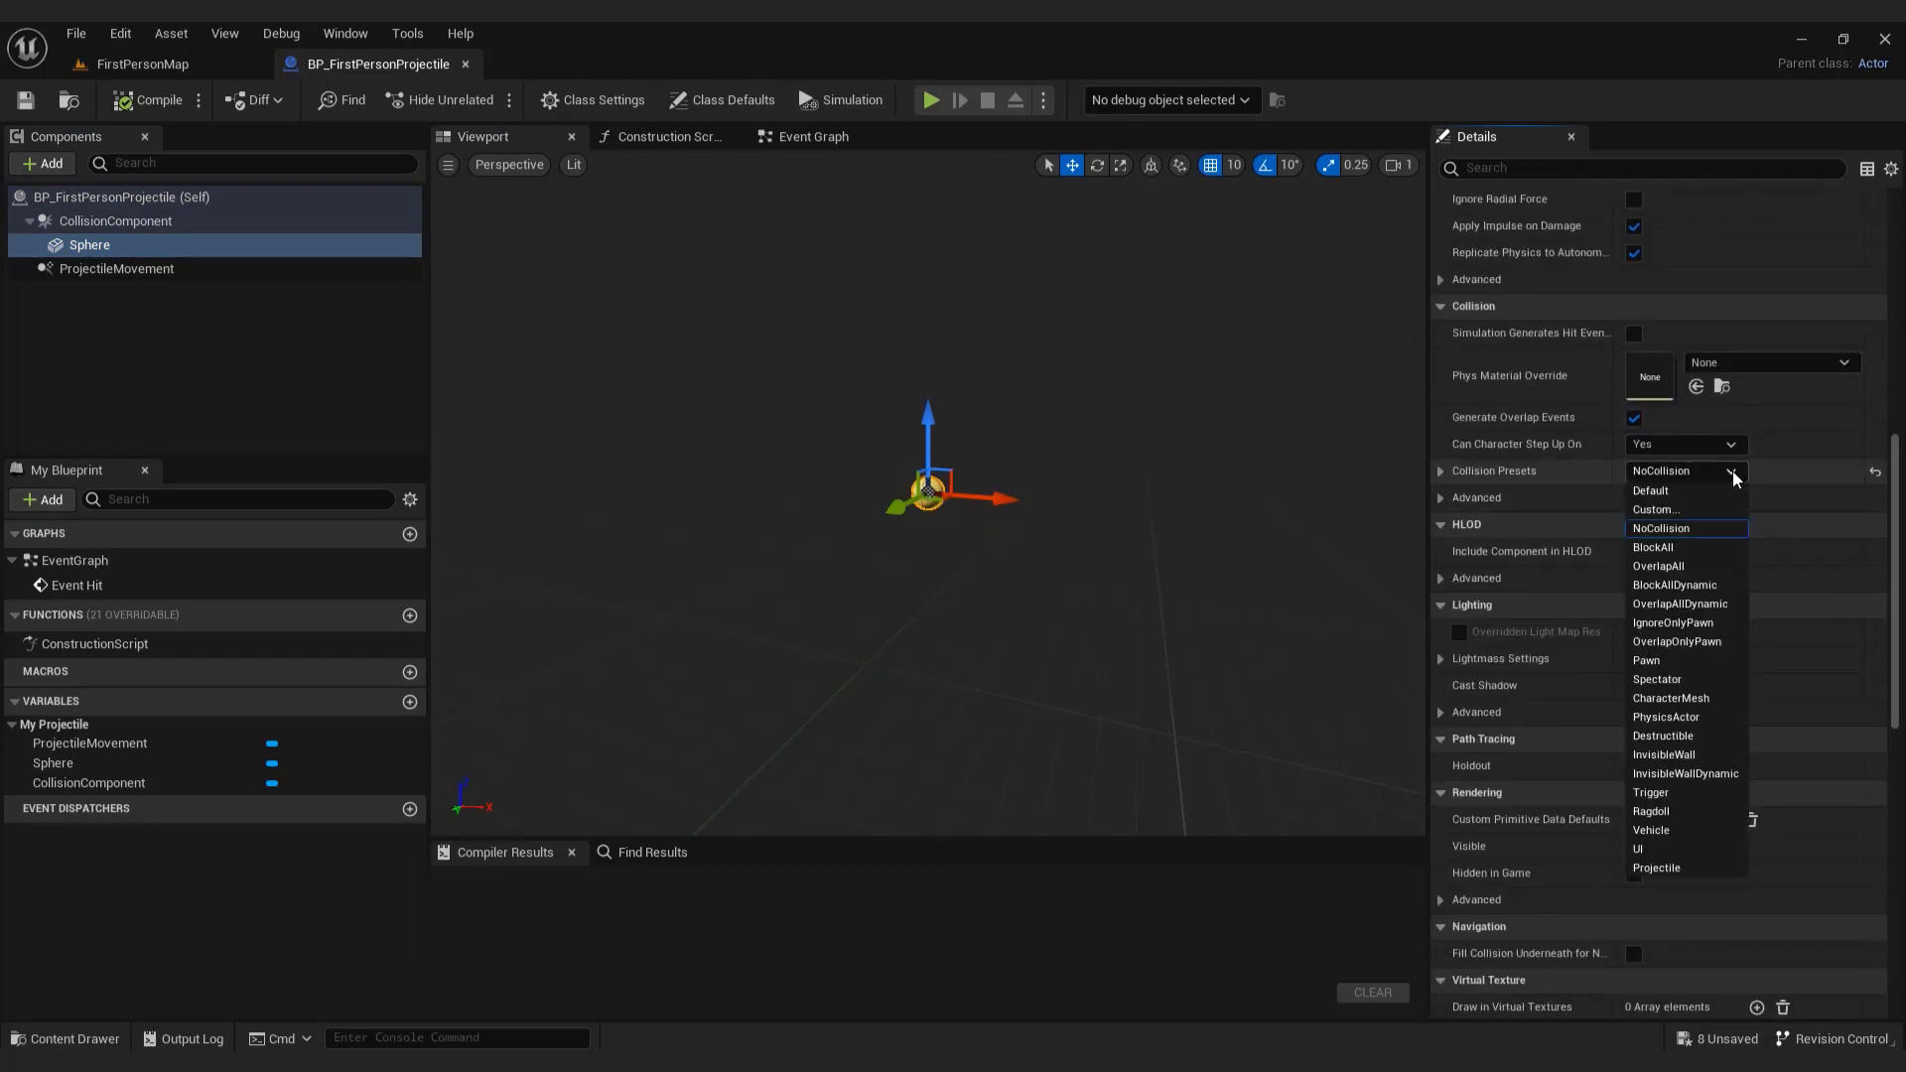
left_click(1701, 587)
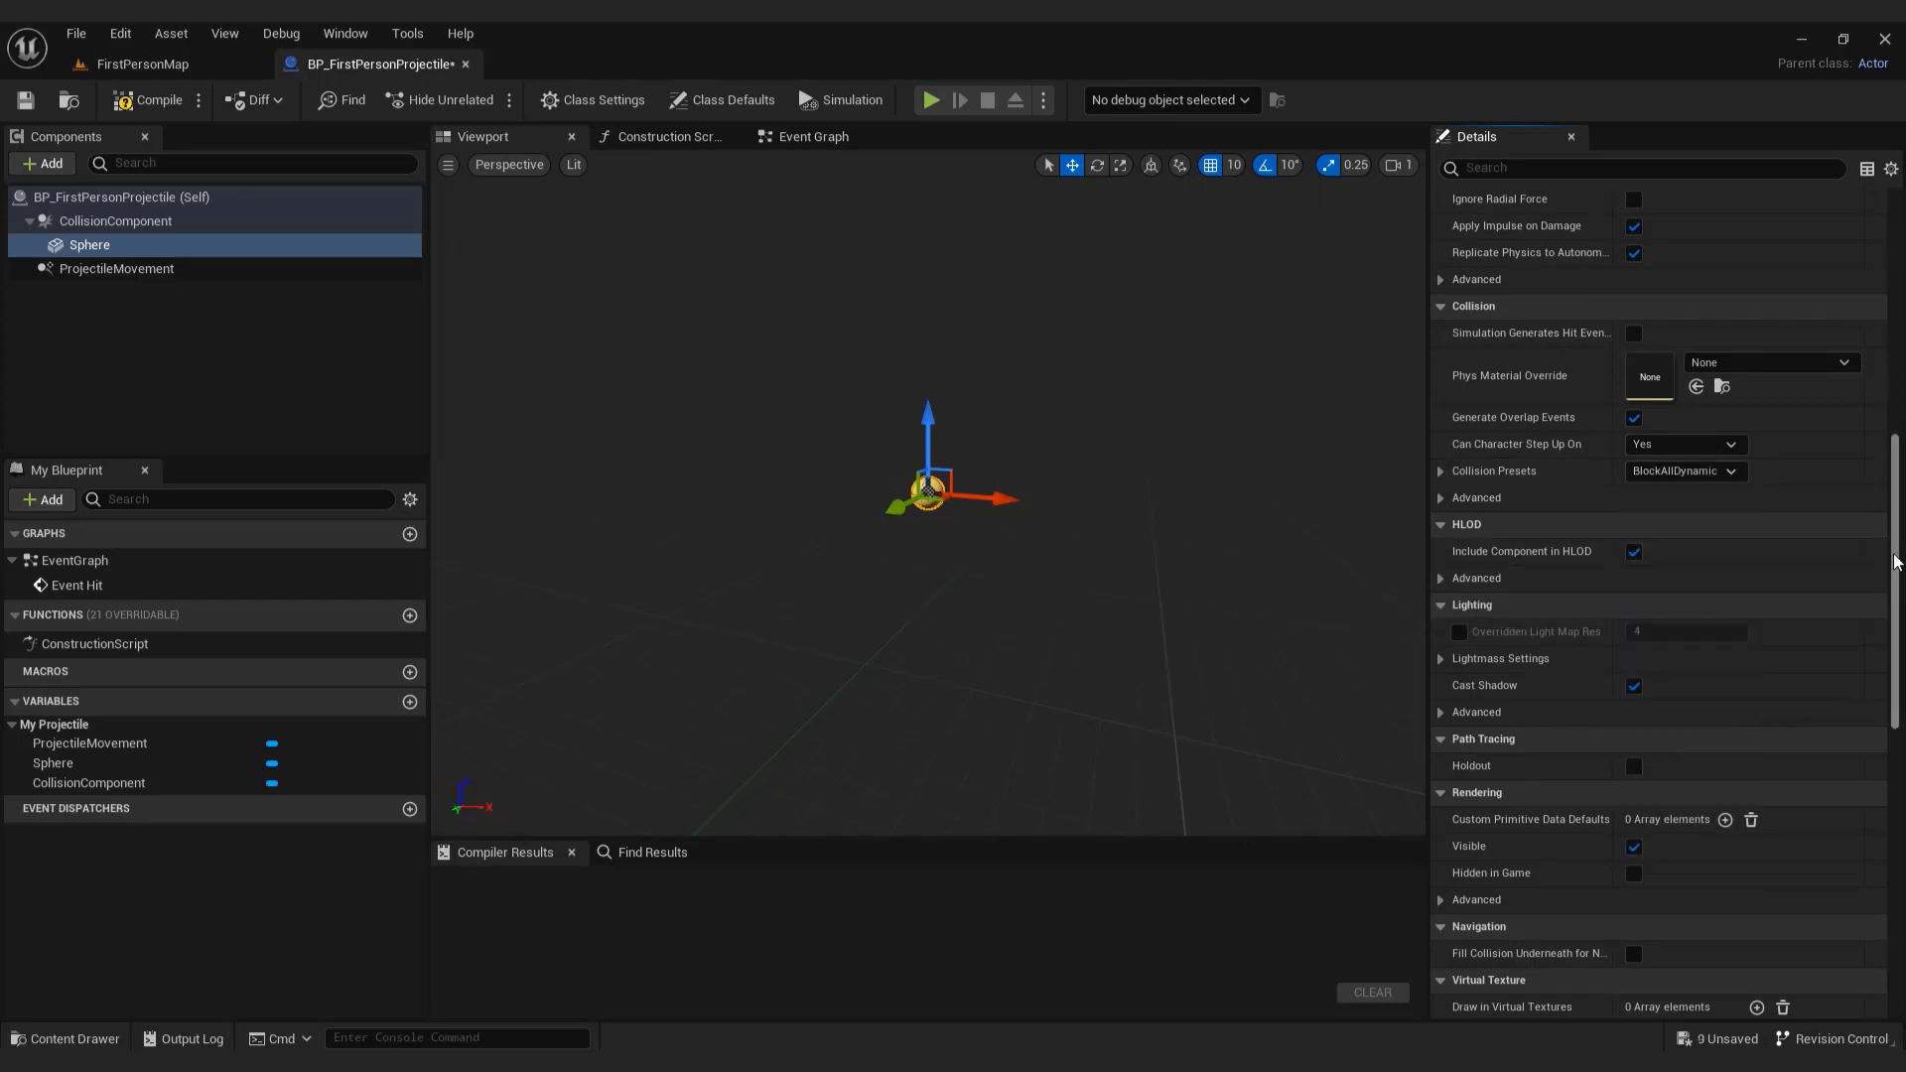
scroll(1895, 561, "up", 4)
scroll(1897, 562, "up", 4)
scroll(1896, 561, "up", 4)
scroll(1897, 562, "up", 4)
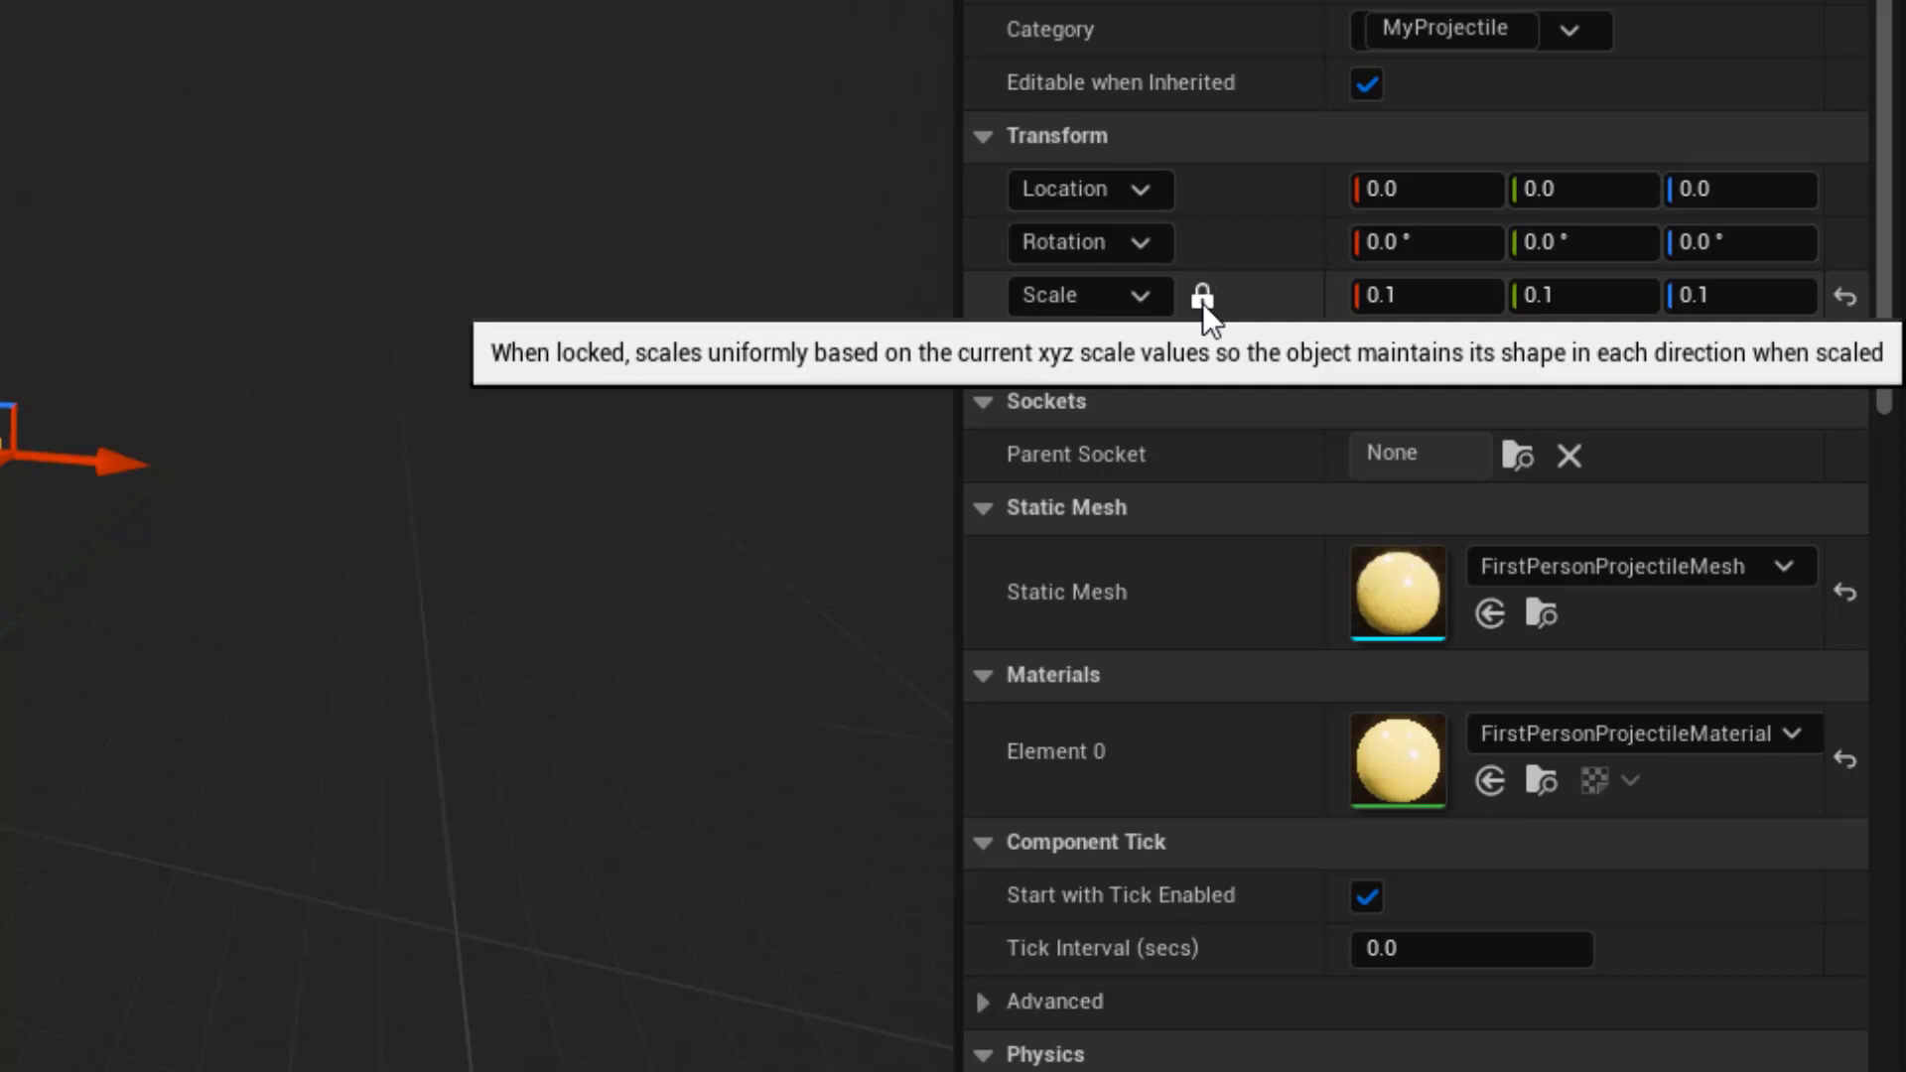
Scale the projectile Sphere uniformly to 0.5, then compile and save the Blueprint.
left_click(1439, 298)
type("0.5")
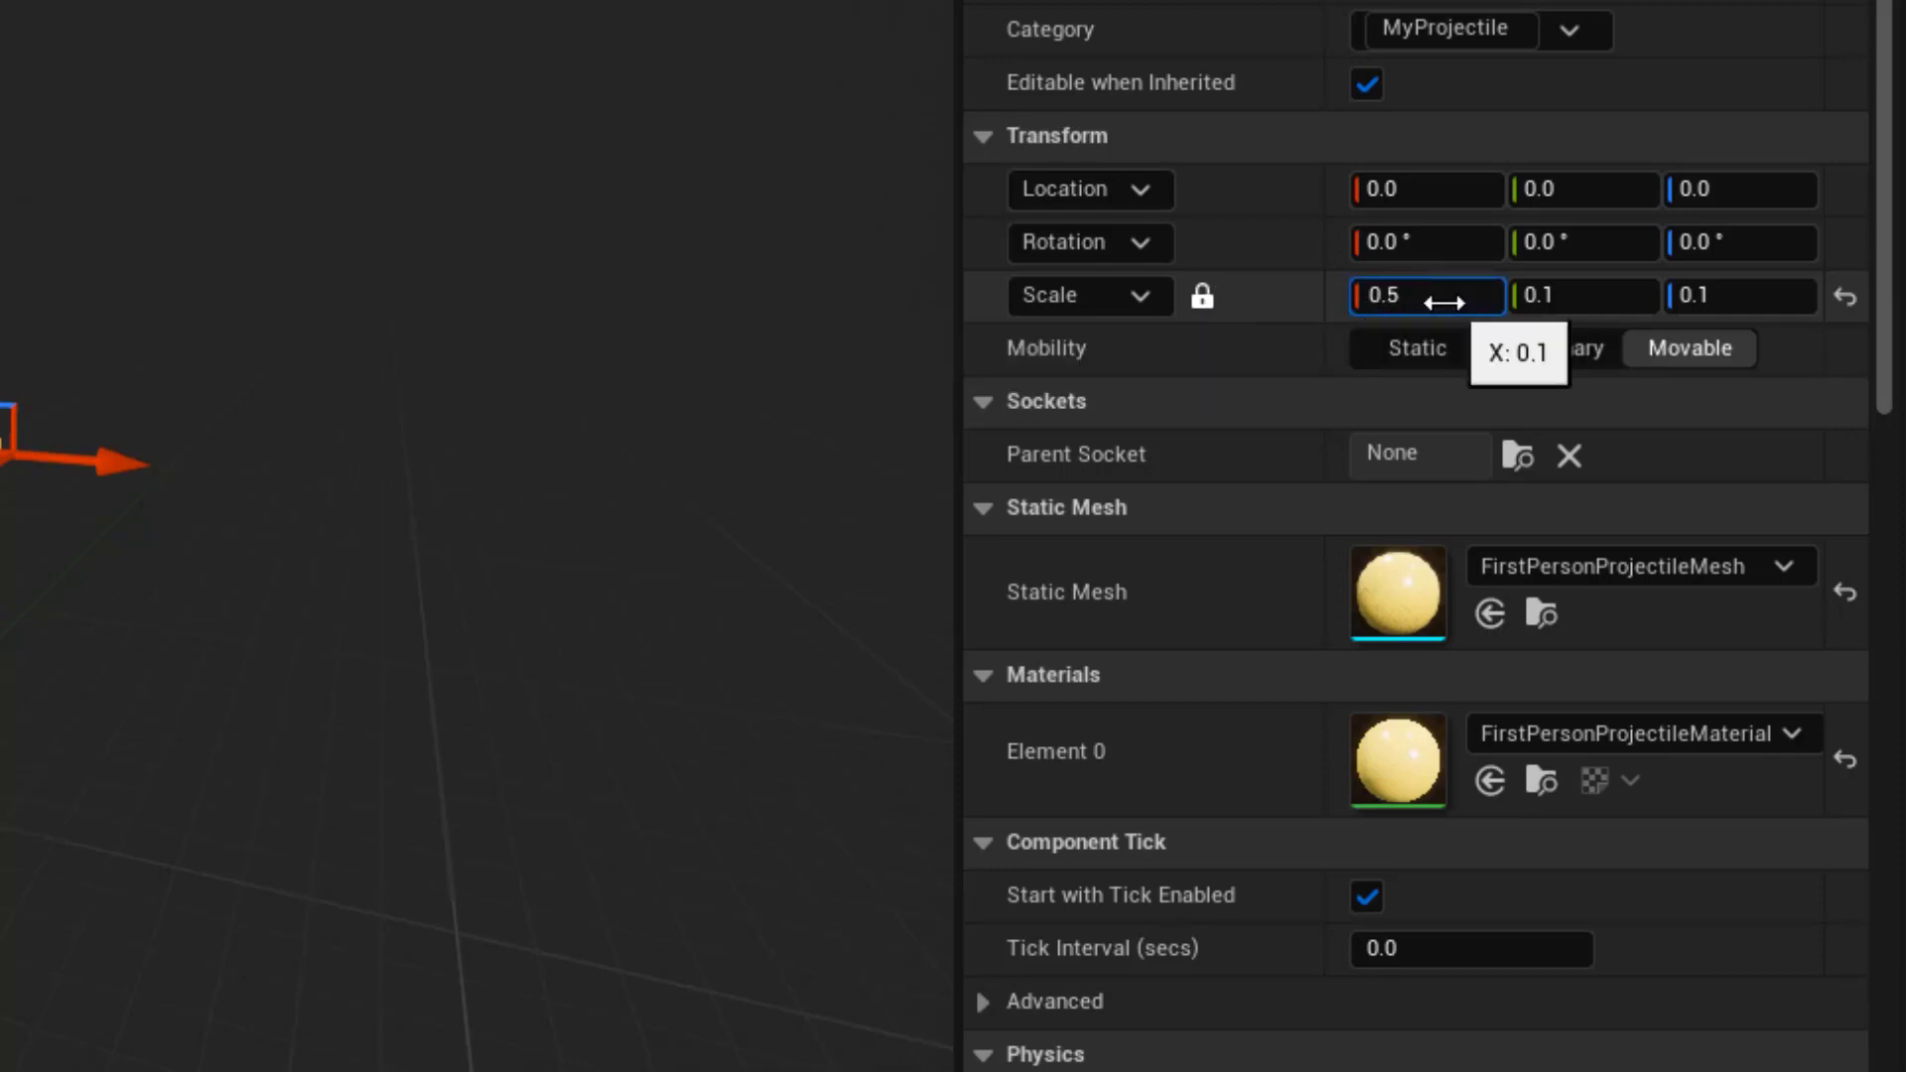
key("Return")
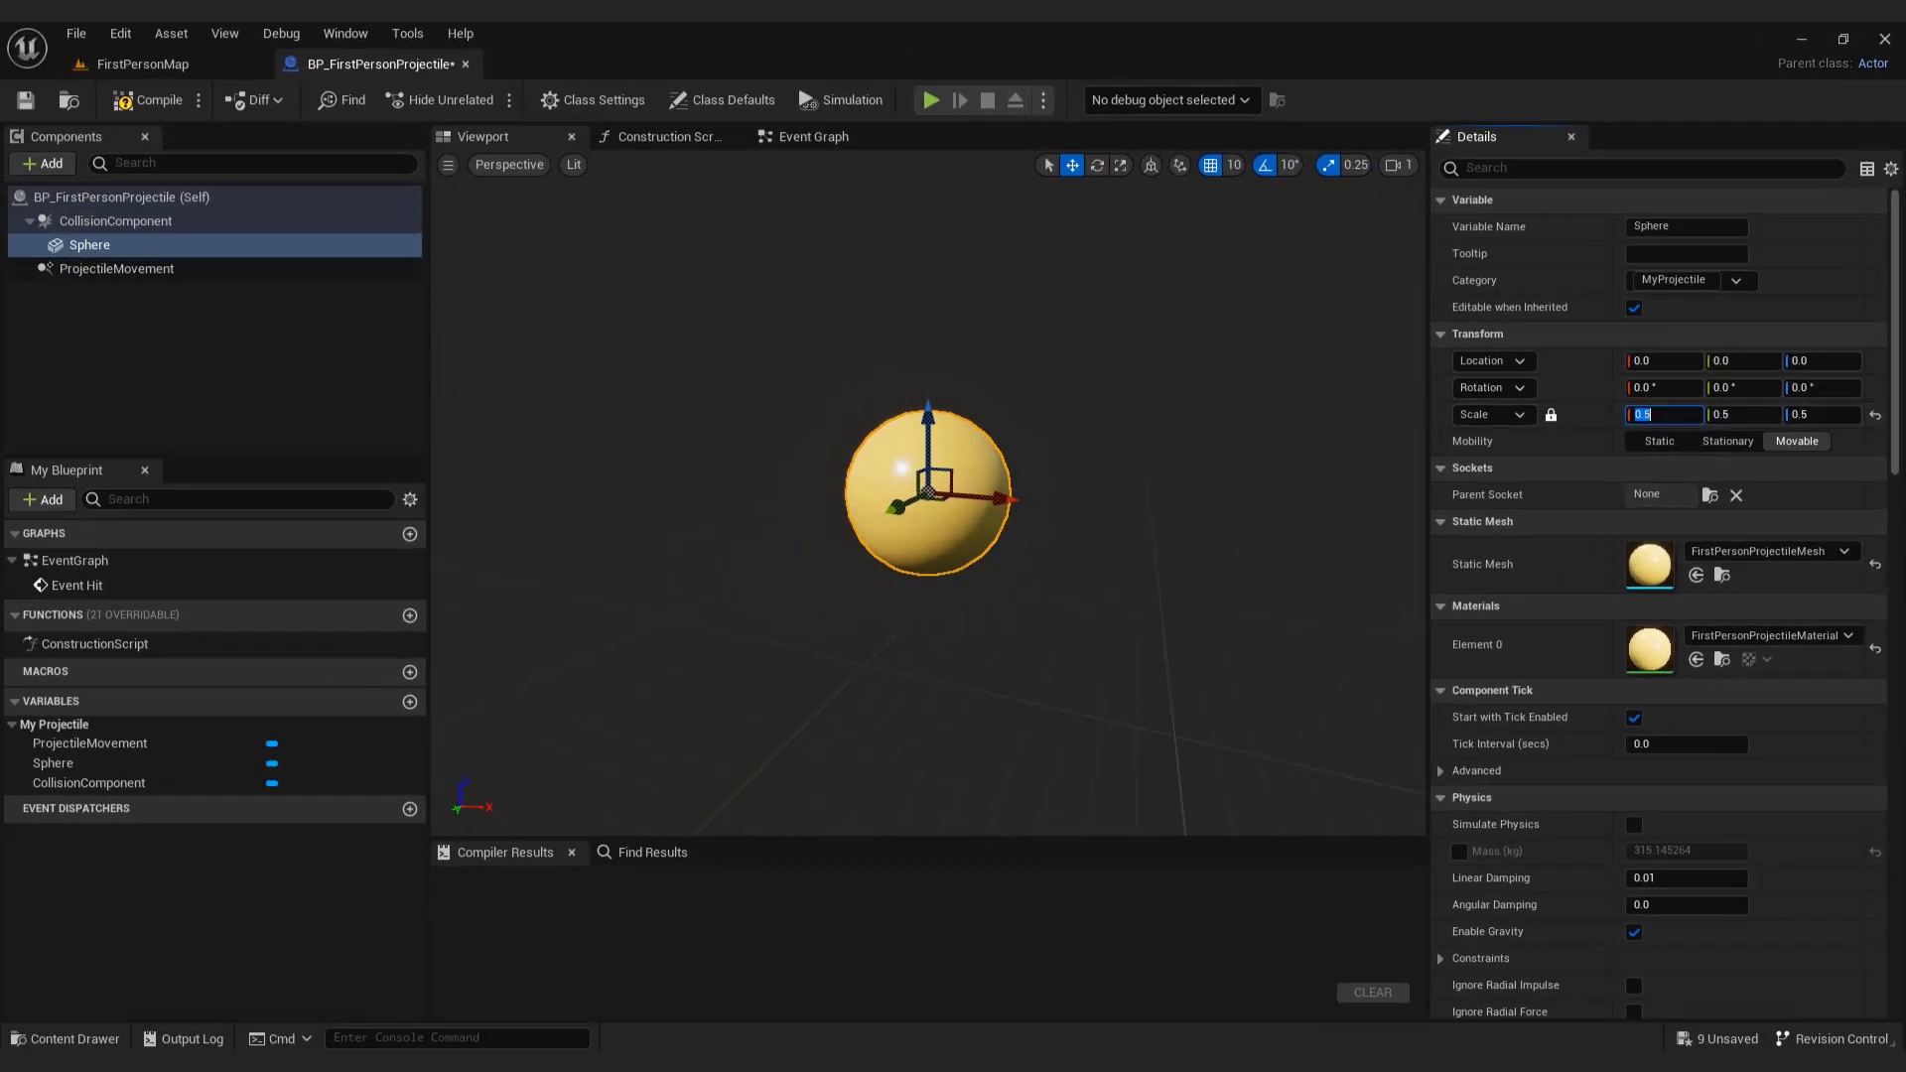
left_click(147, 105)
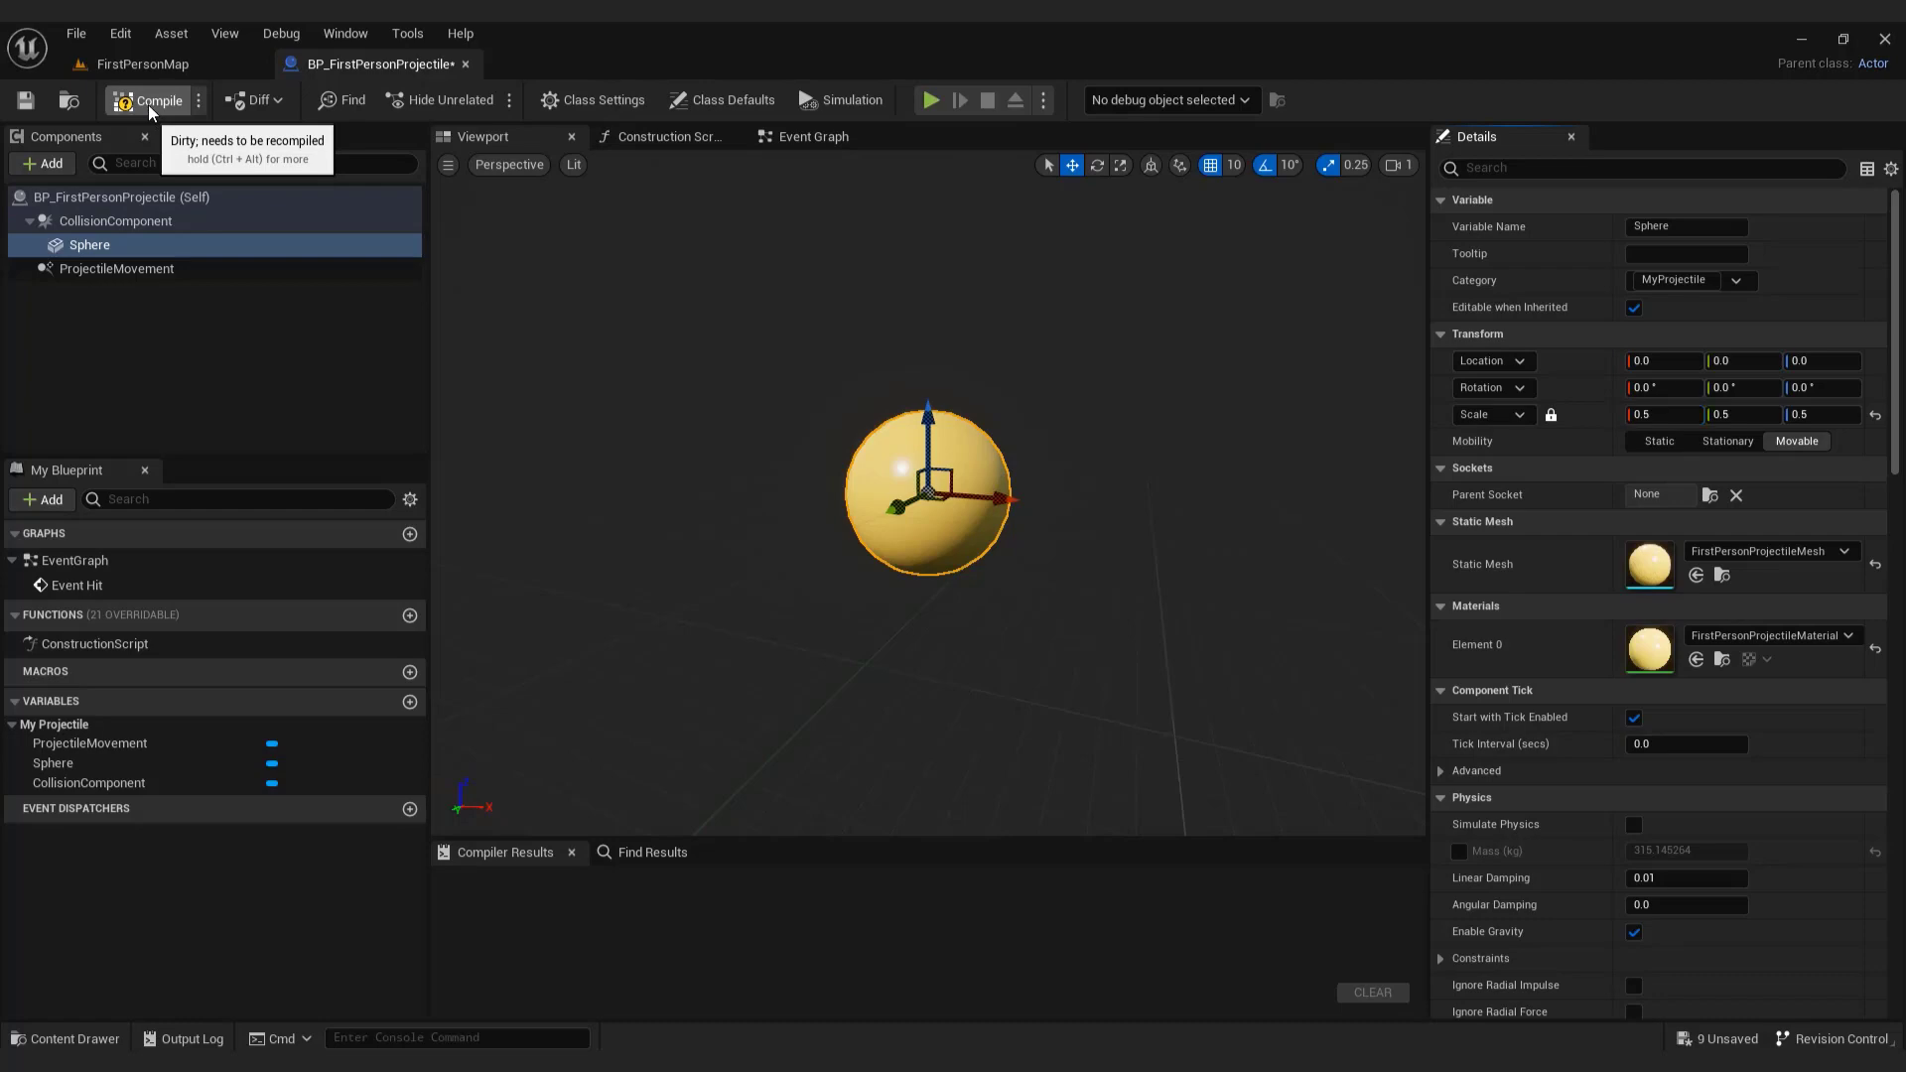
left_click(28, 102)
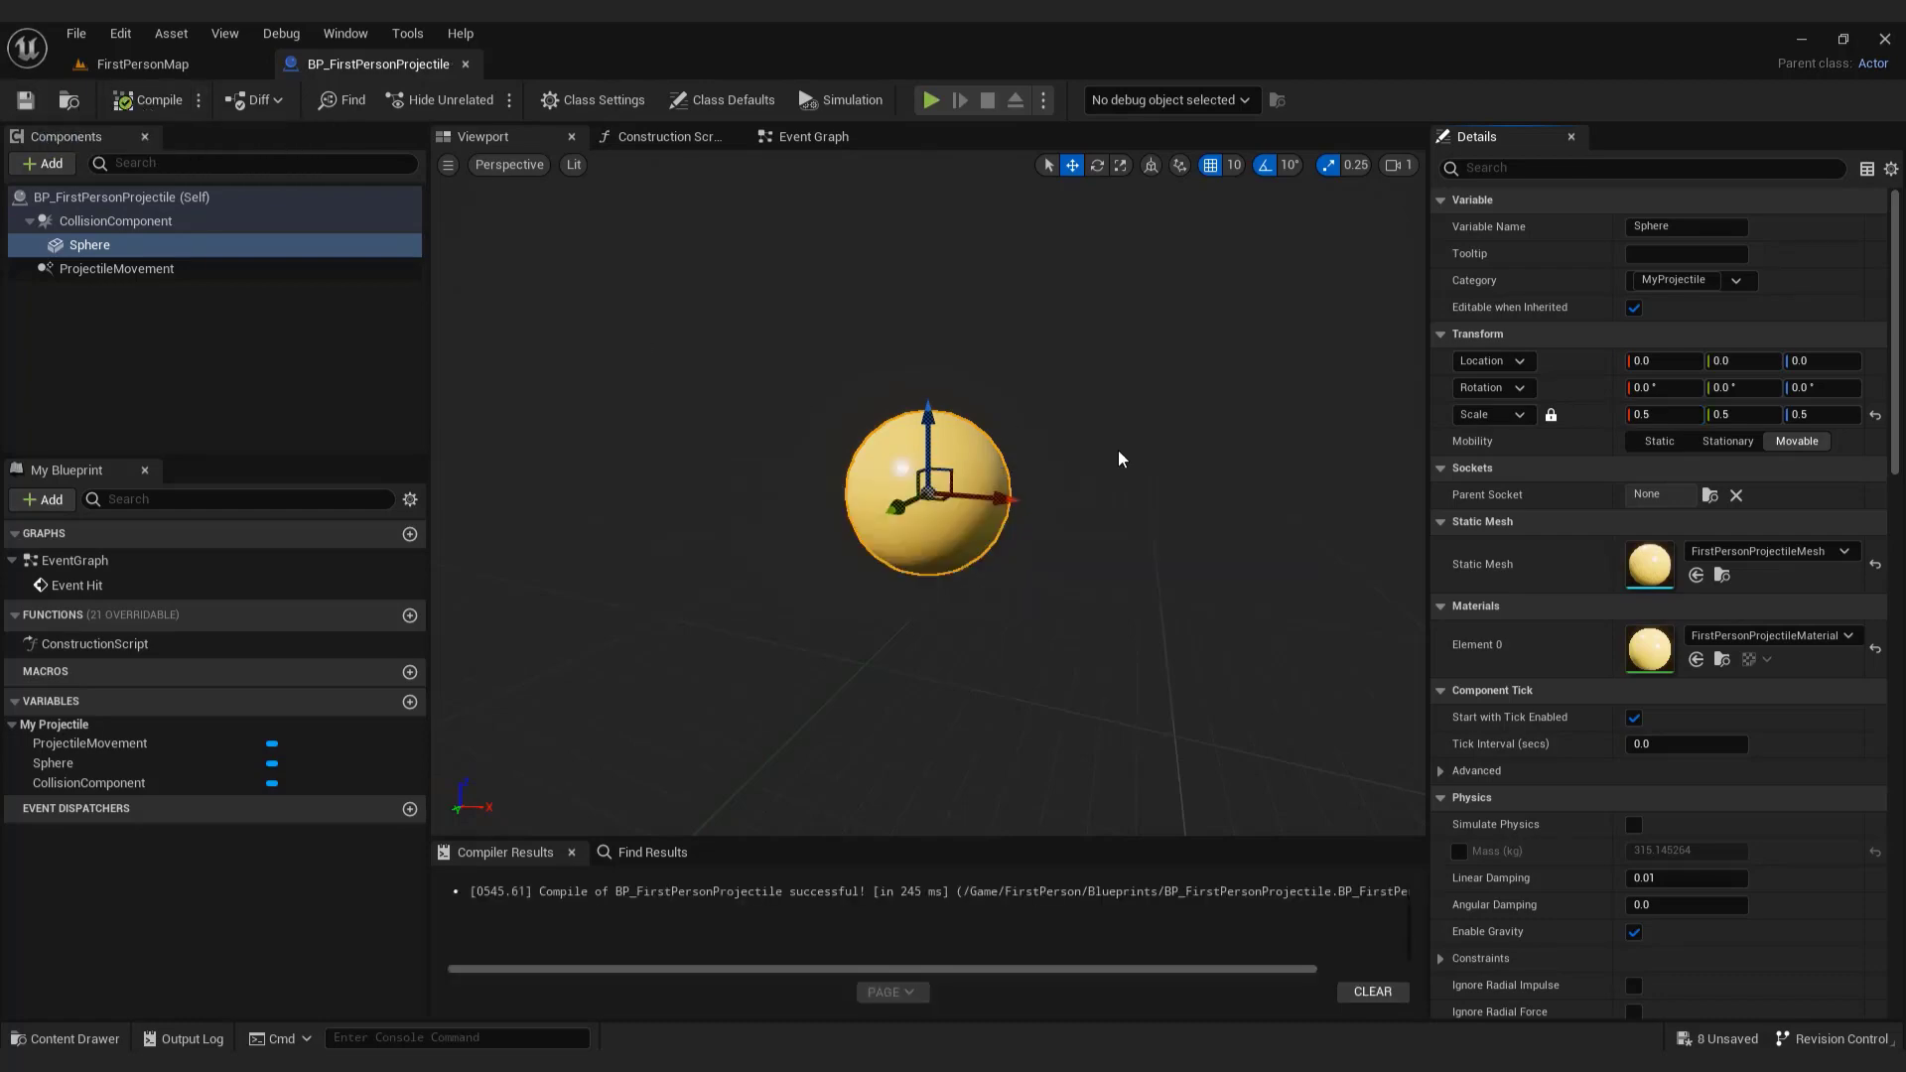
Start playing FirstPersonMap and walk forward to pick up the rifle.
left_click(141, 63)
left_click(430, 100)
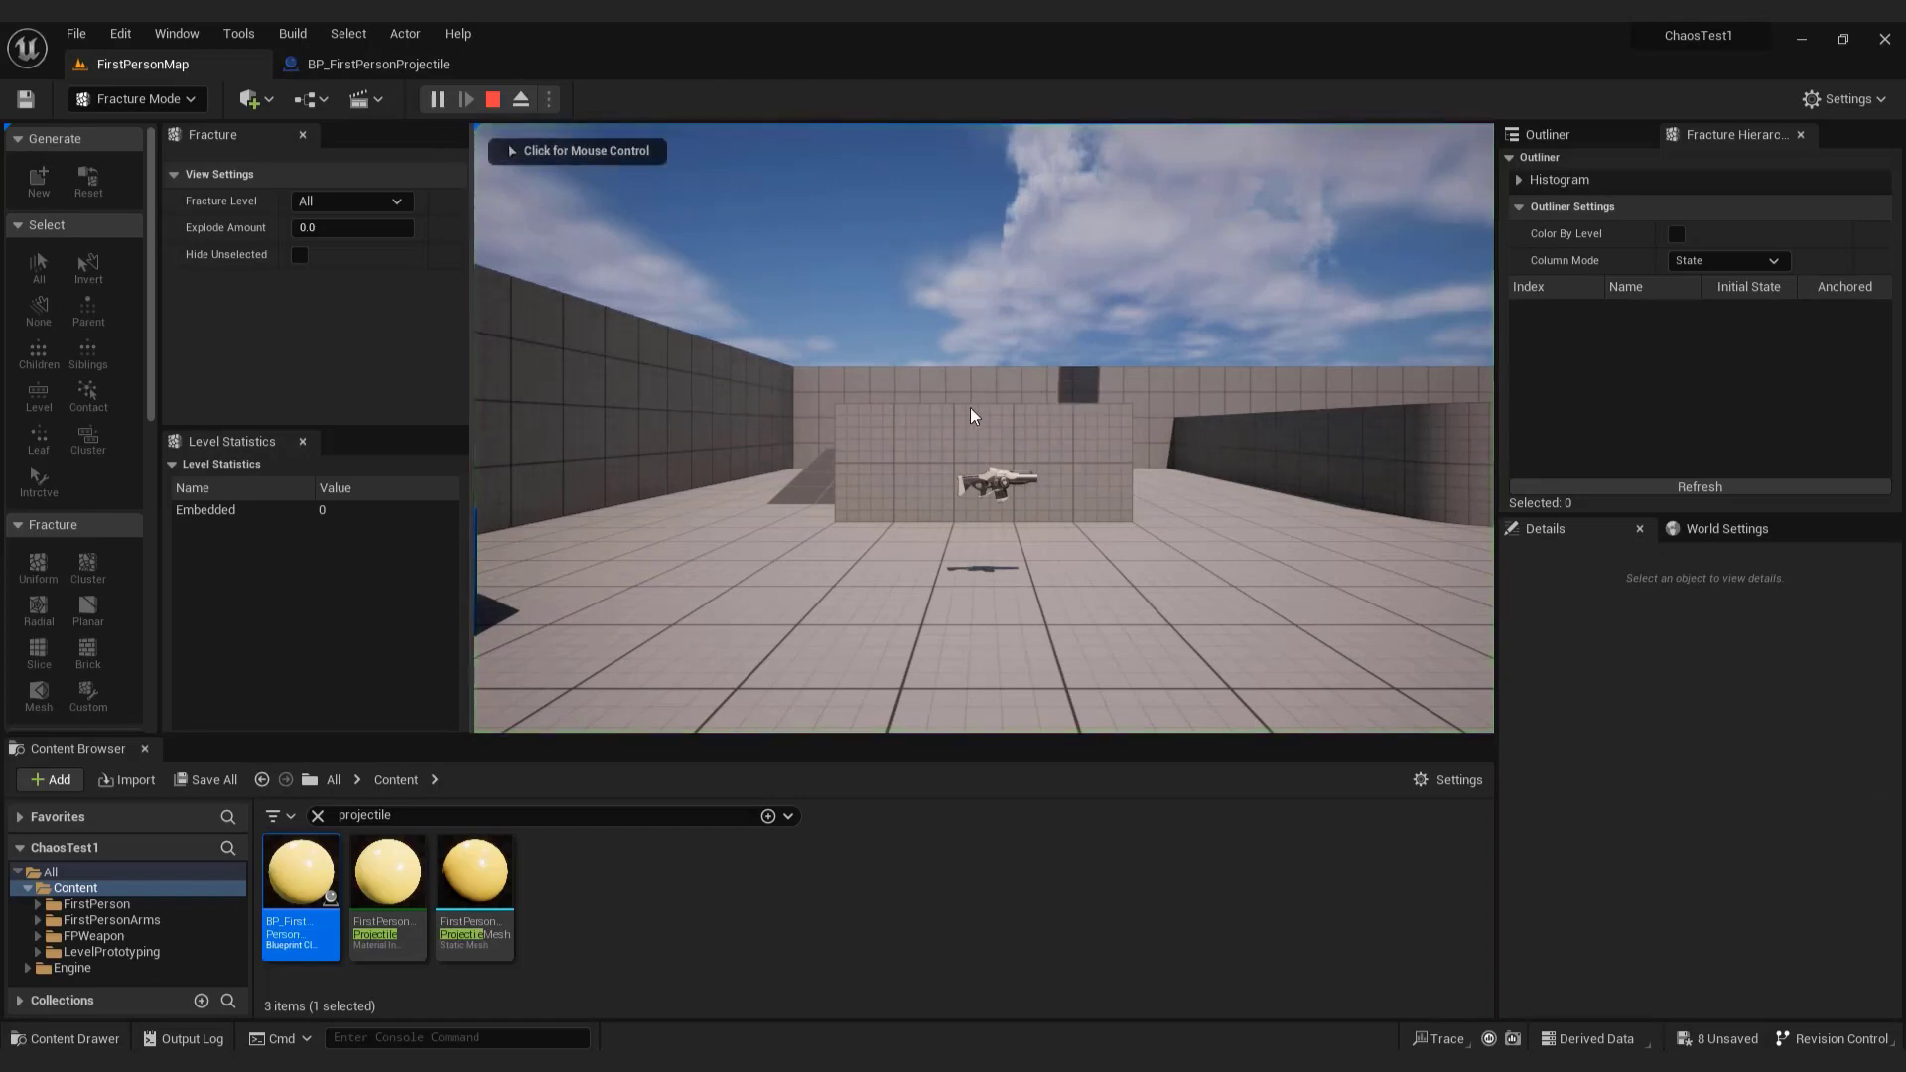
left_click(1085, 402)
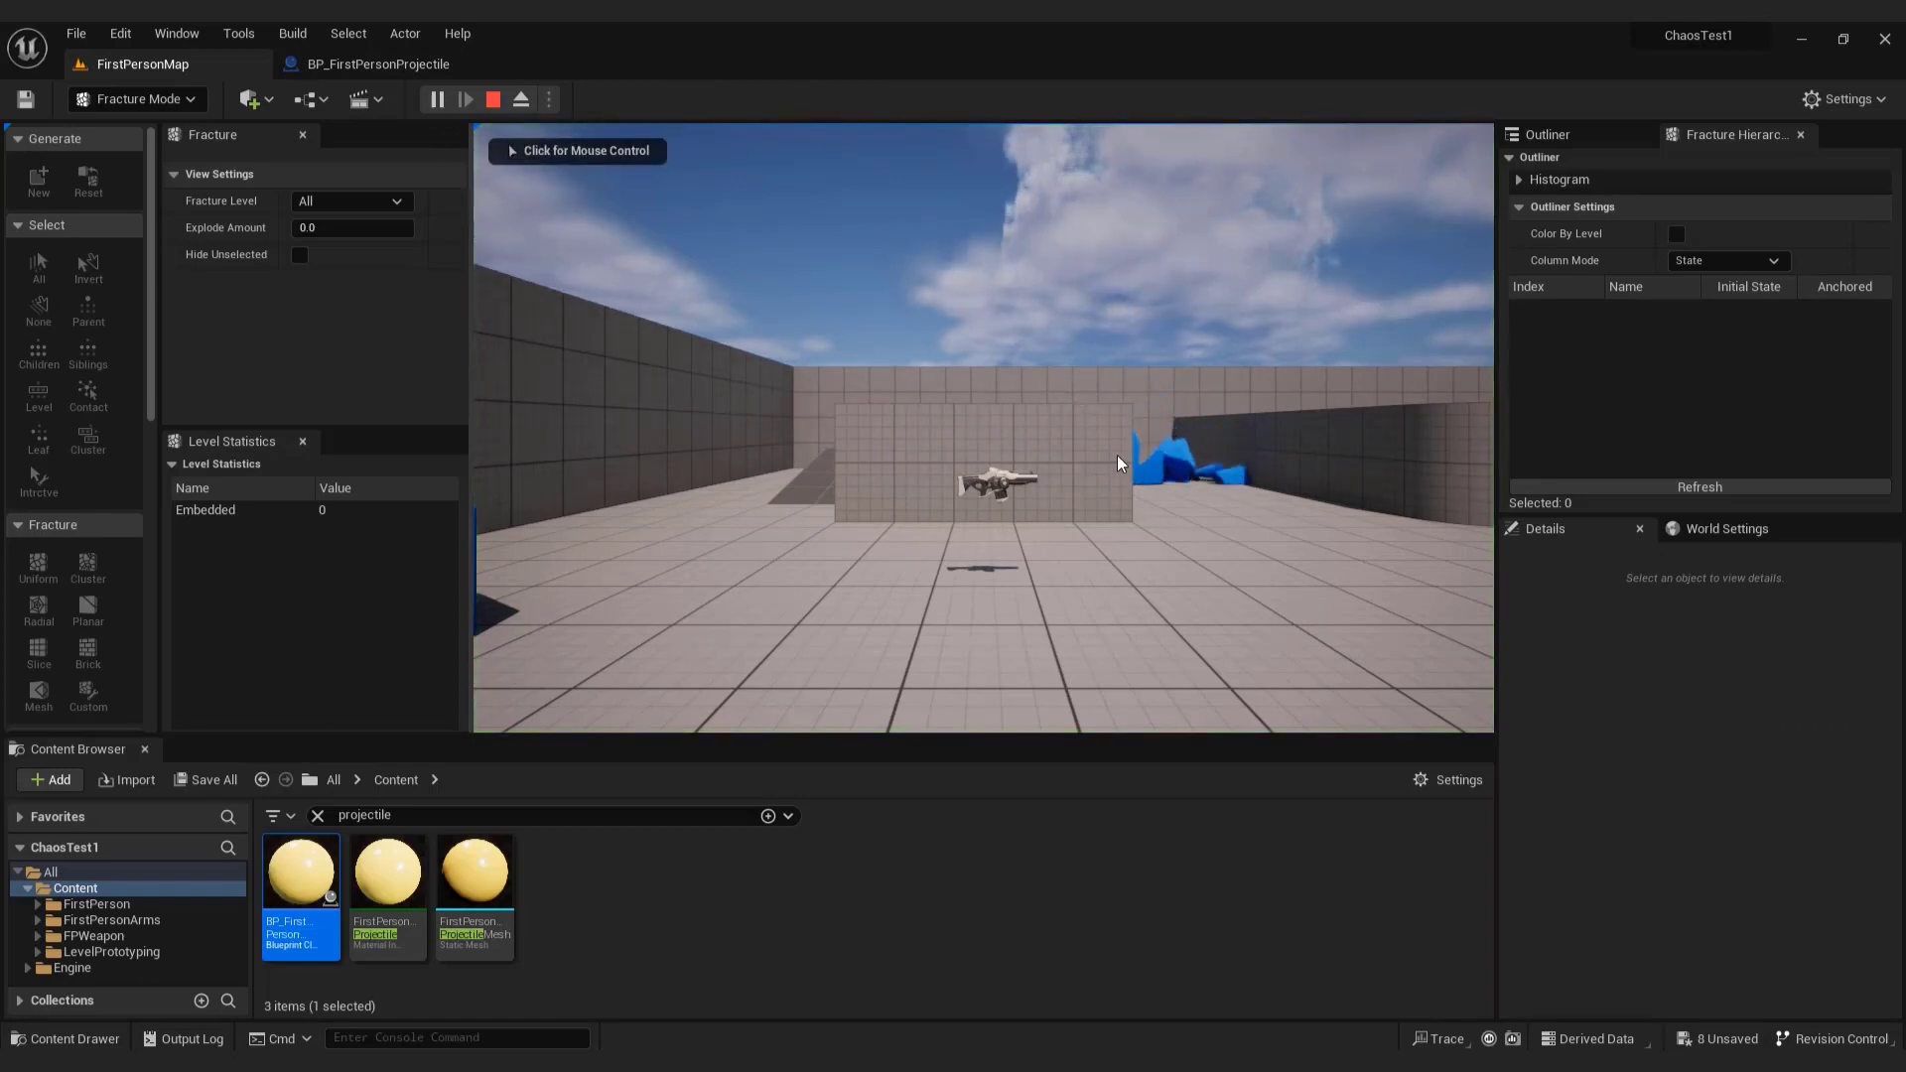
key("w")
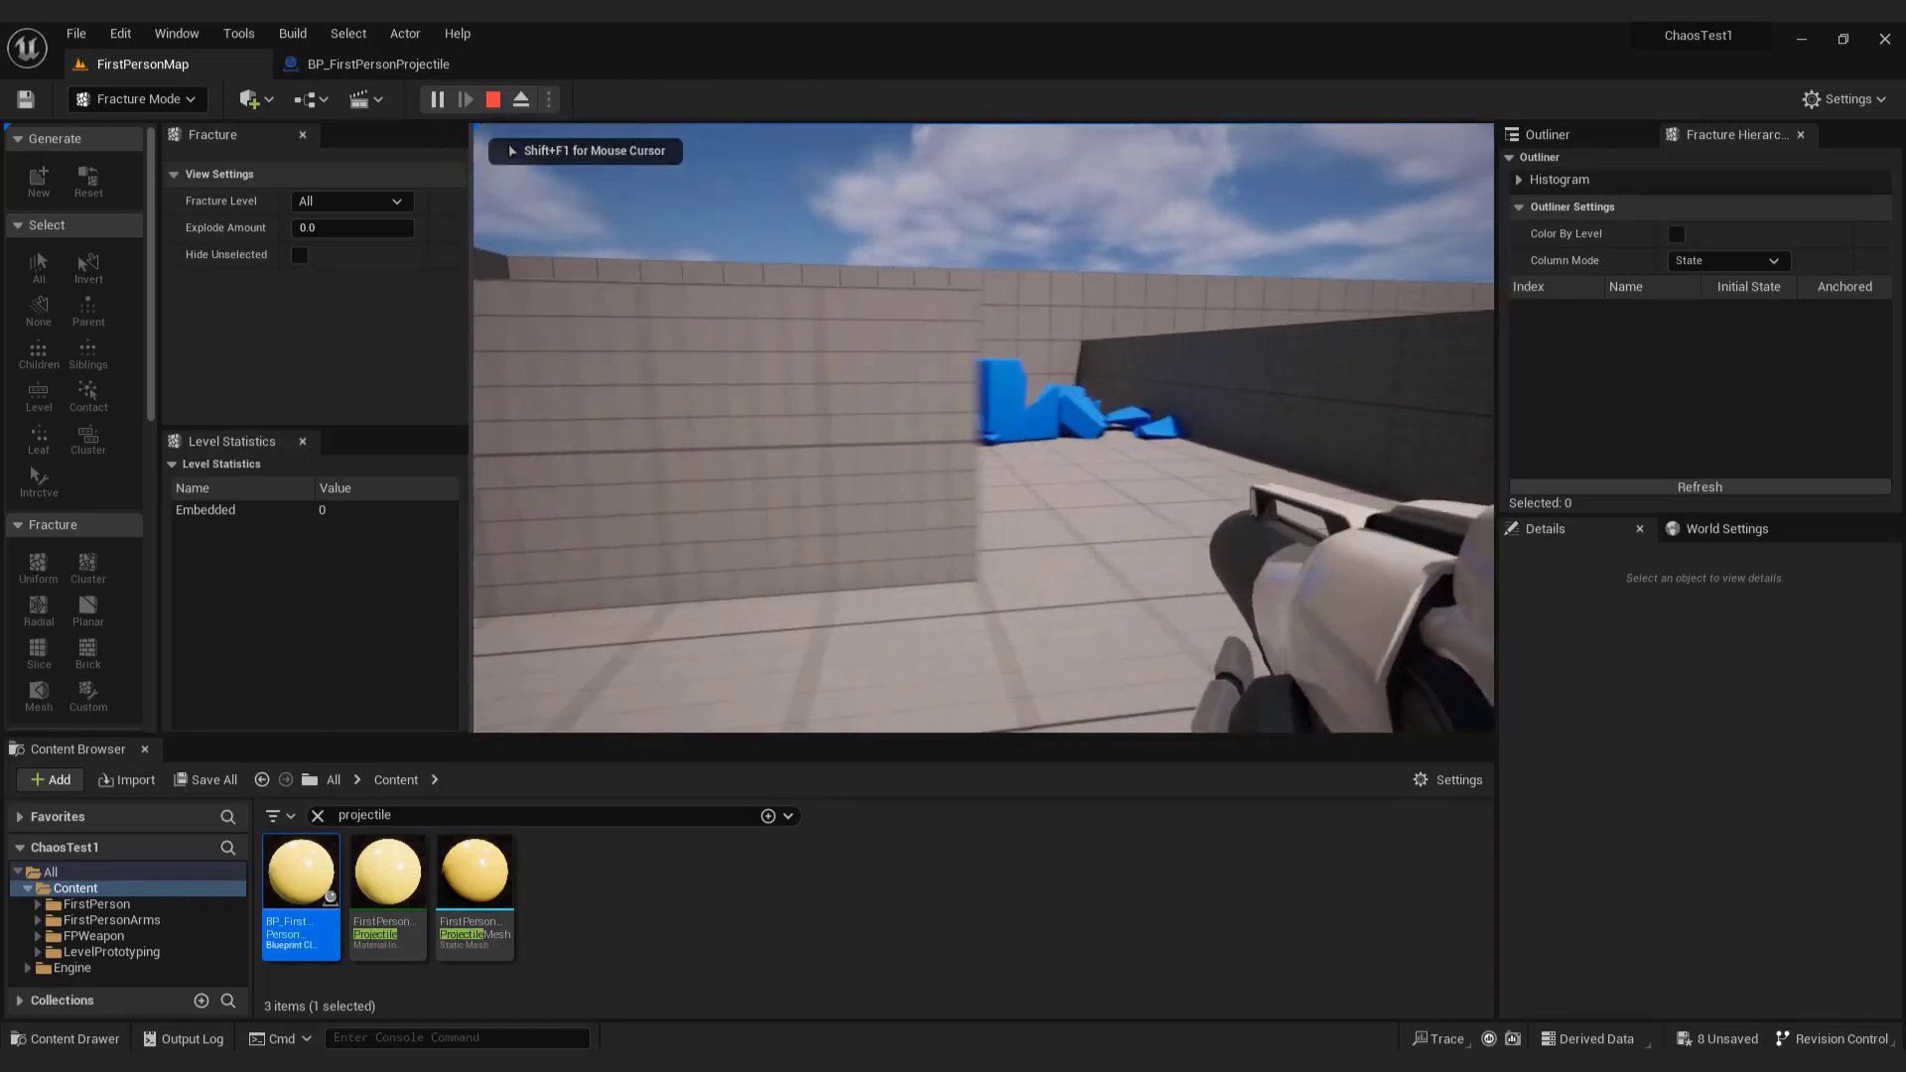
key("F11")
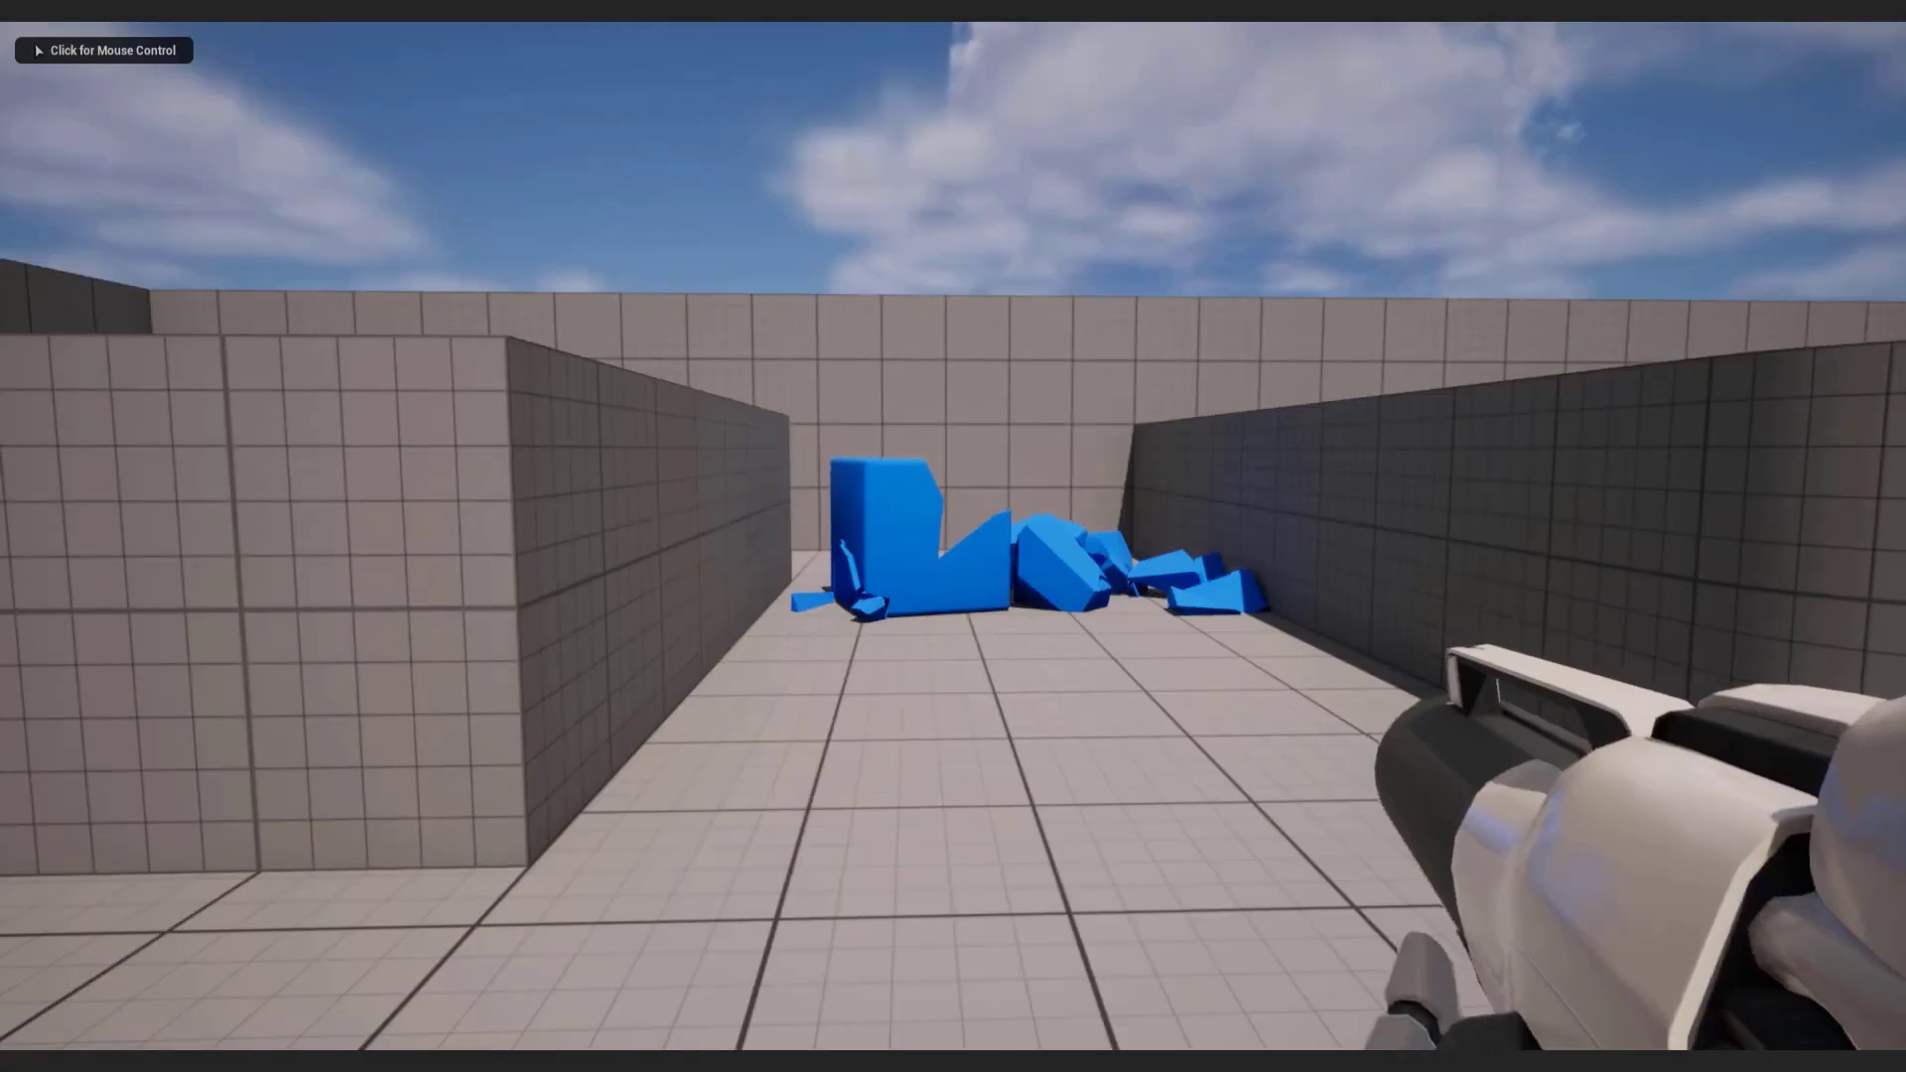
Fire five projectiles into the blue cubes, then stop play and restore the editor layout.
left_click(1093, 487)
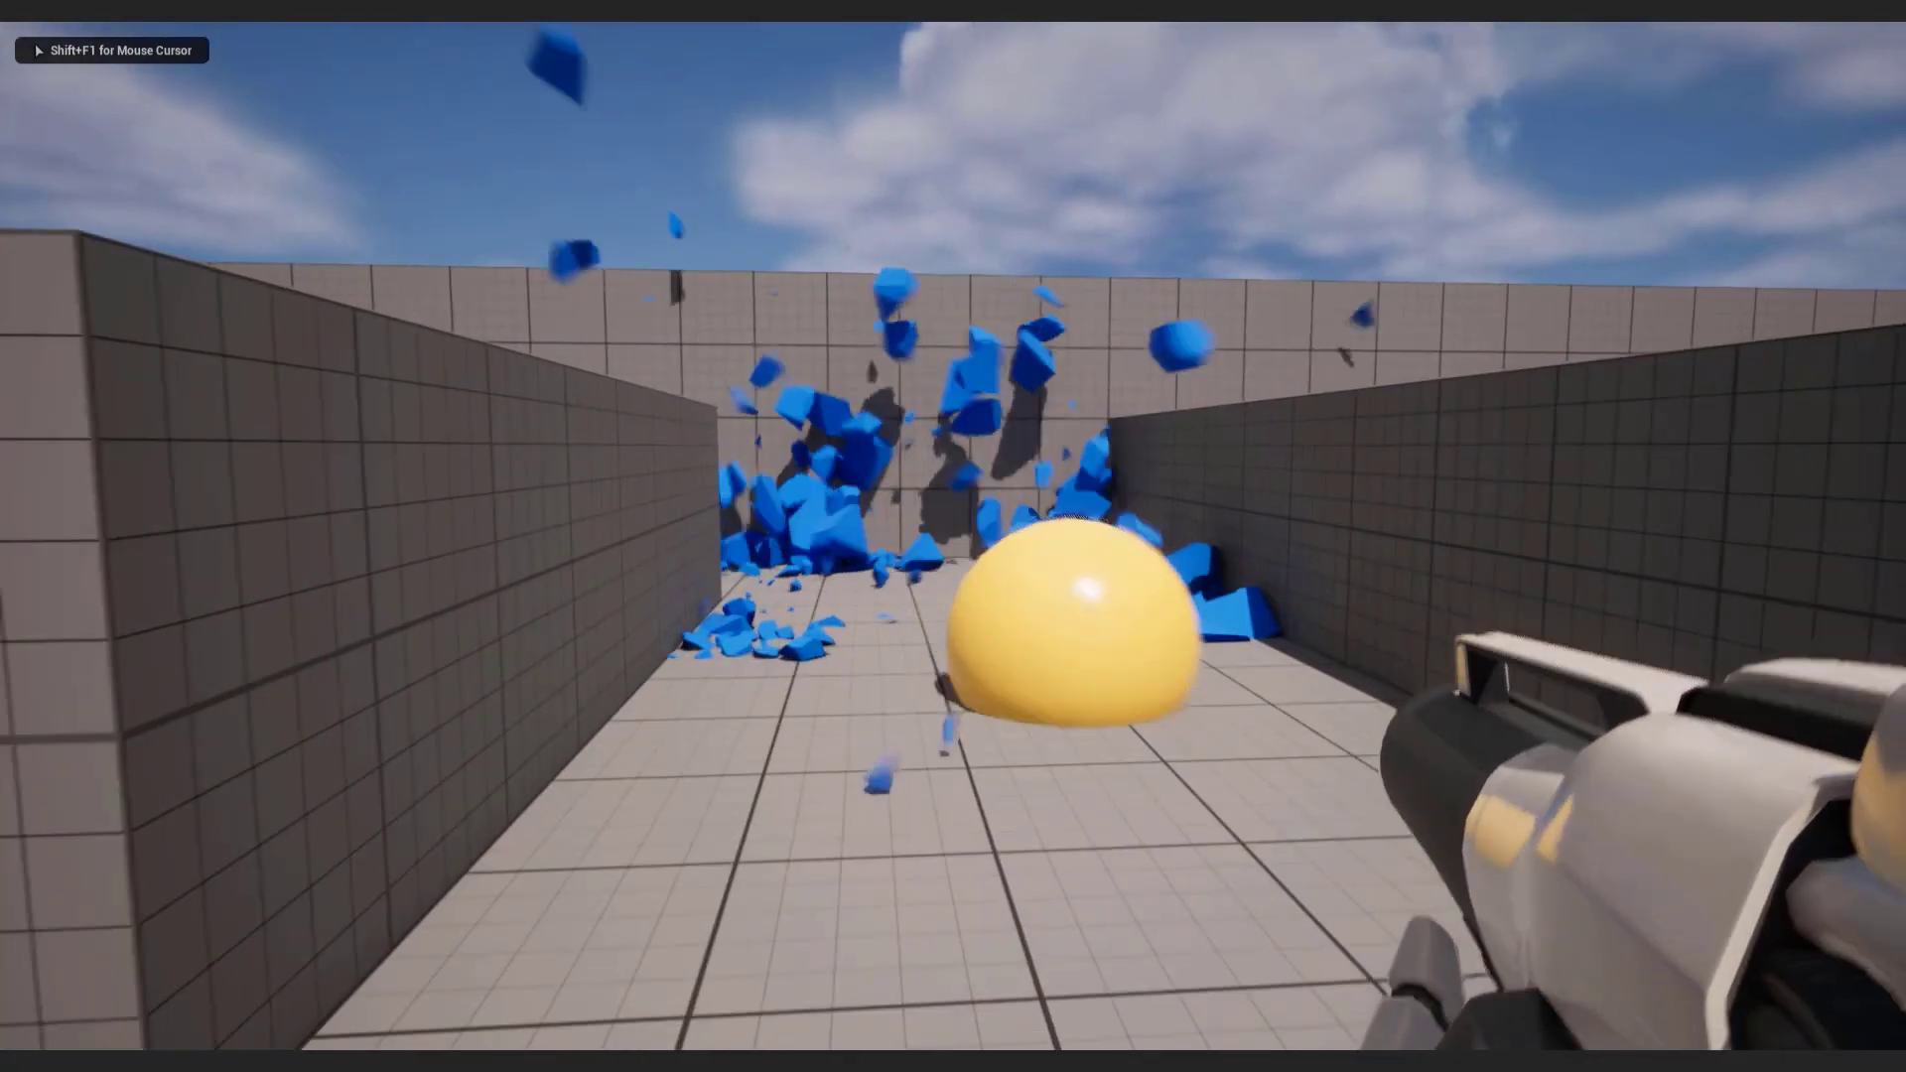
left_click(955, 536)
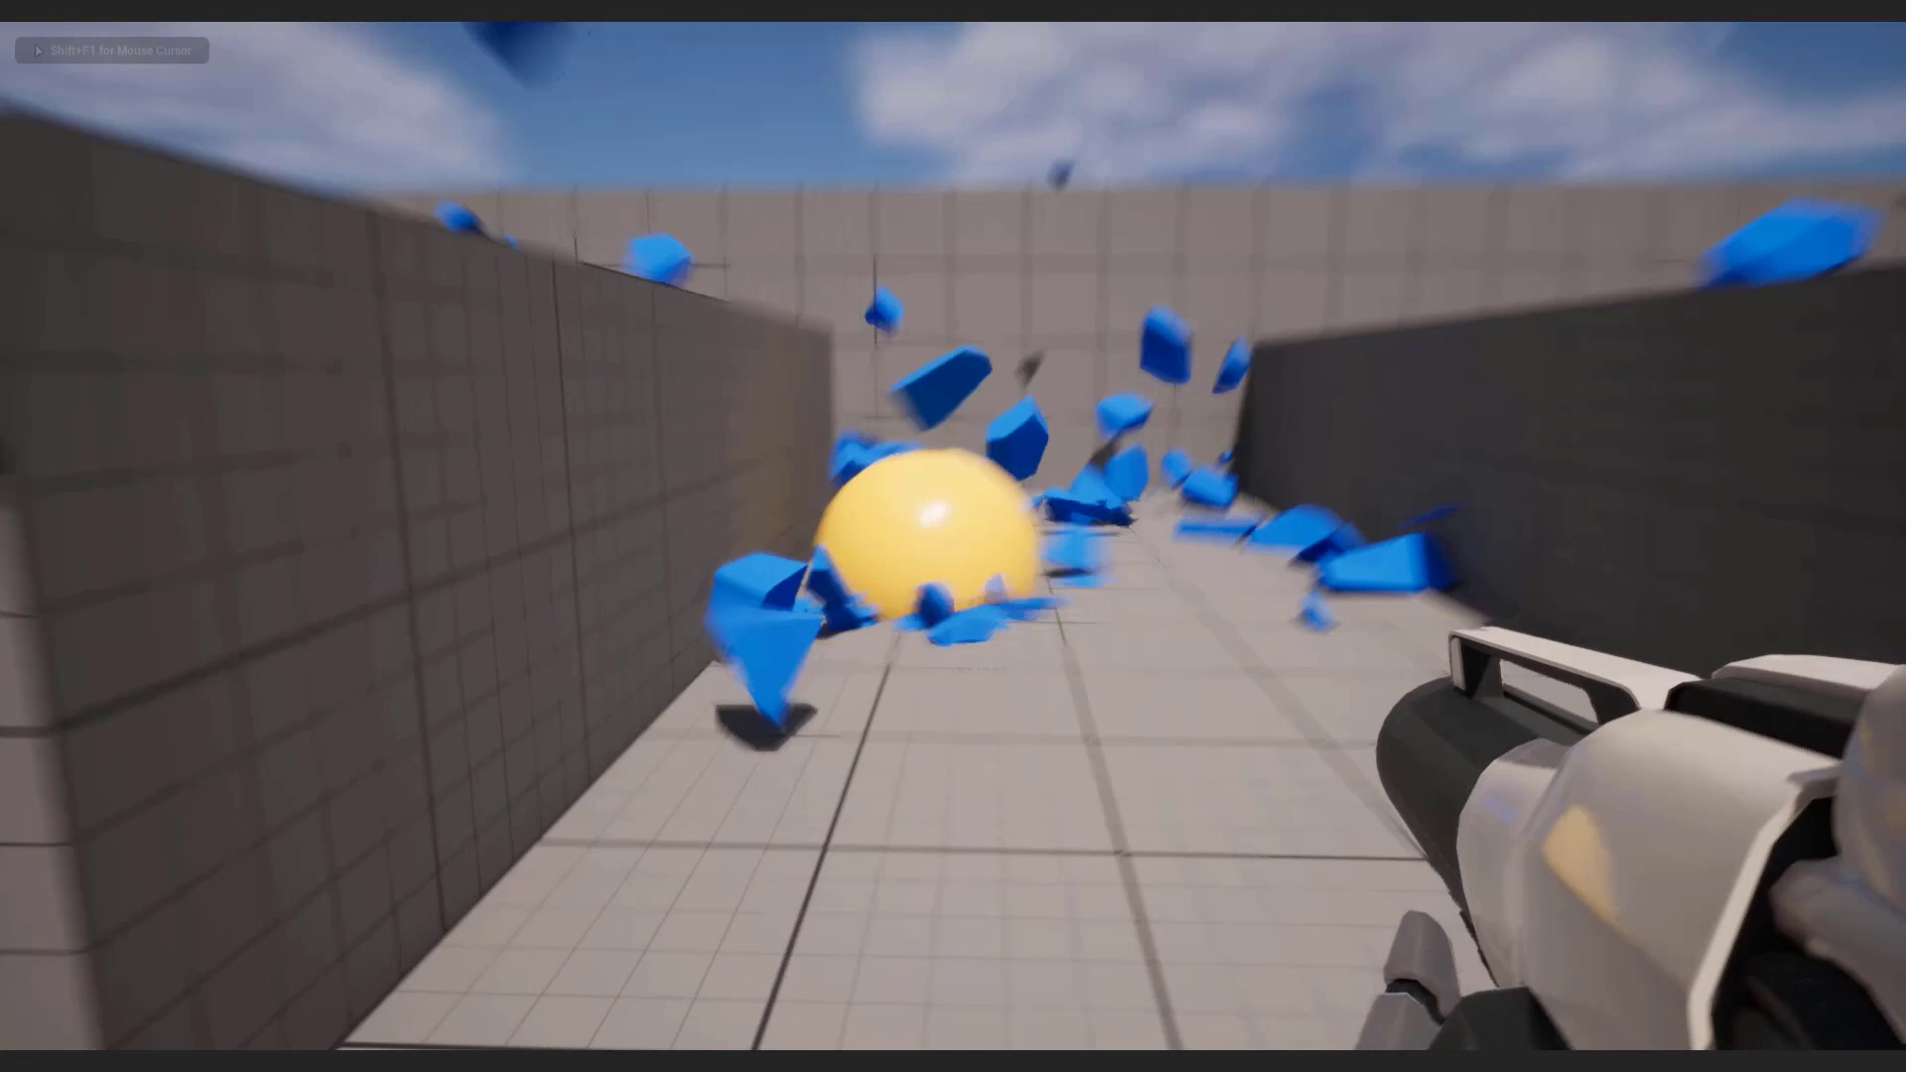
left_click(953, 536)
left_click(954, 536)
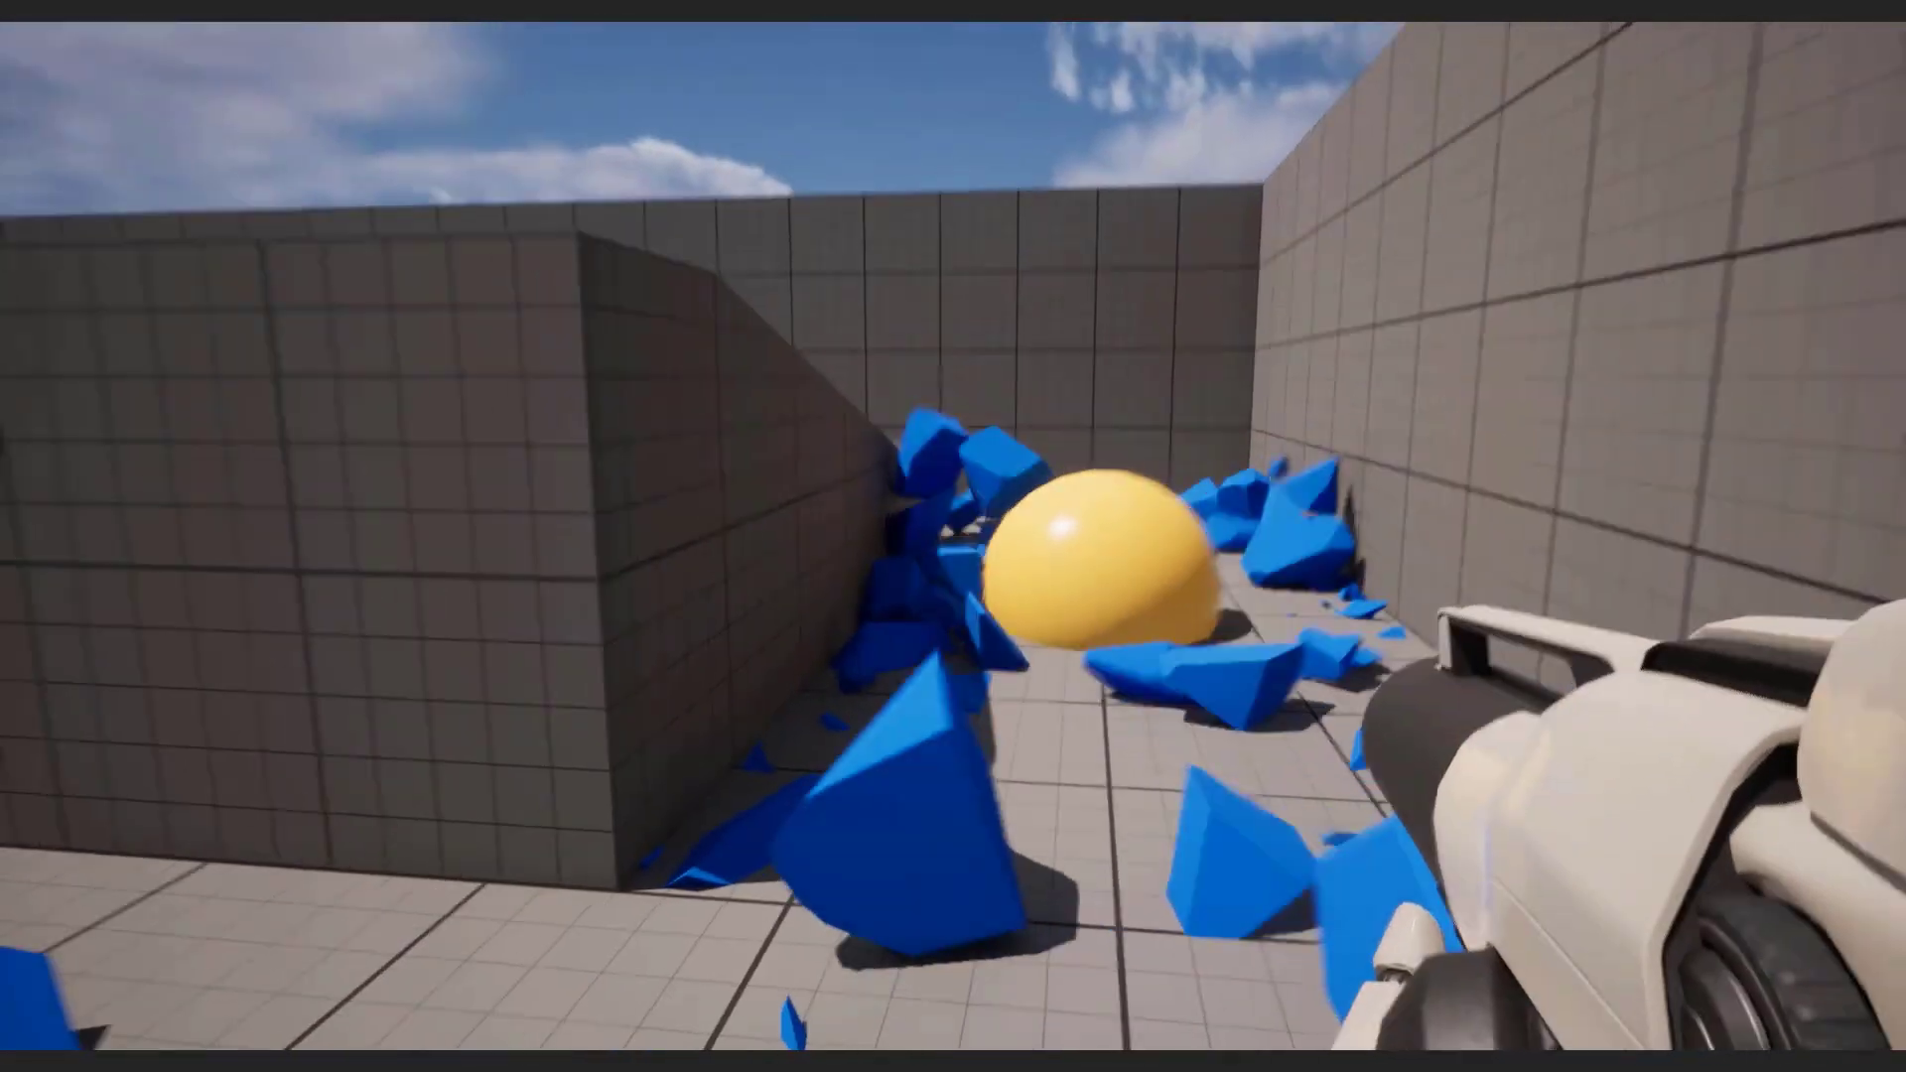
left_click(954, 536)
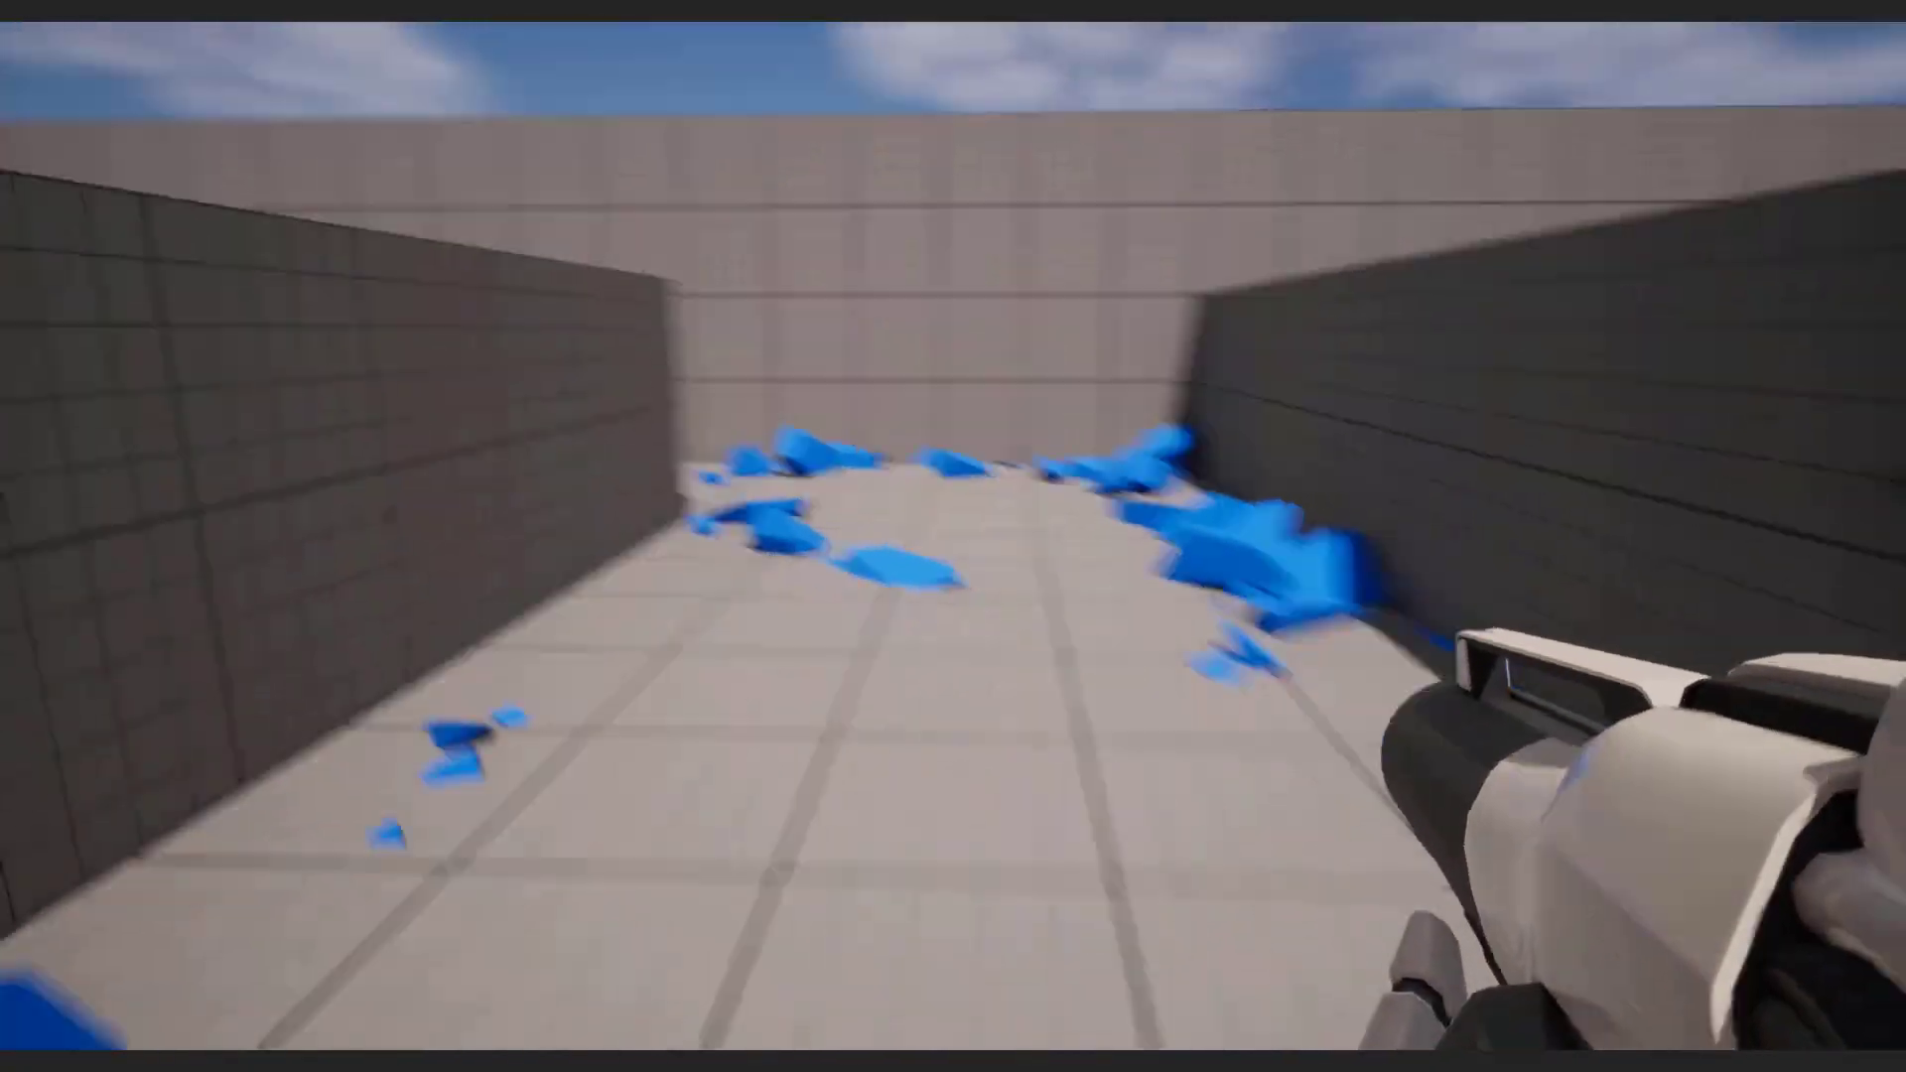
key("Escape")
key("F11")
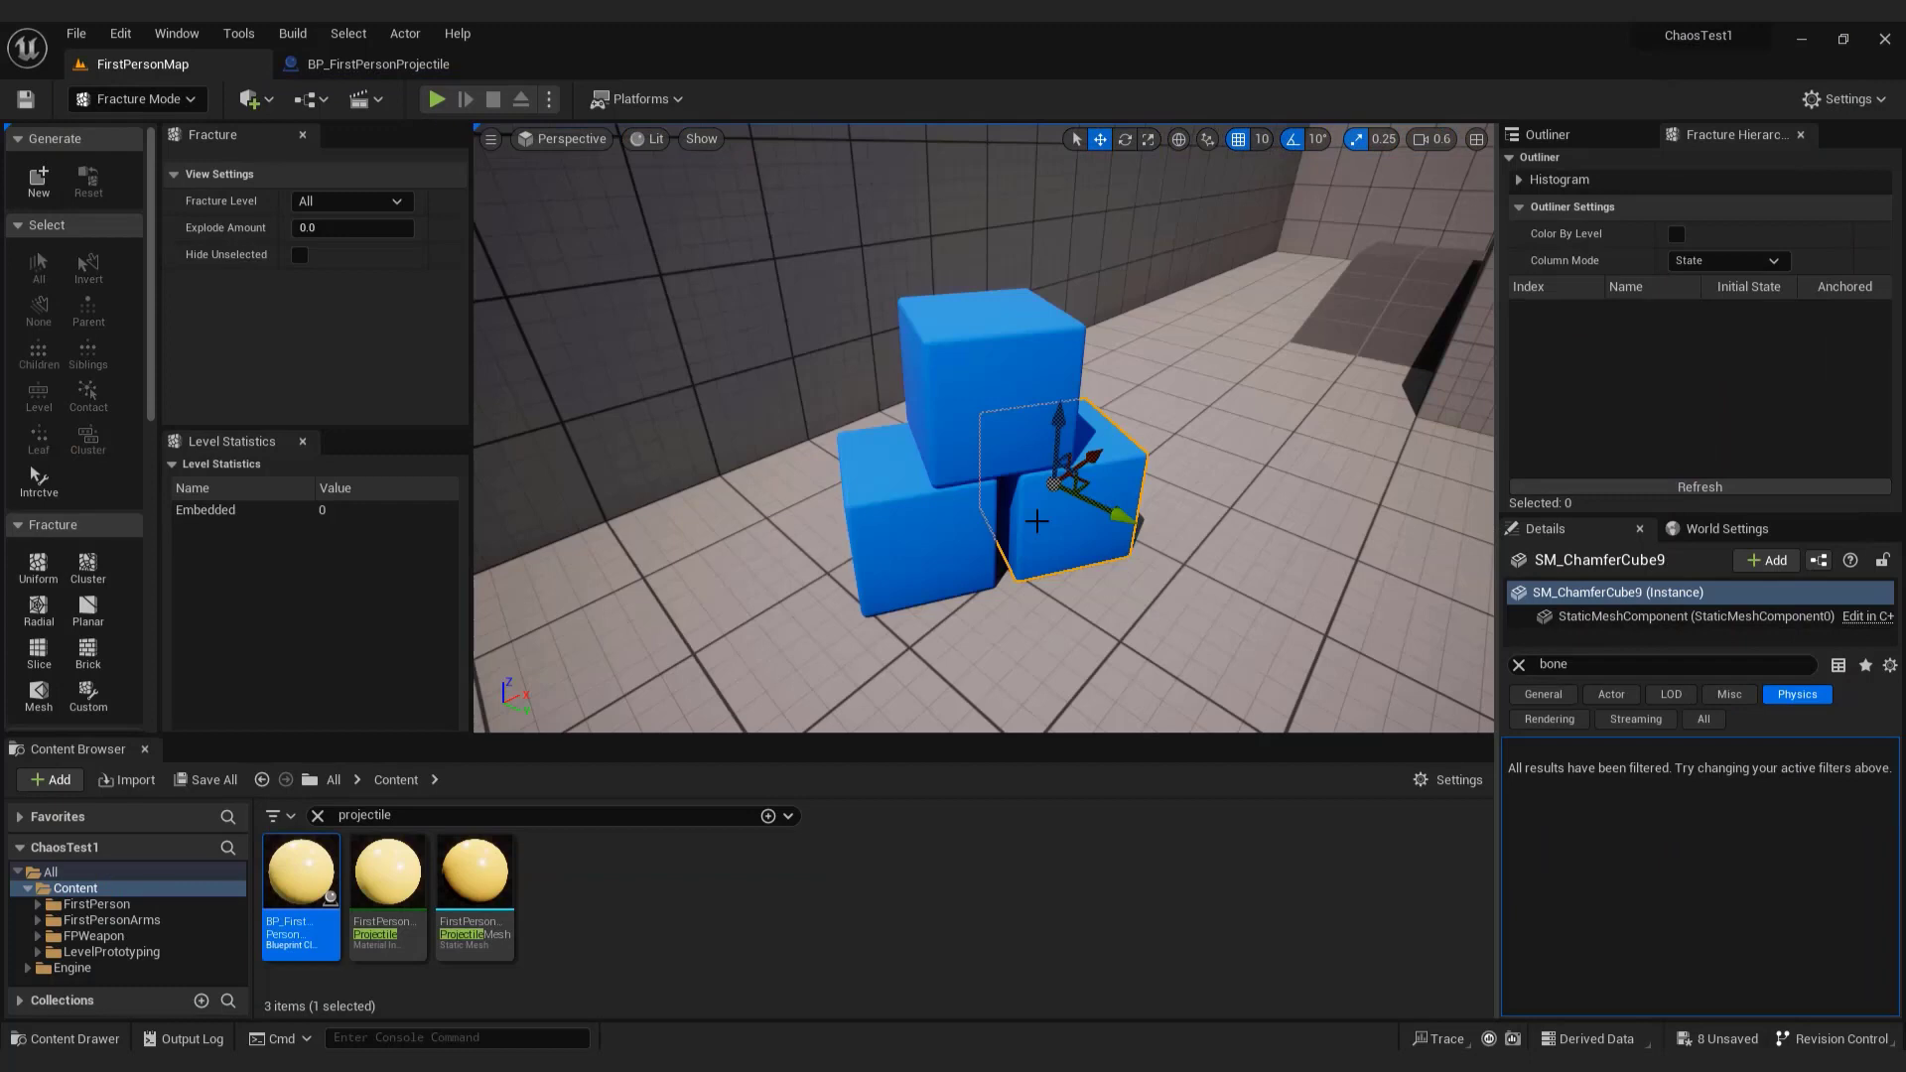
Select the stack's top, lower-left and lower-right blue cubes together.
left_click(959, 384)
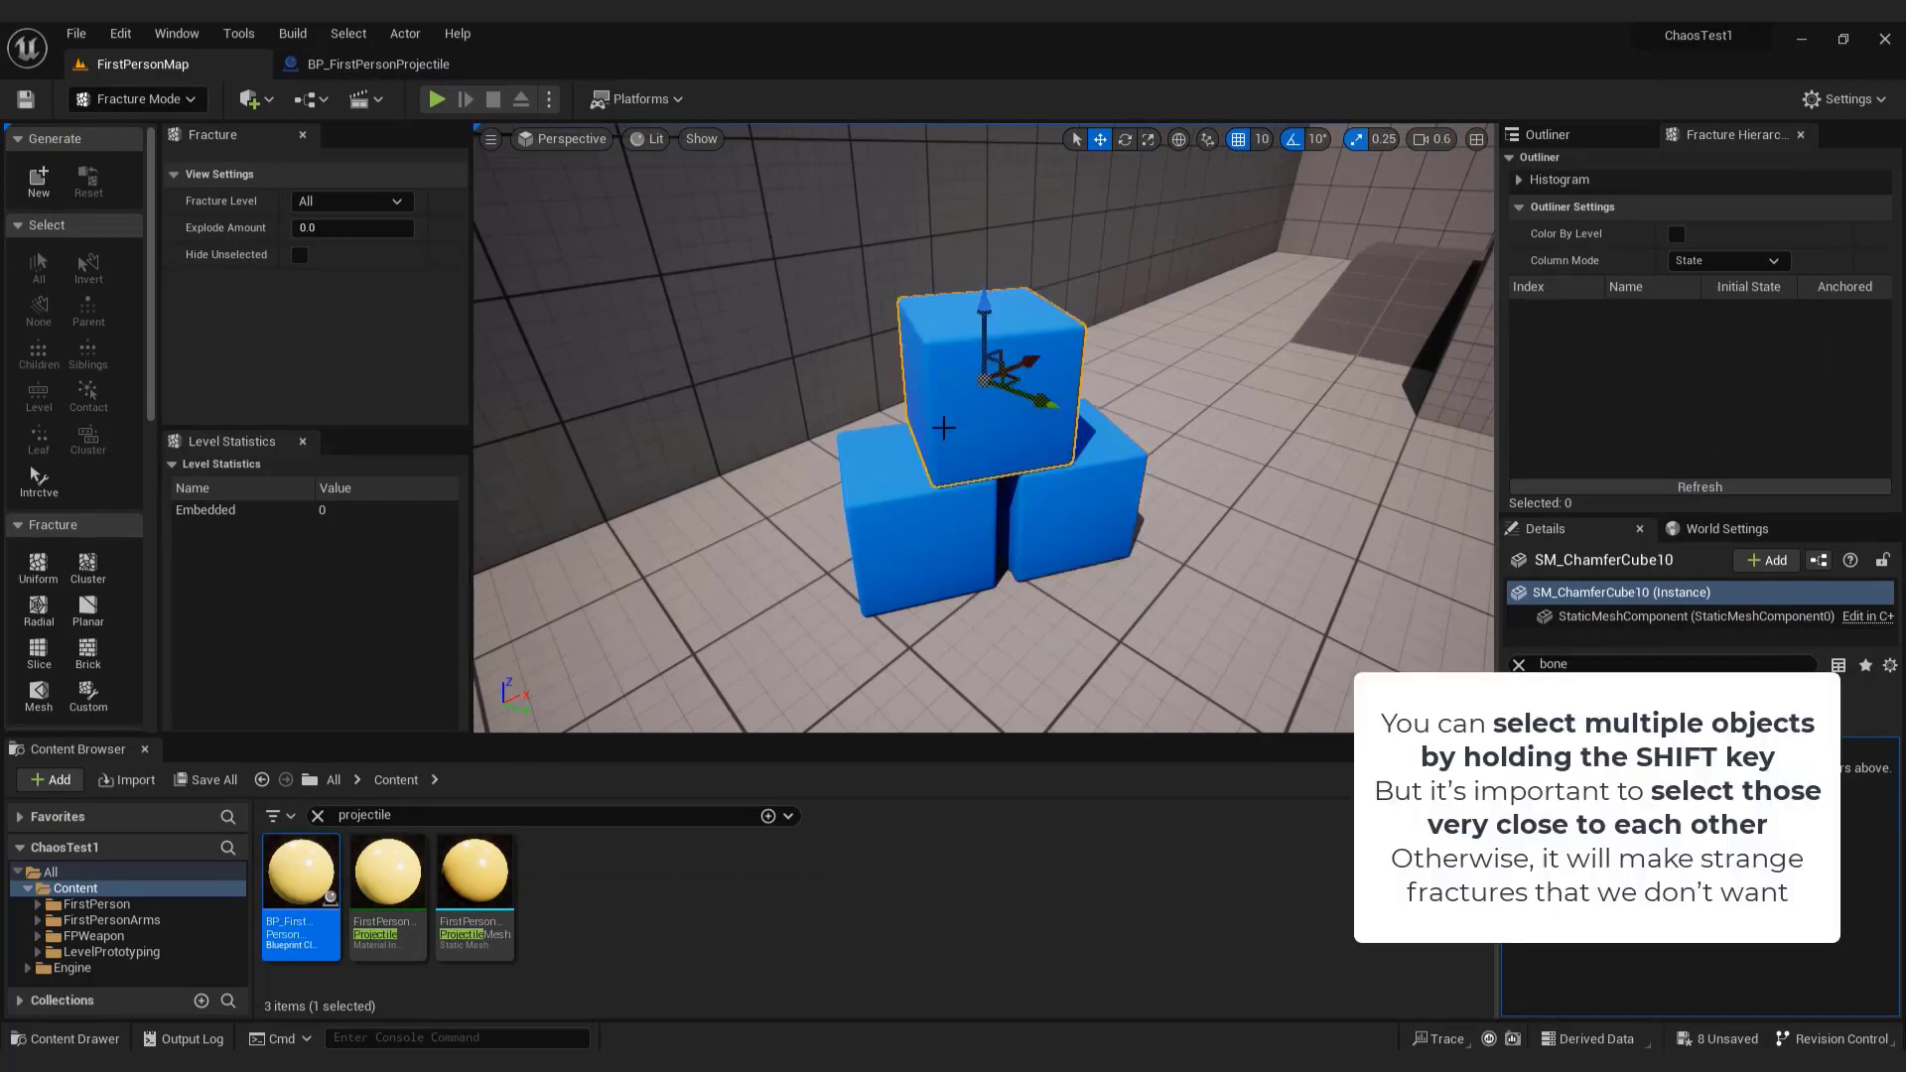
left_click(909, 527, "shift")
left_click(1075, 509, "shift")
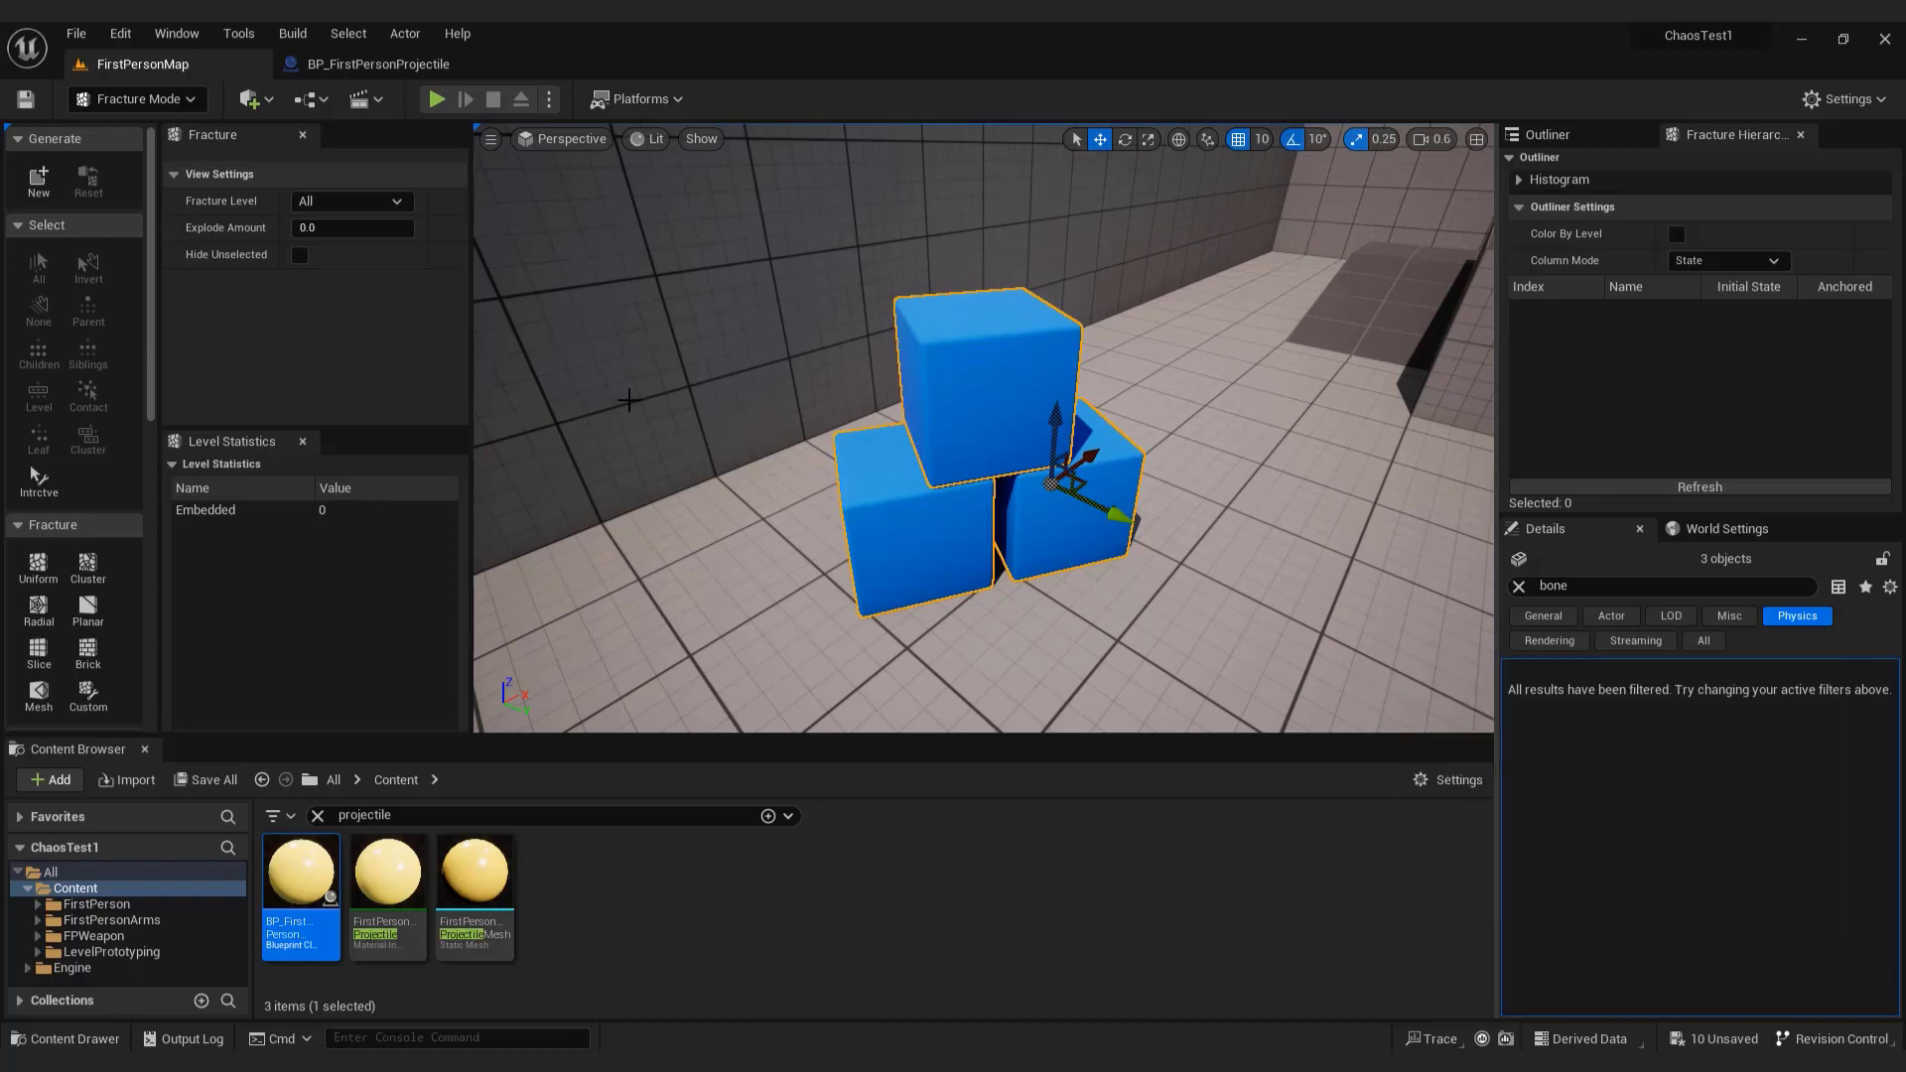
Create a geometry collection from the selected cubes and choose Uniform fracturing.
left_click(44, 187)
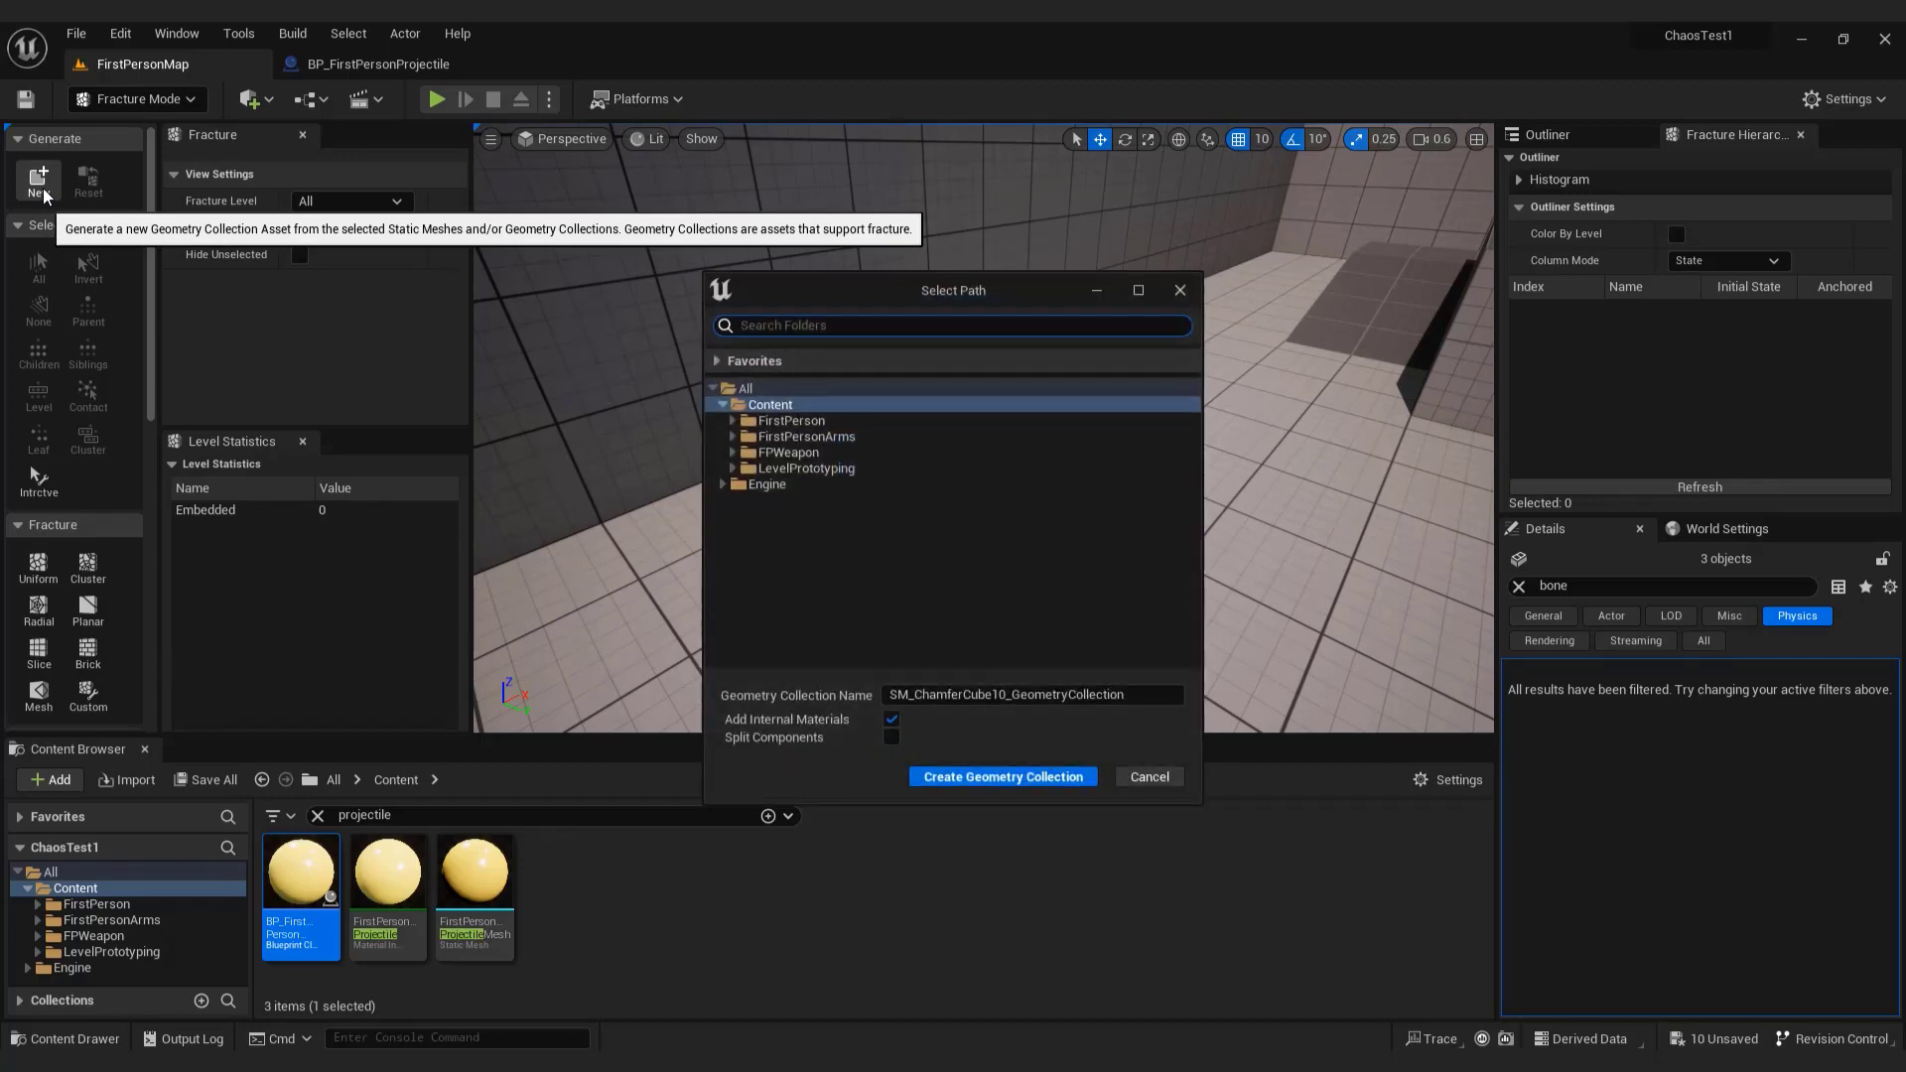
left_click(1003, 776)
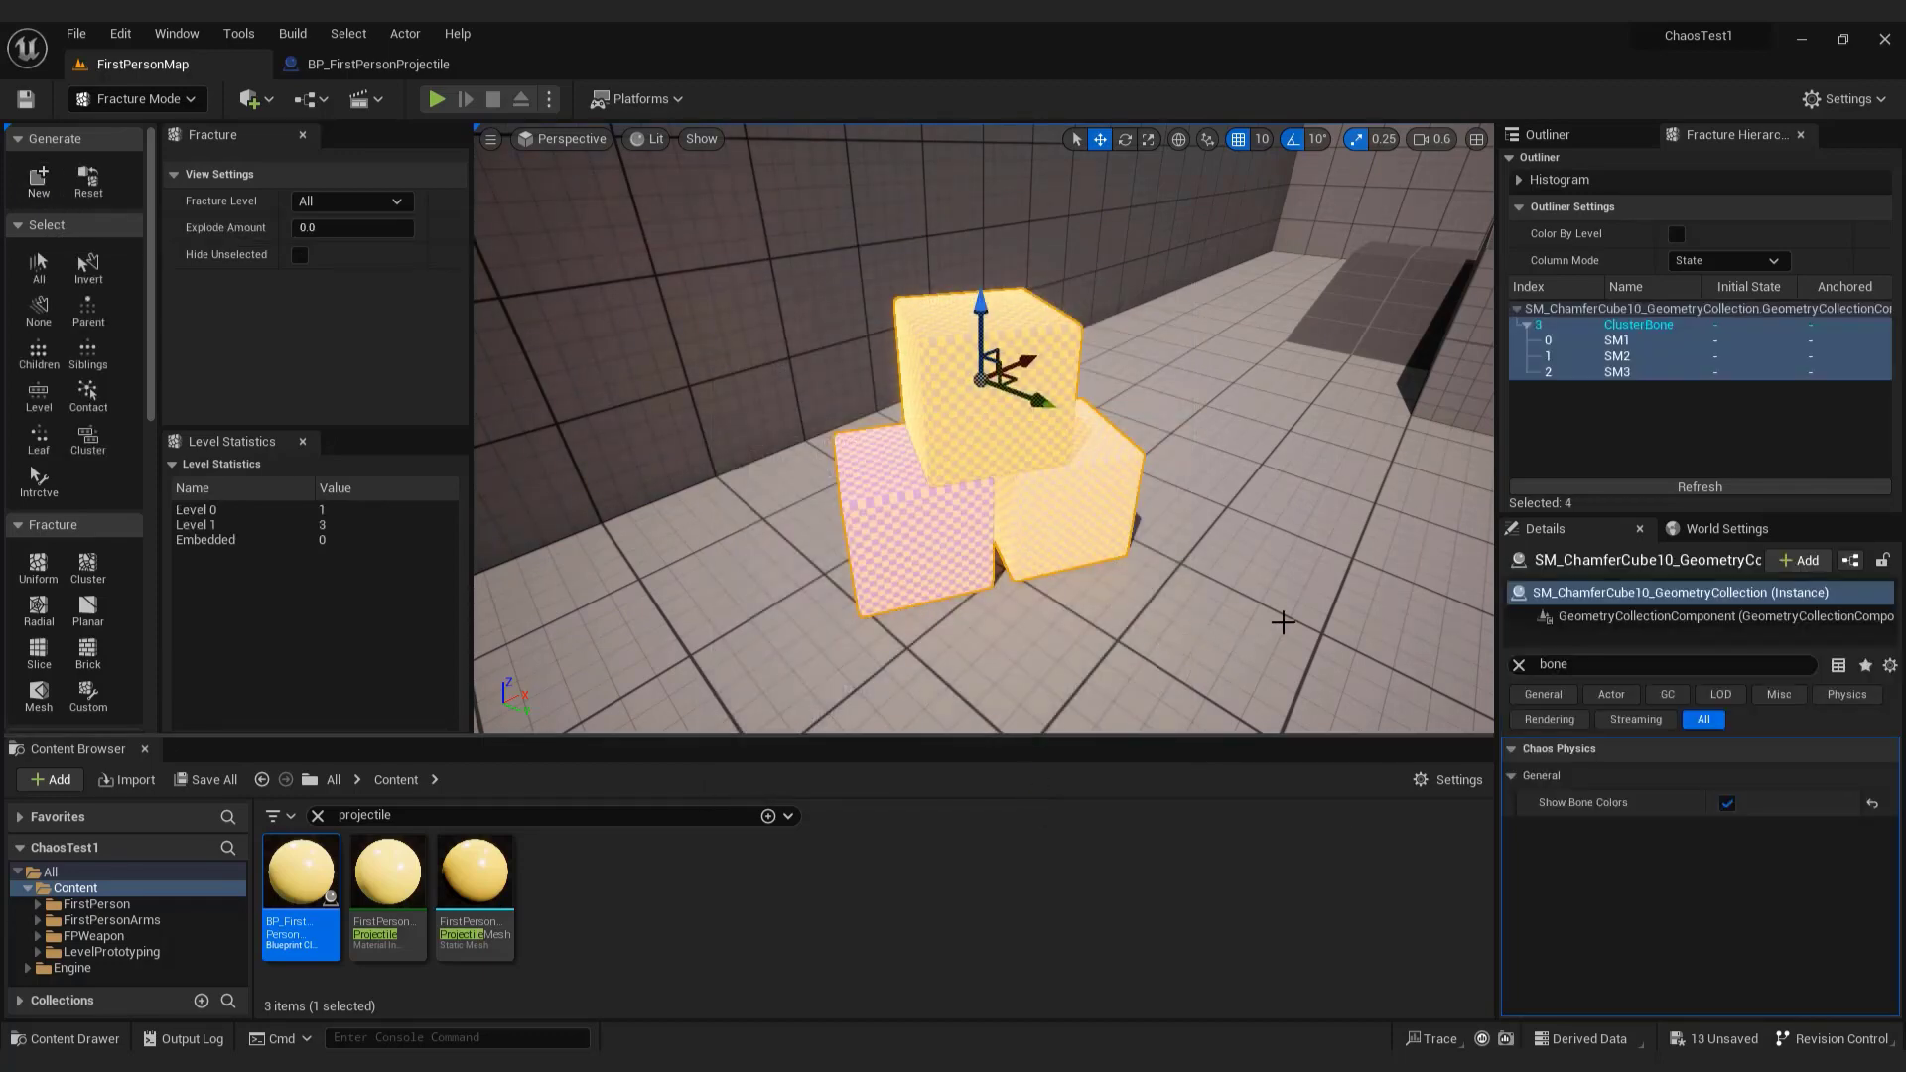
left_click(36, 574)
left_click_drag(458, 236, 440, 396)
Fracture the collection into 31, then 113 pieces, and hide bone colours.
left_click(335, 409)
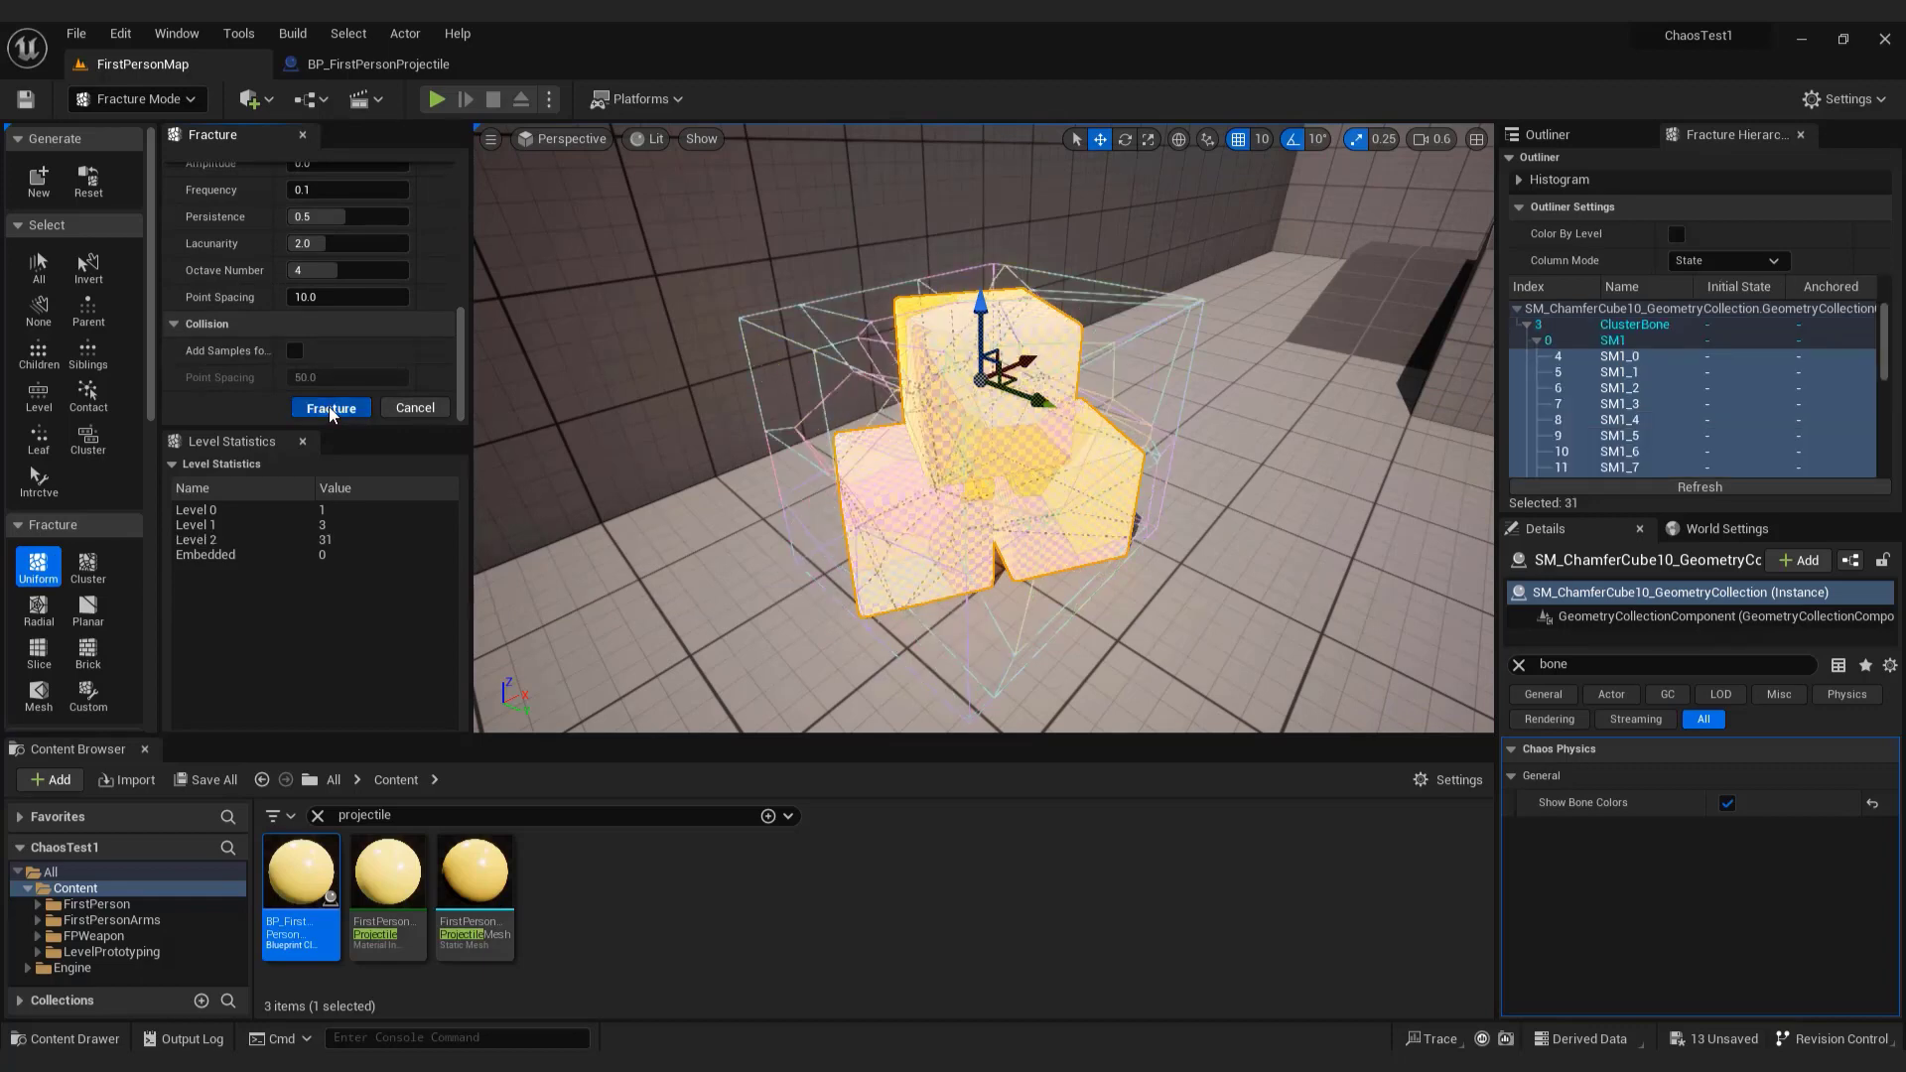
left_click(329, 407)
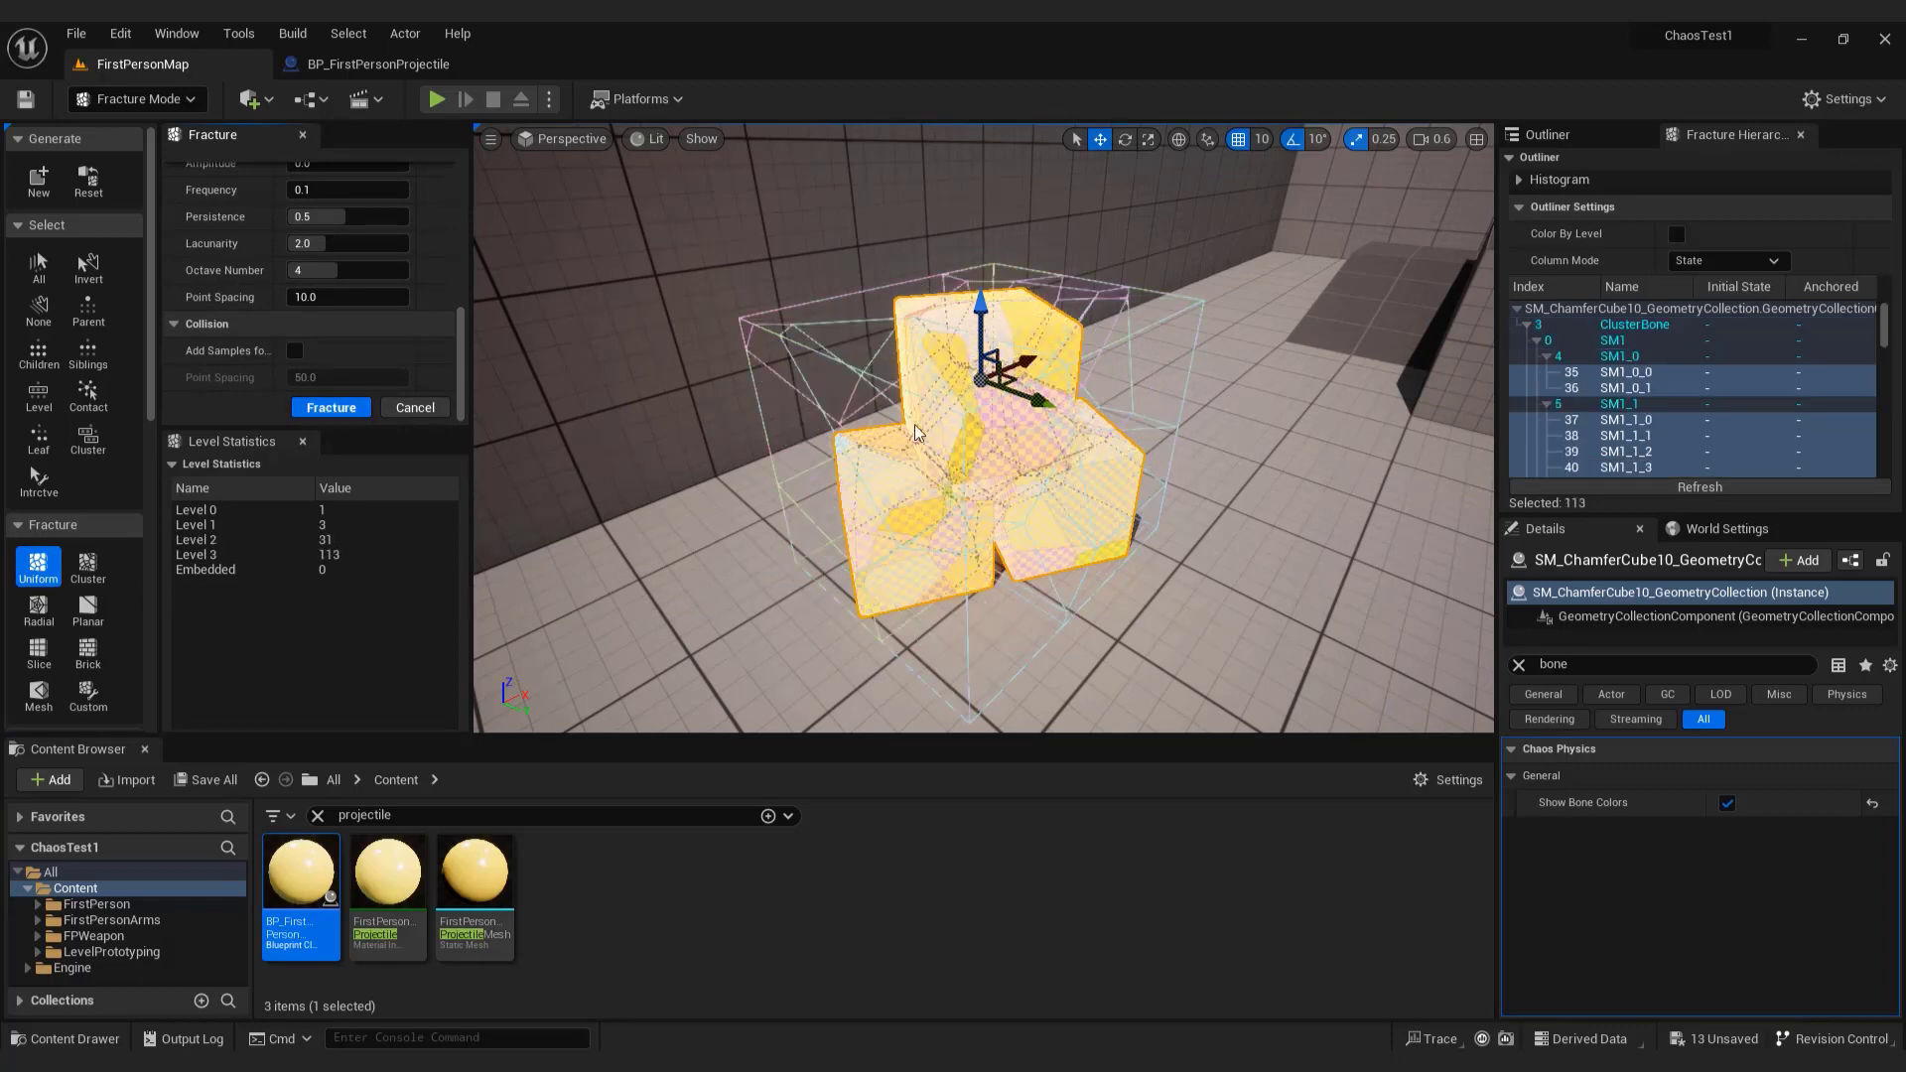
left_click(1728, 804)
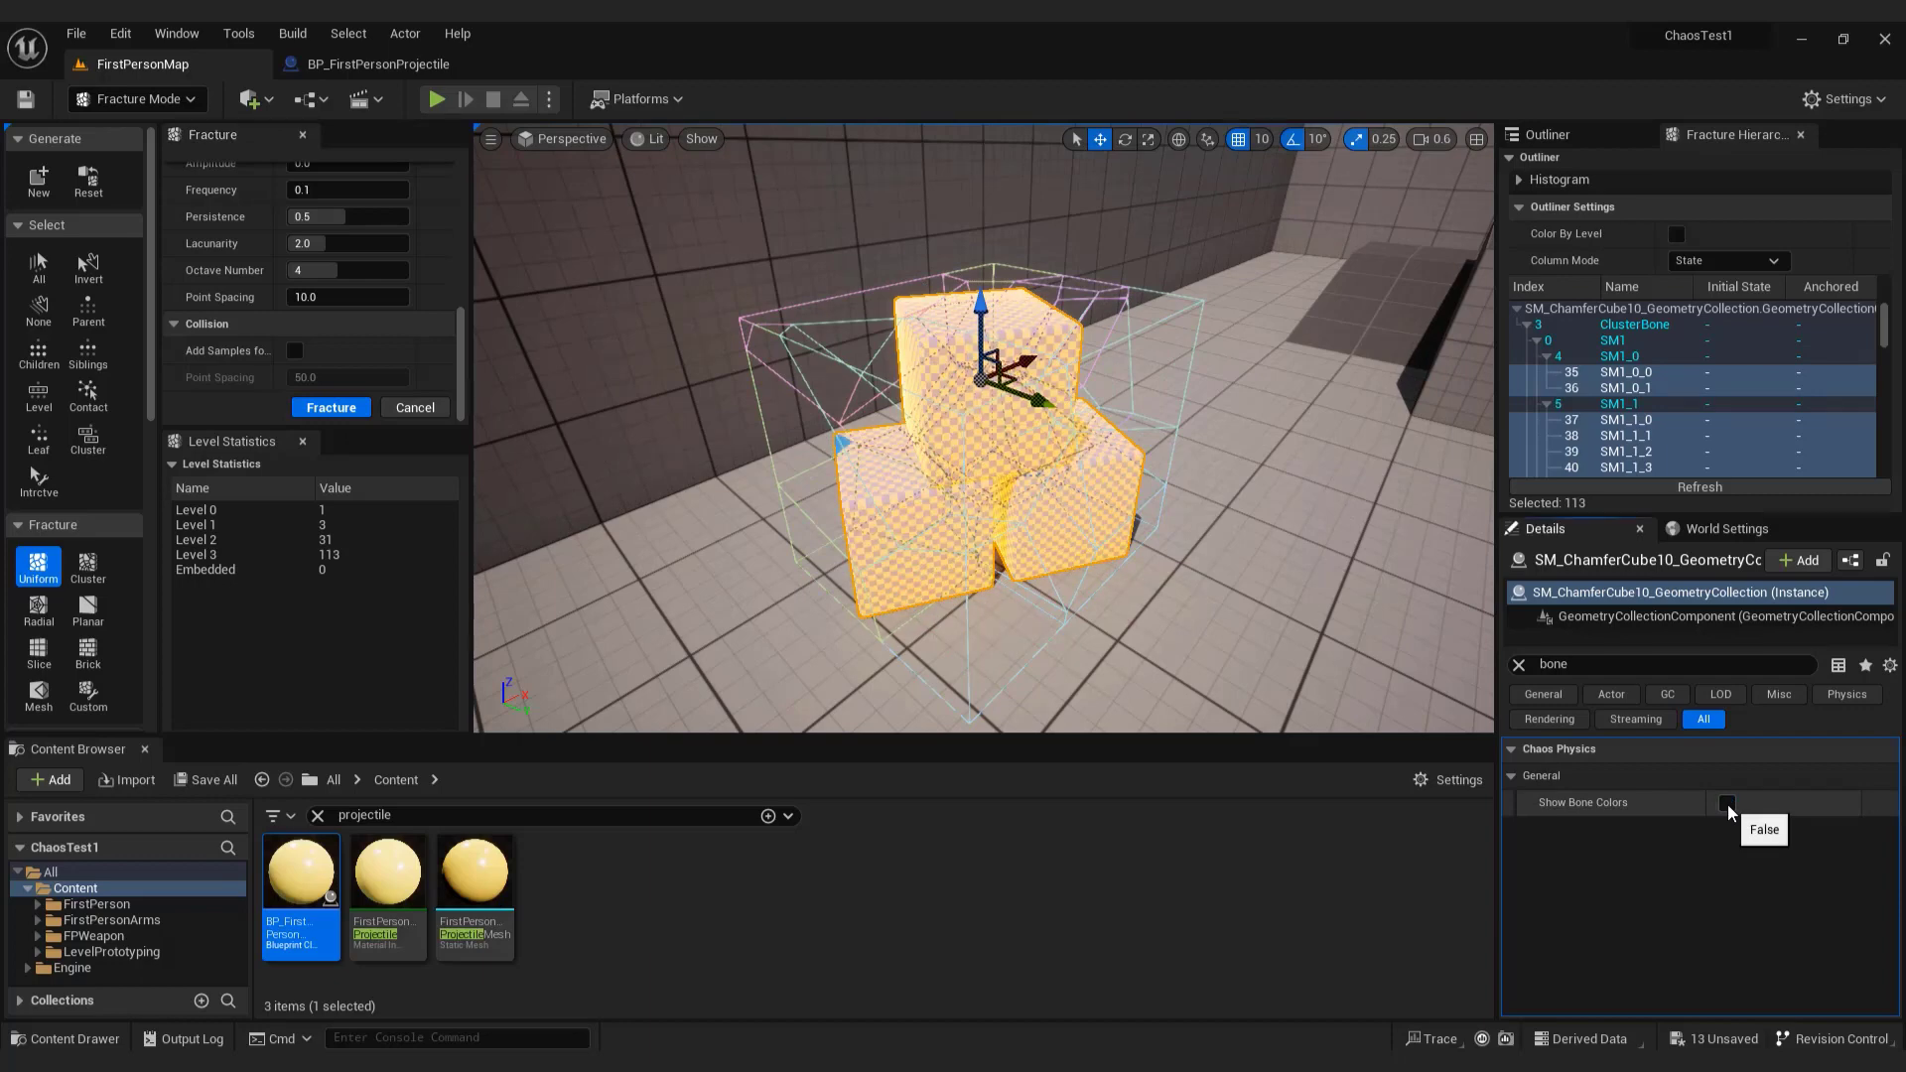
right_click_drag(983, 446, 983, 447)
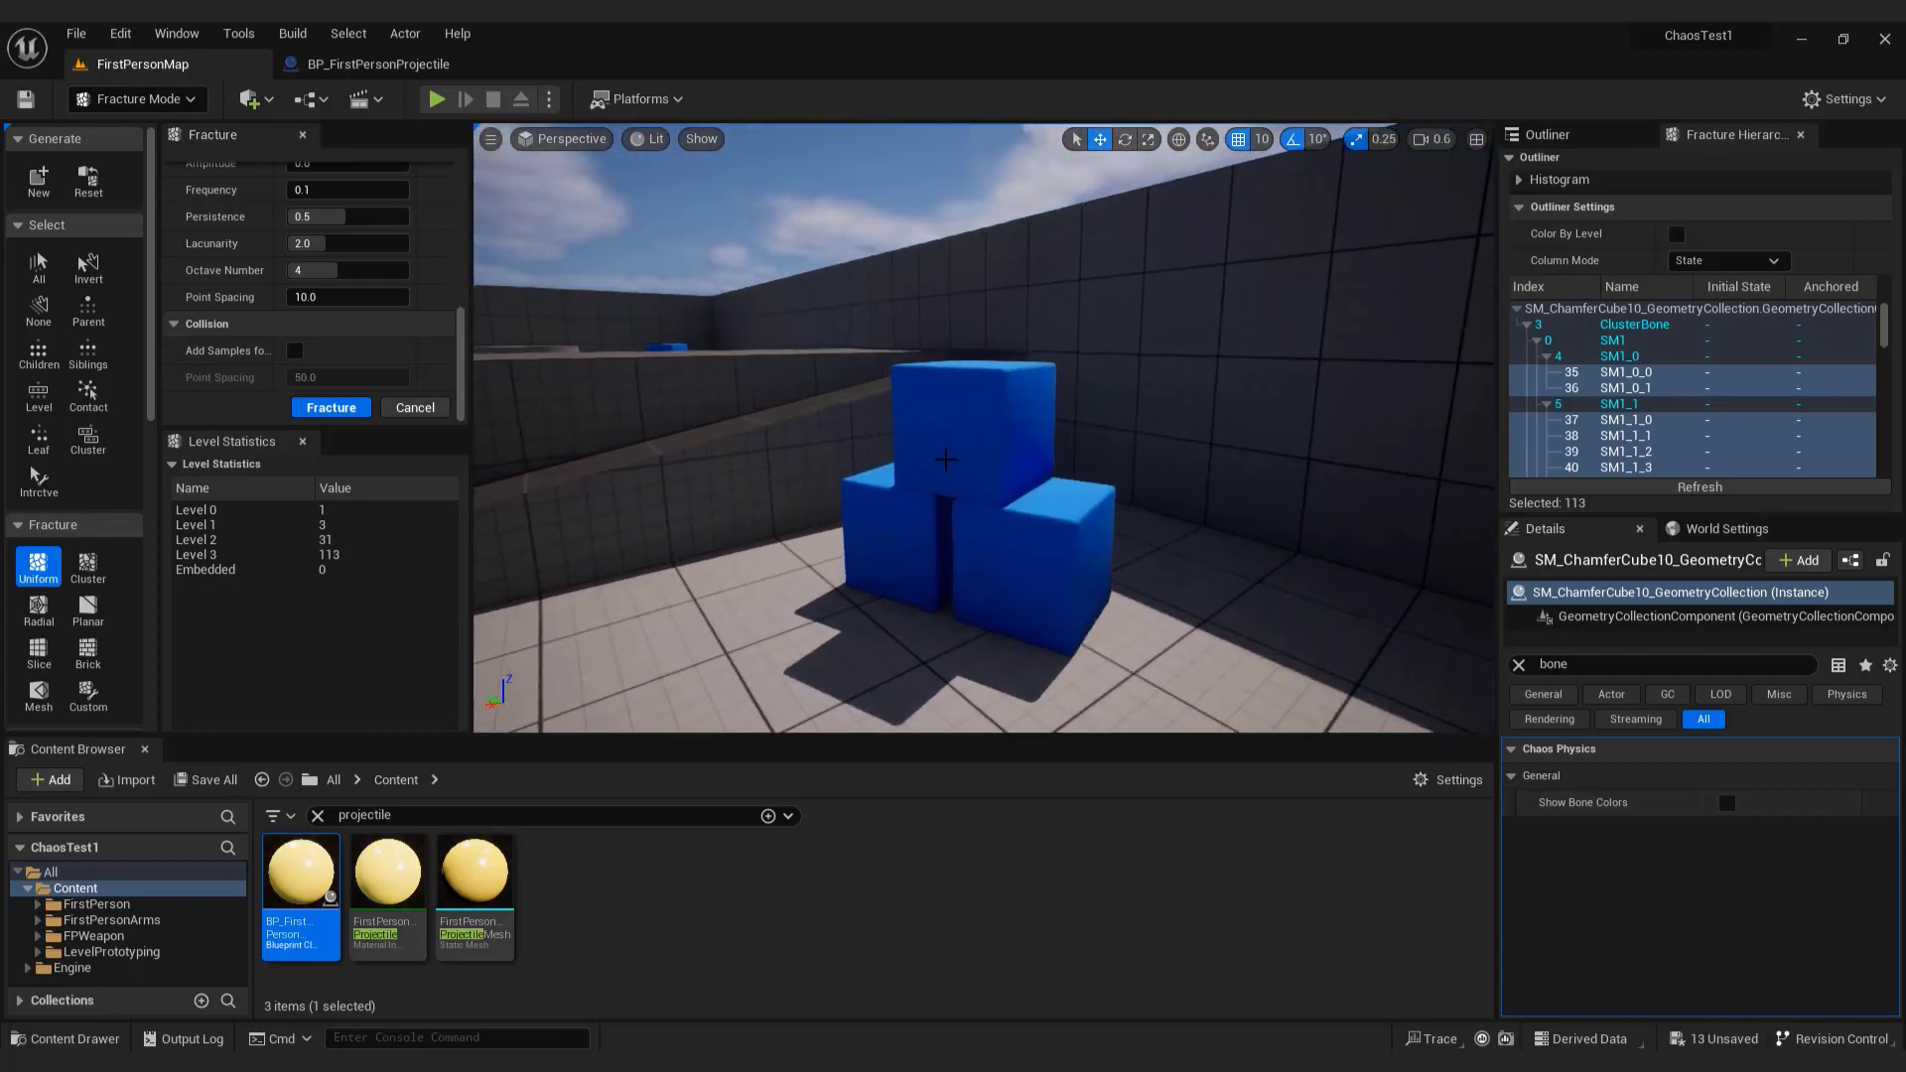
Select another three-cube stack, make it a geometry collection, and fracture it uniformly.
left_click(976, 432)
left_click(900, 563, "ctrl")
left_click(1022, 572, "ctrl")
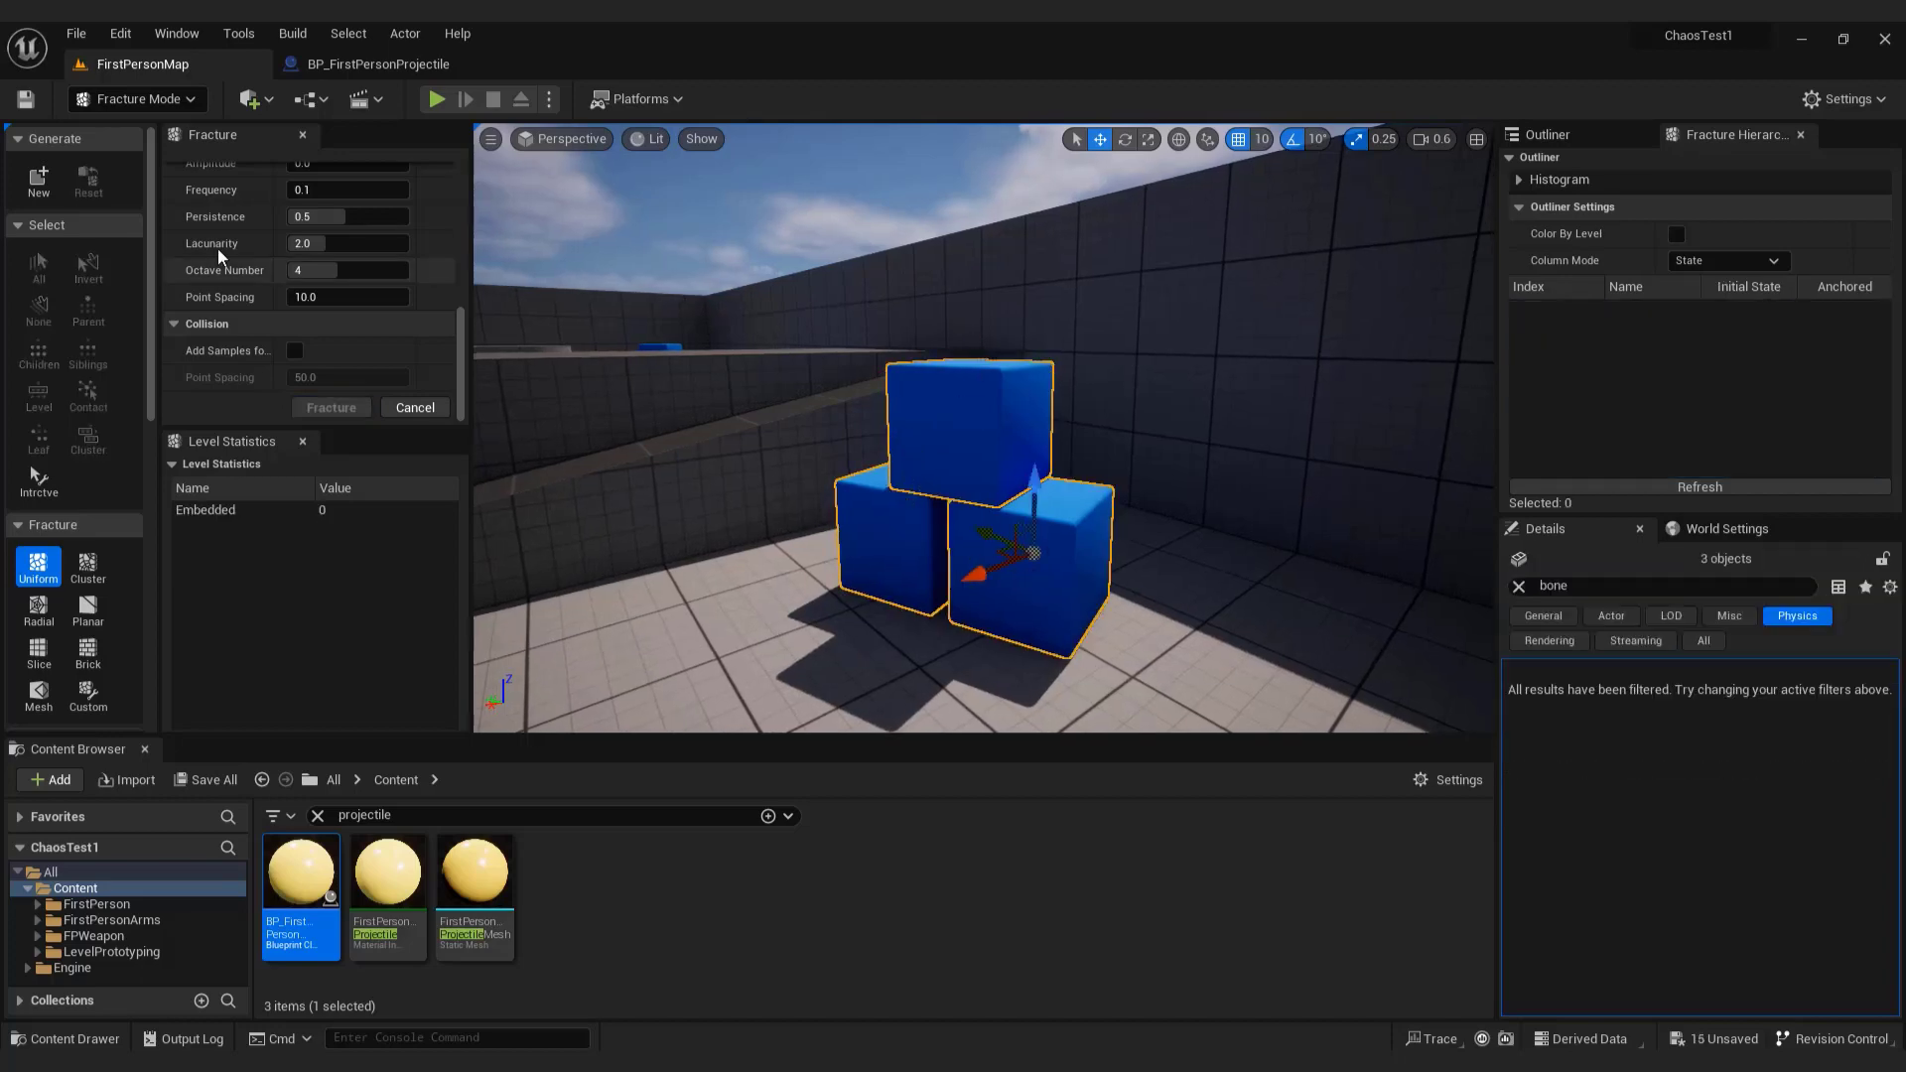
left_click(38, 179)
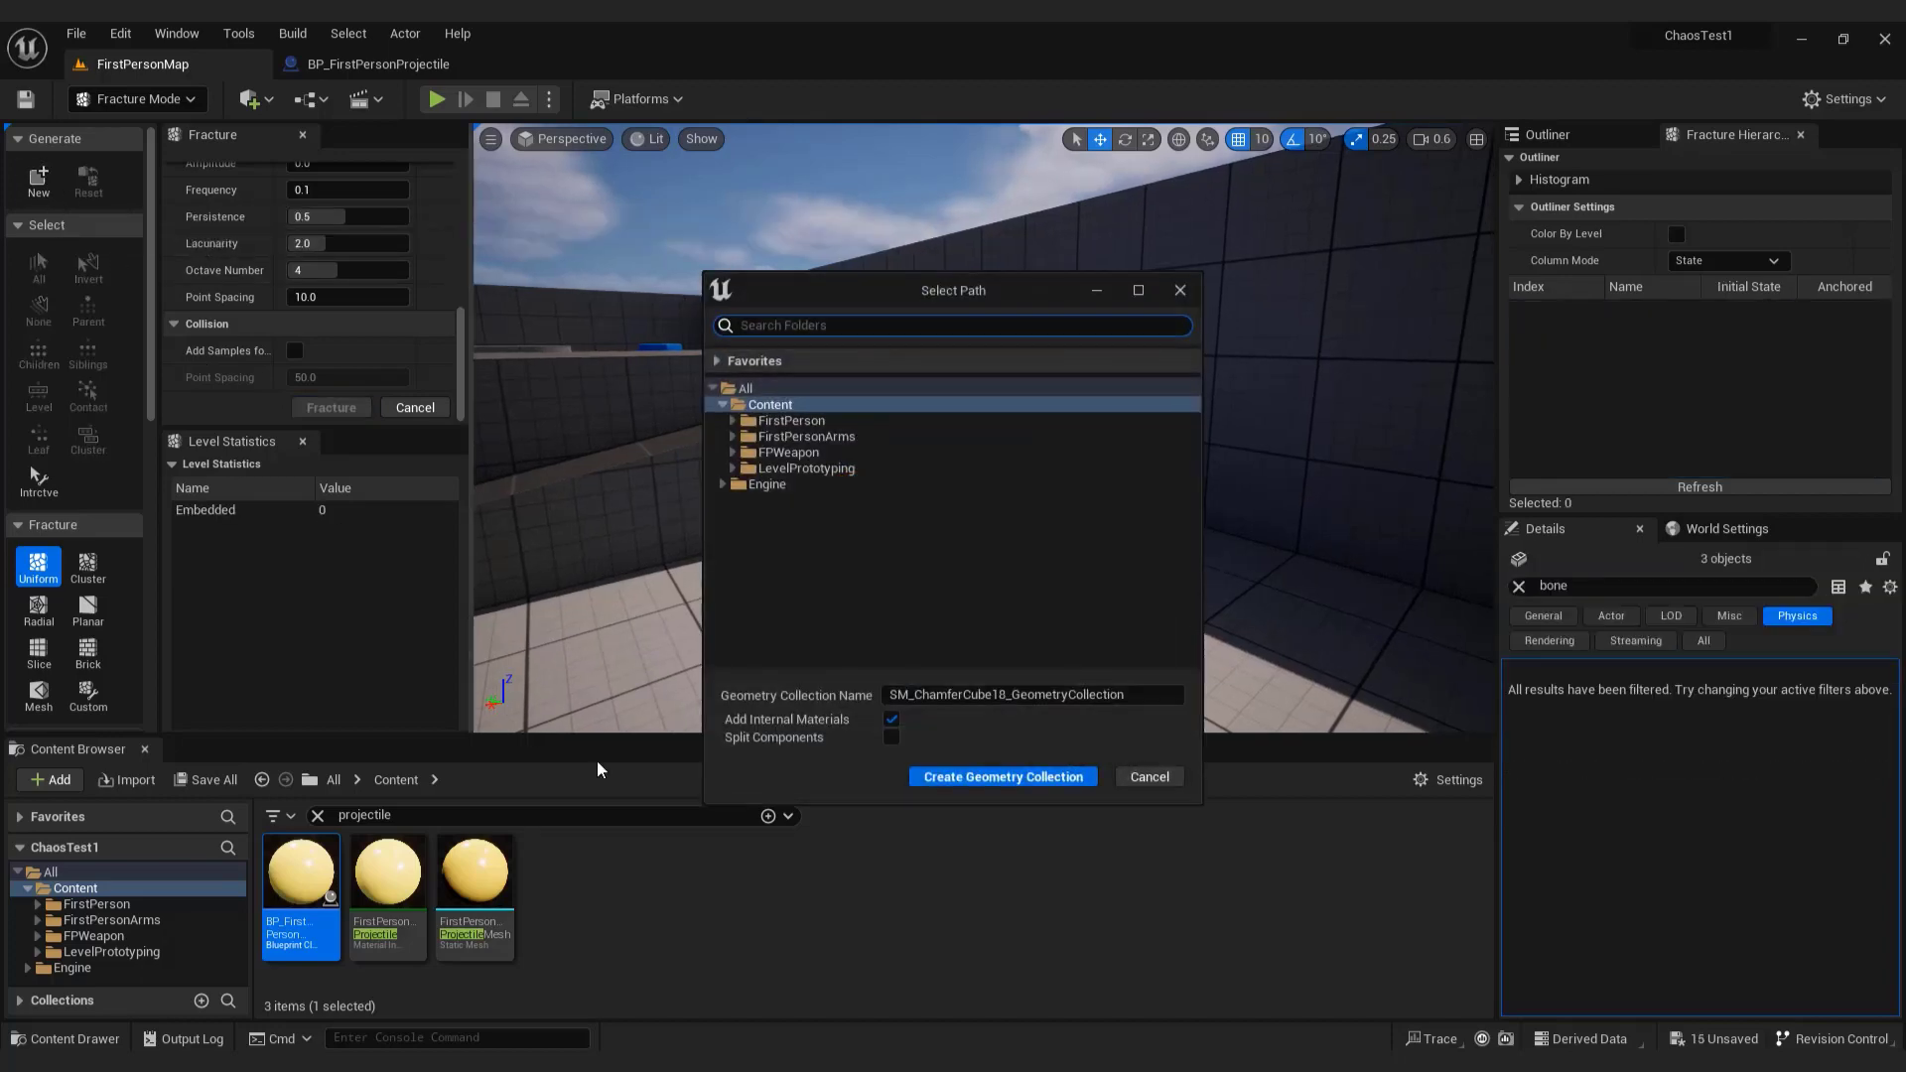
left_click(944, 780)
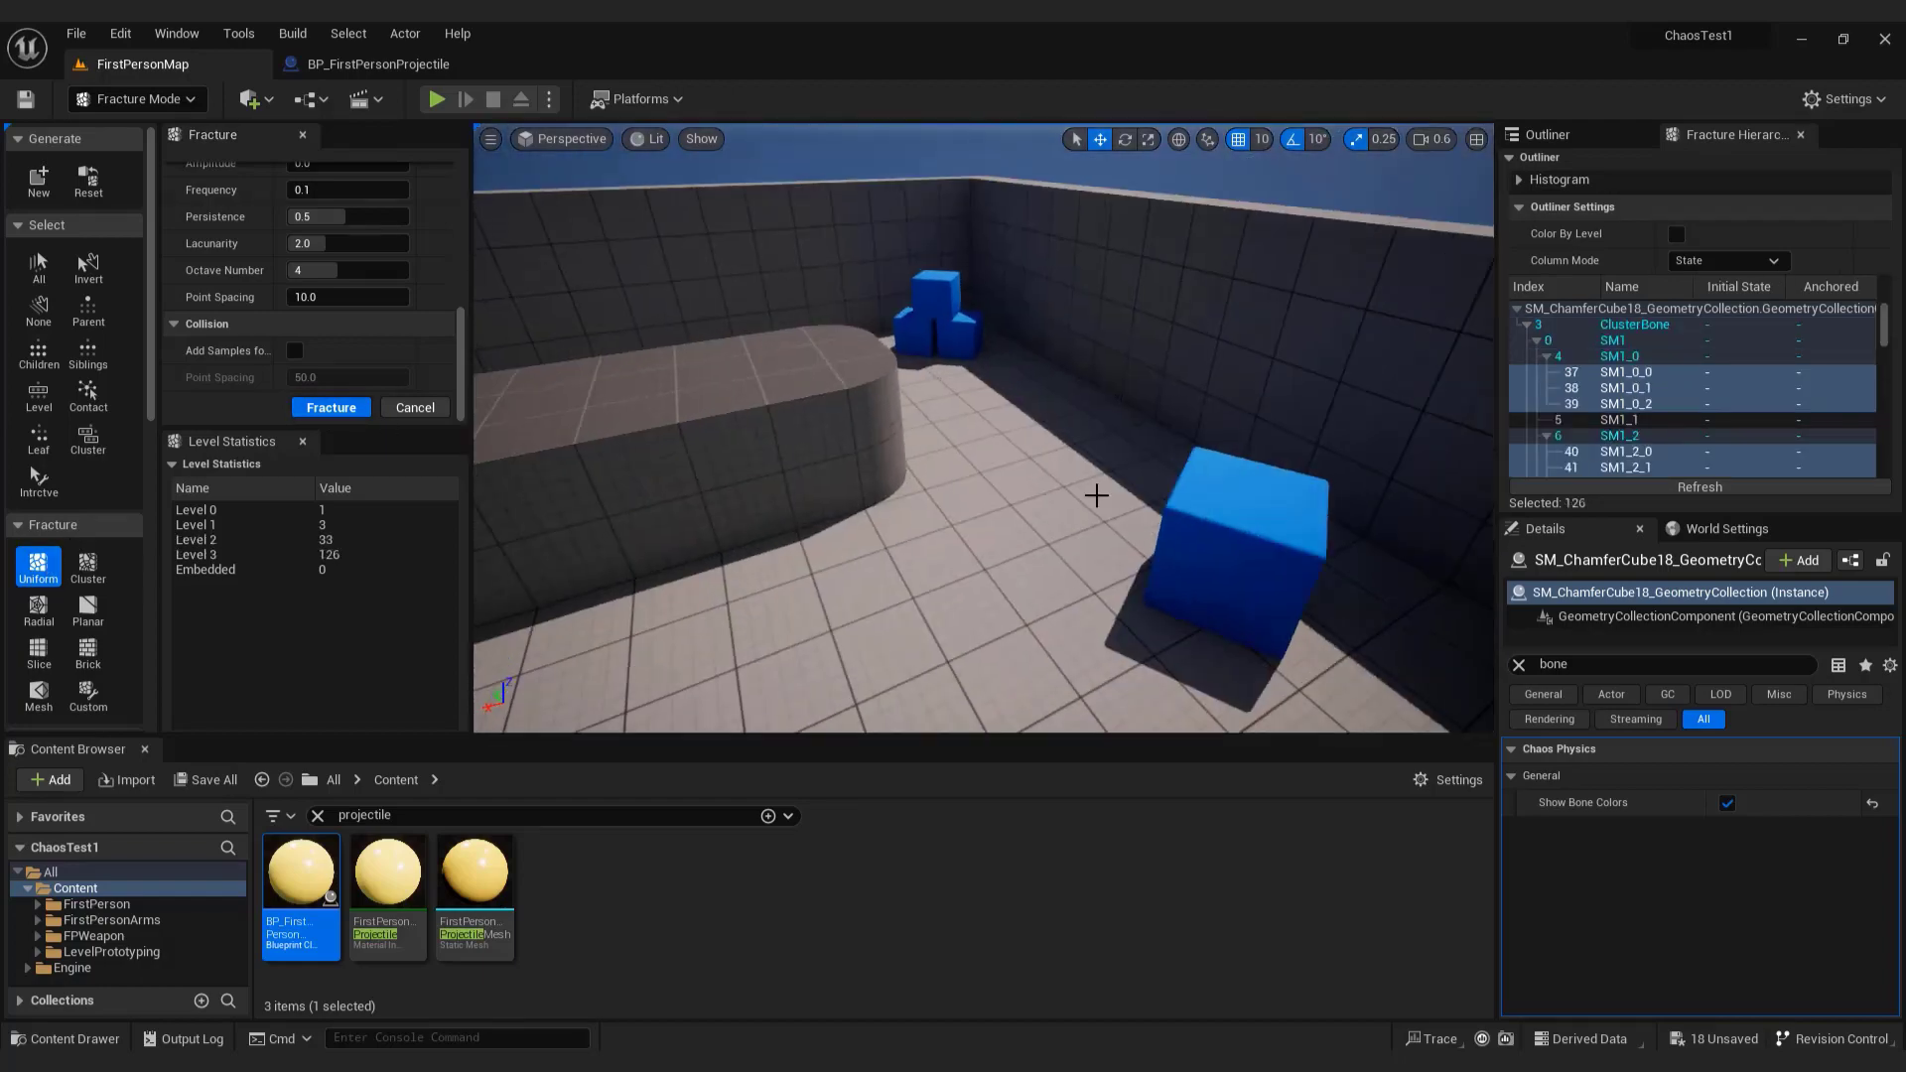
left_click(331, 407)
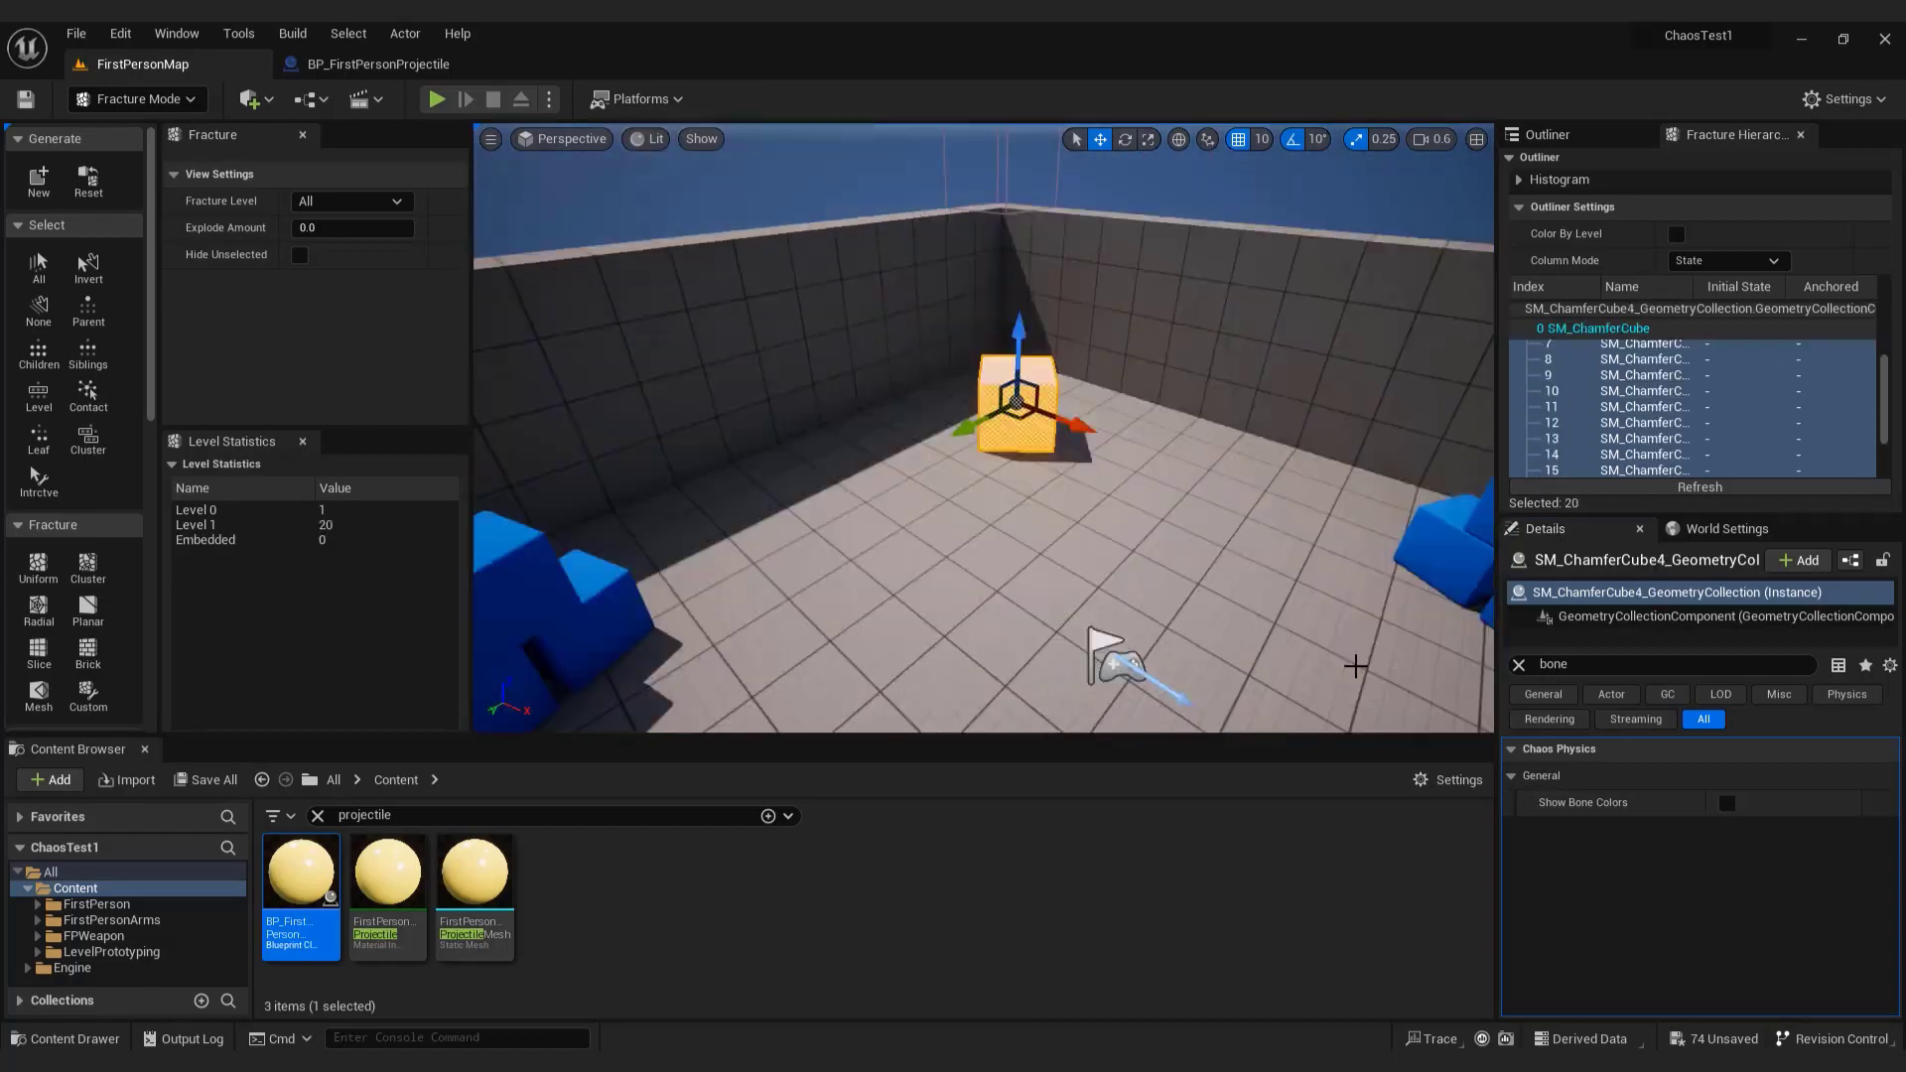
Start a Play-in-Editor session to shoot the fractured blue cubes.
left_click(437, 98)
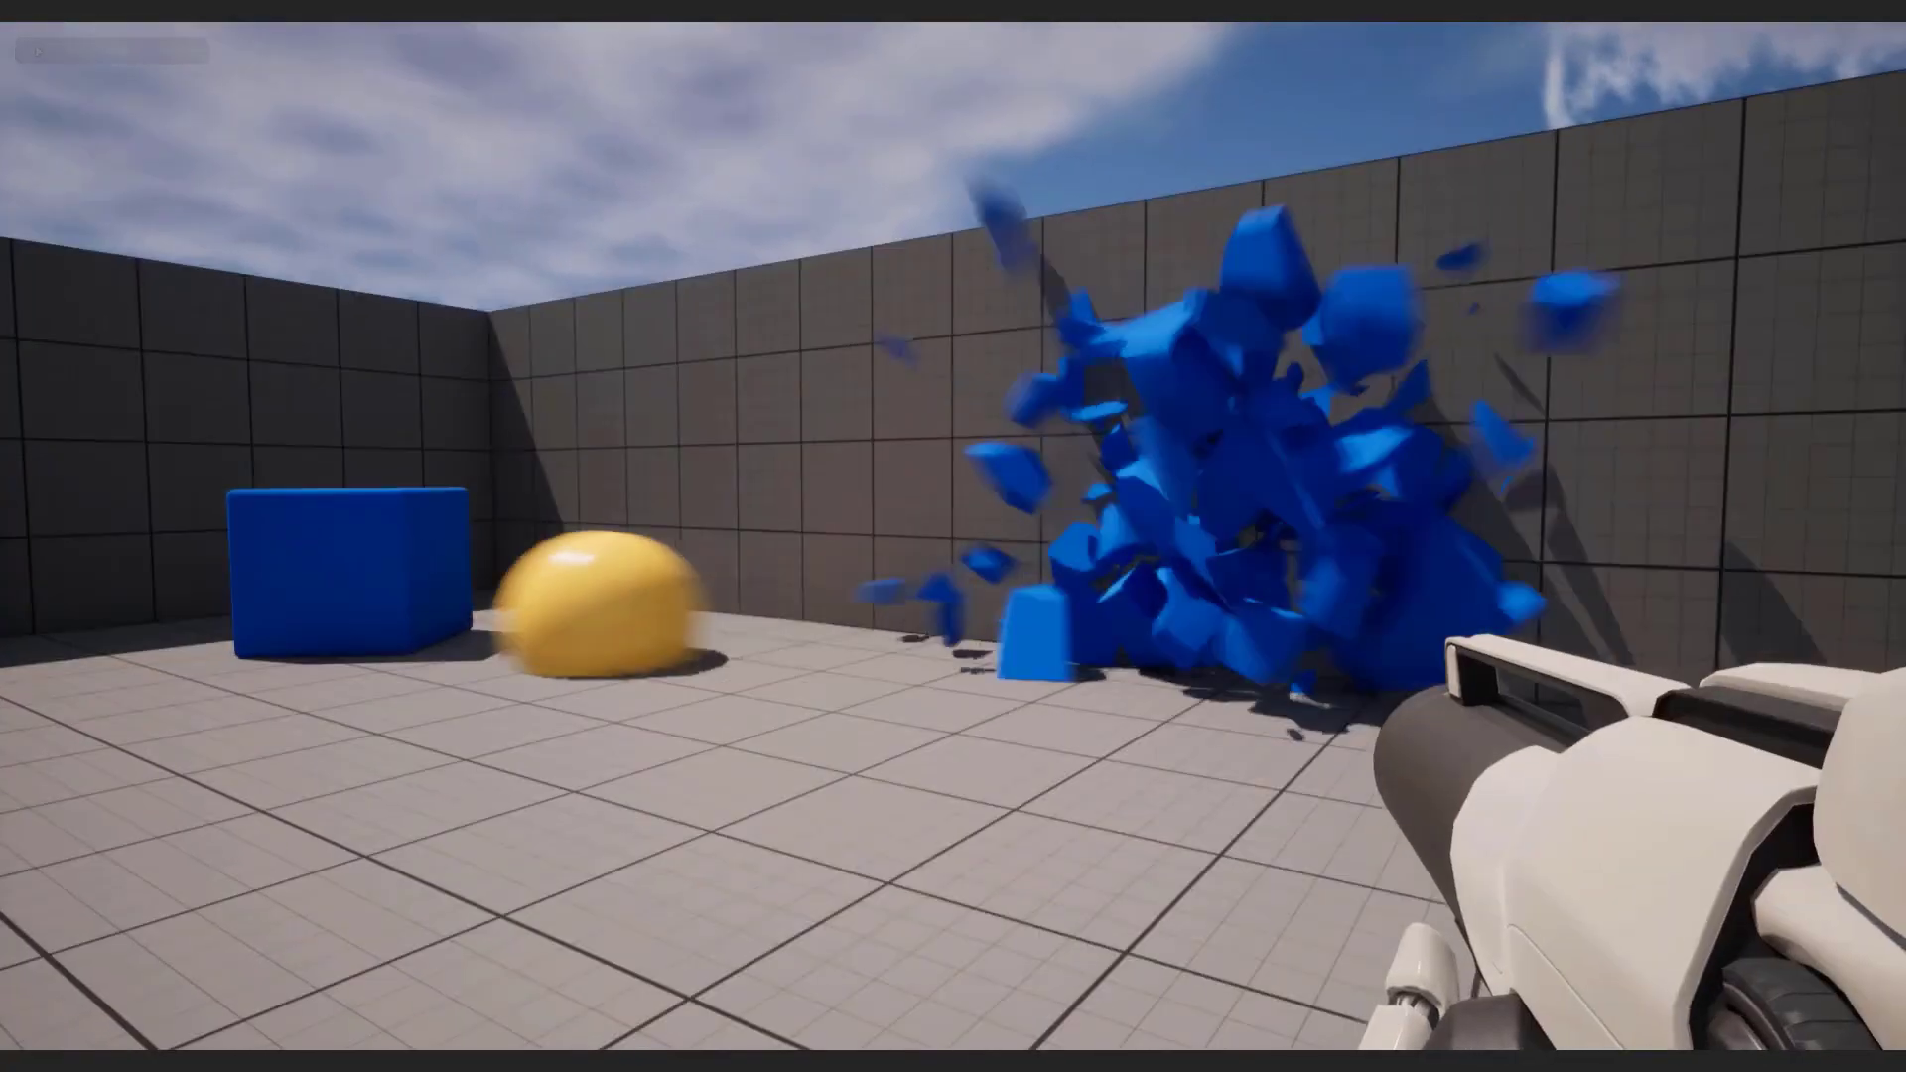